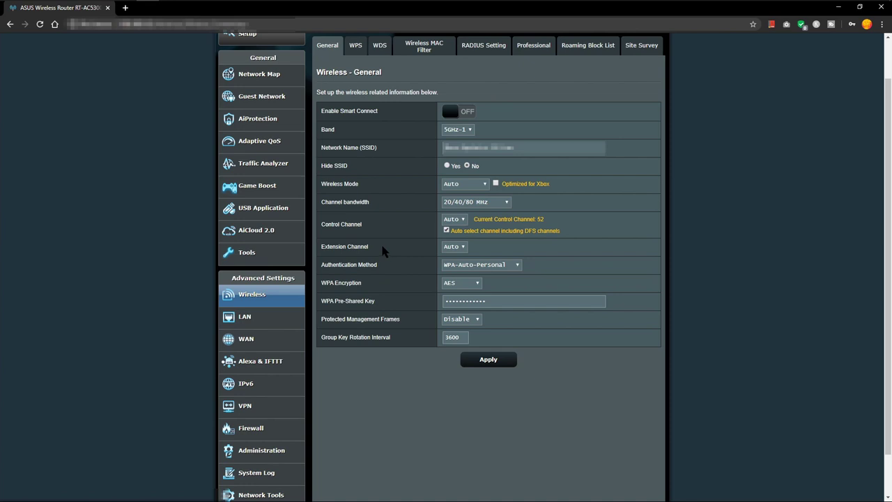
# Examine the band options in the general wireless settings, keeping 5GHz-1 selected
pyautogui.click(447, 231)
pyautogui.scroll(1, 535, 332)
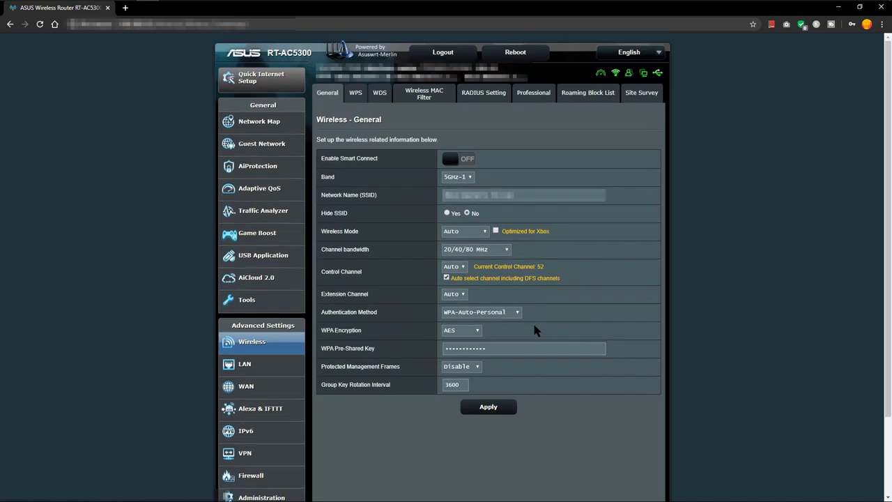
pyautogui.click(458, 177)
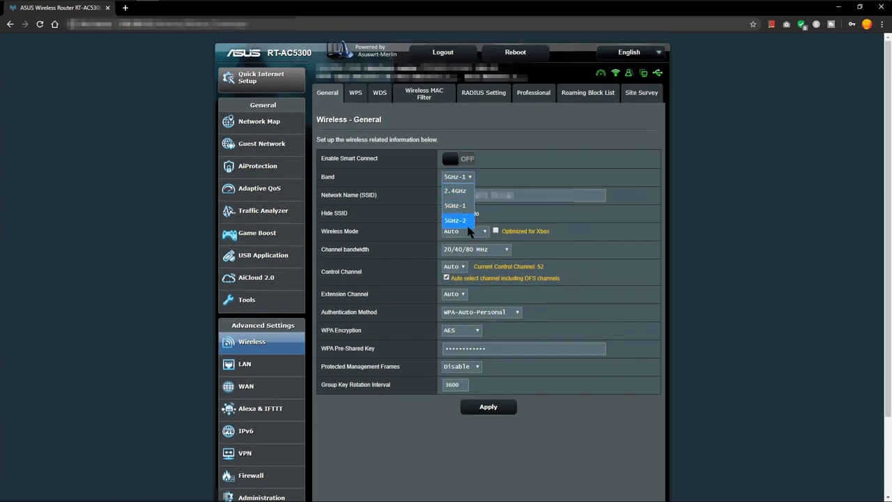
pyautogui.click(455, 206)
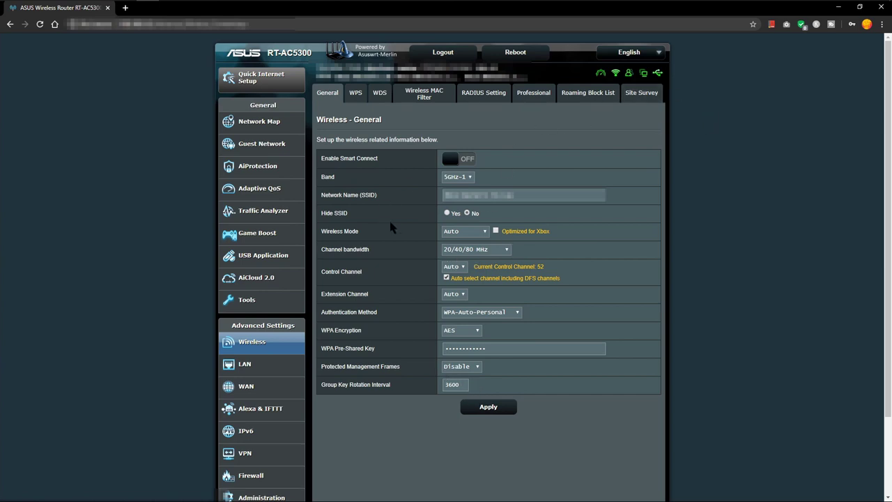
# Look through the wireless site survey for nearby networks, their control channels, security types and bands
pyautogui.click(654, 98)
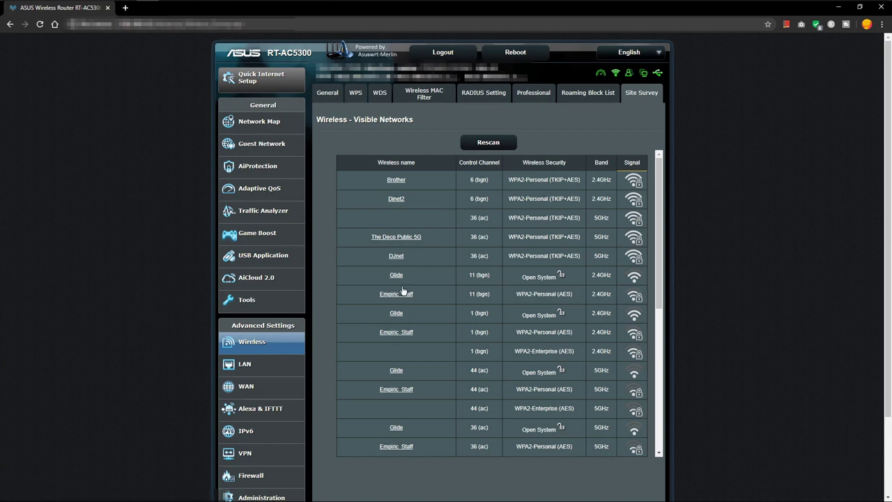
pyautogui.scroll(-1, 425, 278)
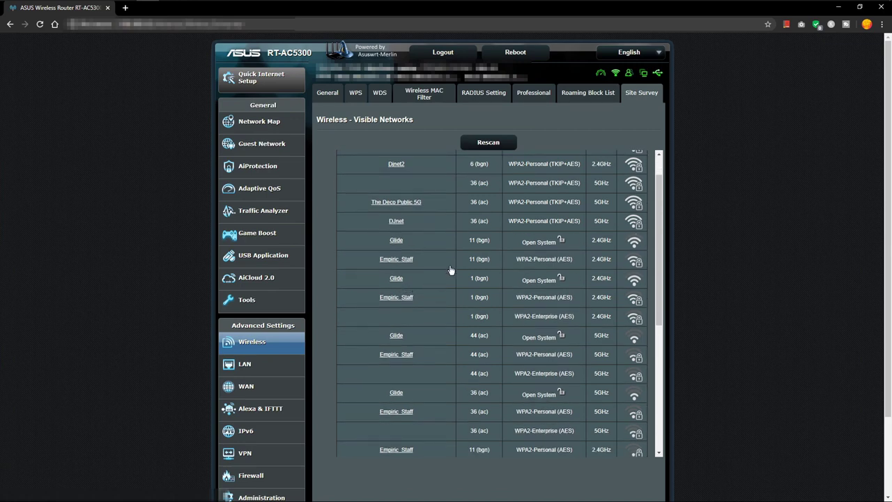
pyautogui.scroll(1, 567, 262)
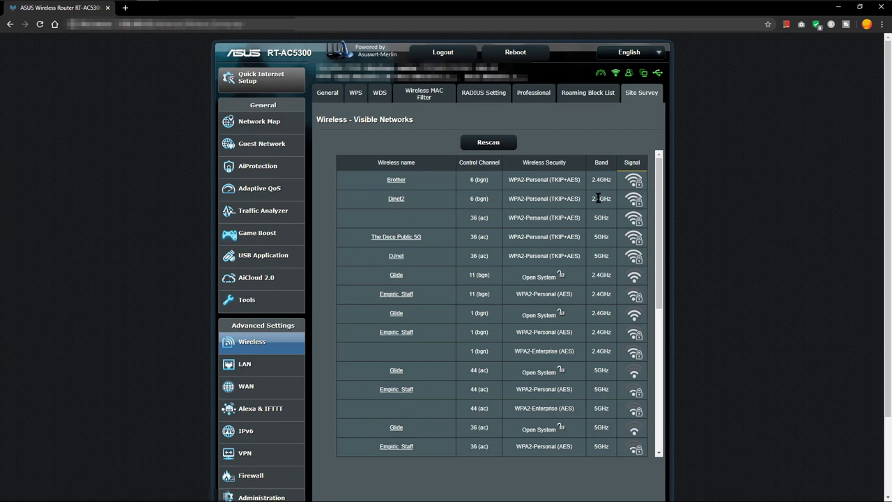
pyautogui.scroll(-2, 598, 199)
pyautogui.scroll(2, 598, 195)
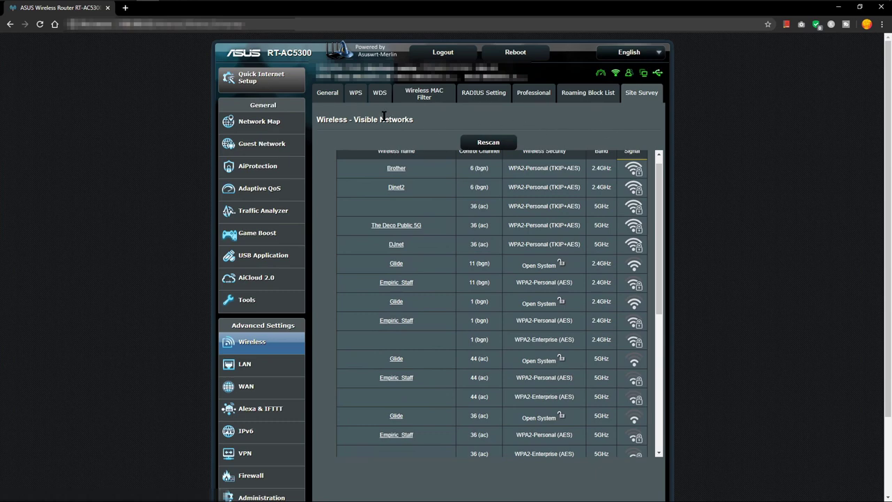
# View the router's WPS settings and the WDS bridge configuration
pyautogui.click(353, 98)
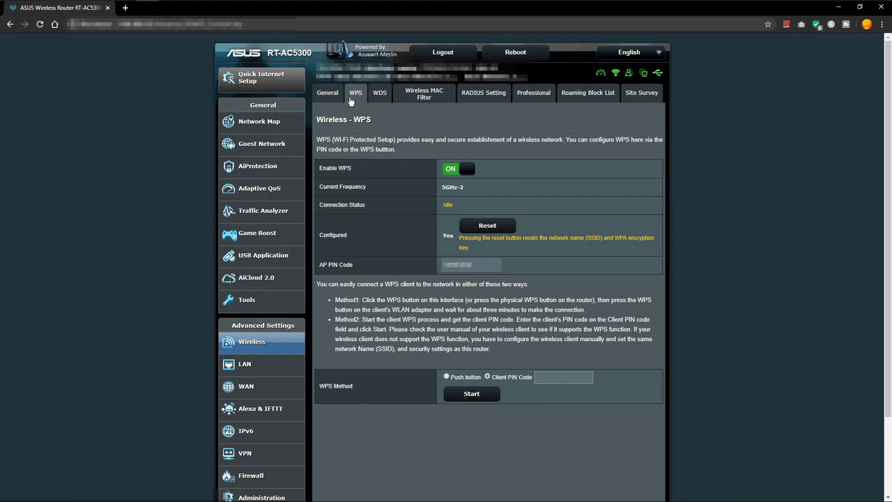
pyautogui.click(380, 98)
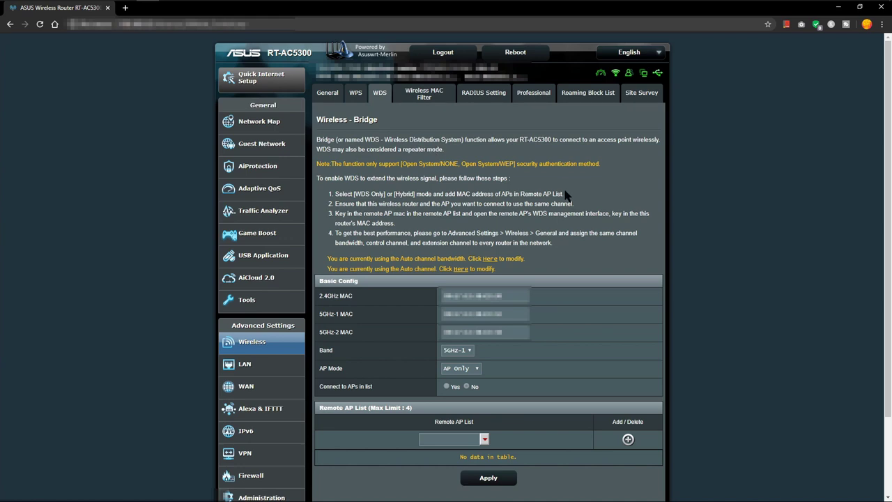
# Examine the wireless MAC filter settings and the bands the filter can be applied to
pyautogui.click(424, 95)
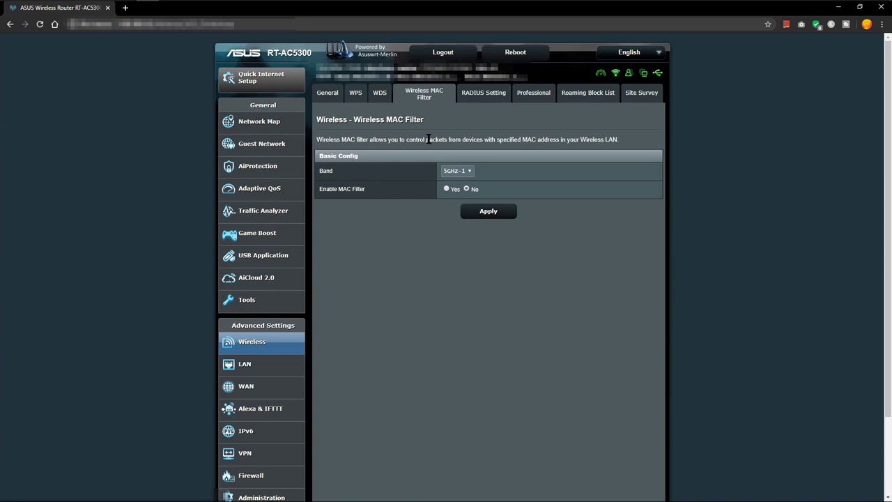
pyautogui.click(470, 171)
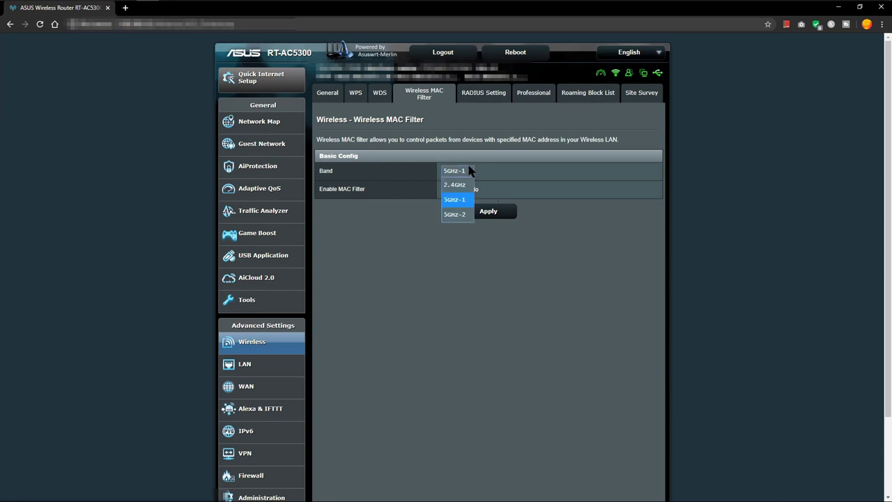
pyautogui.click(523, 165)
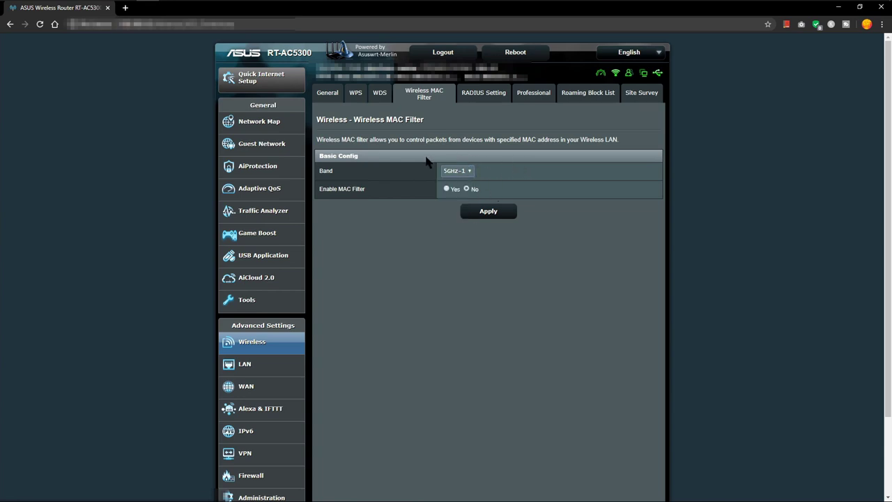
pyautogui.click(468, 171)
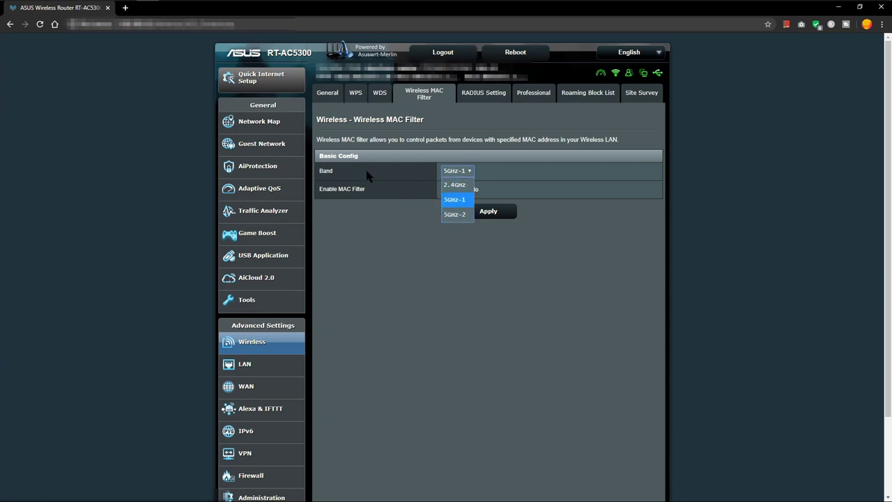
pyautogui.click(413, 169)
# View the RADIUS settings and check the band choices in the Professional wireless settings
pyautogui.click(492, 97)
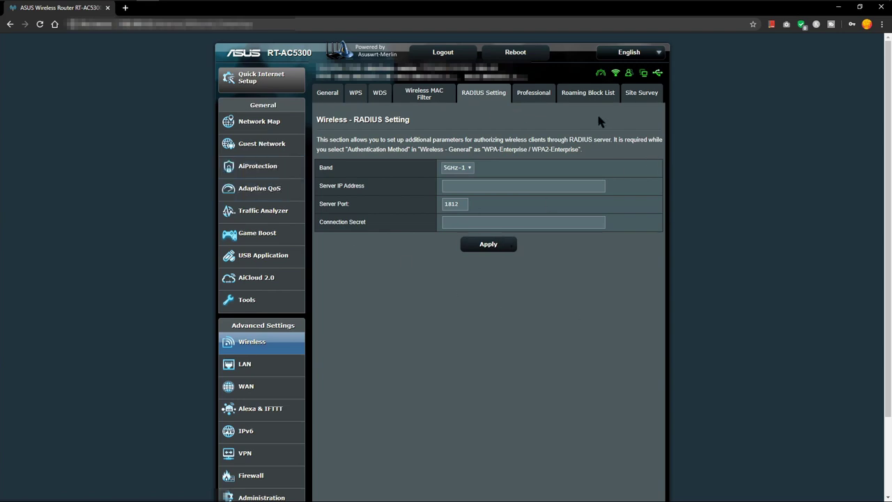
pyautogui.click(537, 102)
pyautogui.scroll(-3, 477, 185)
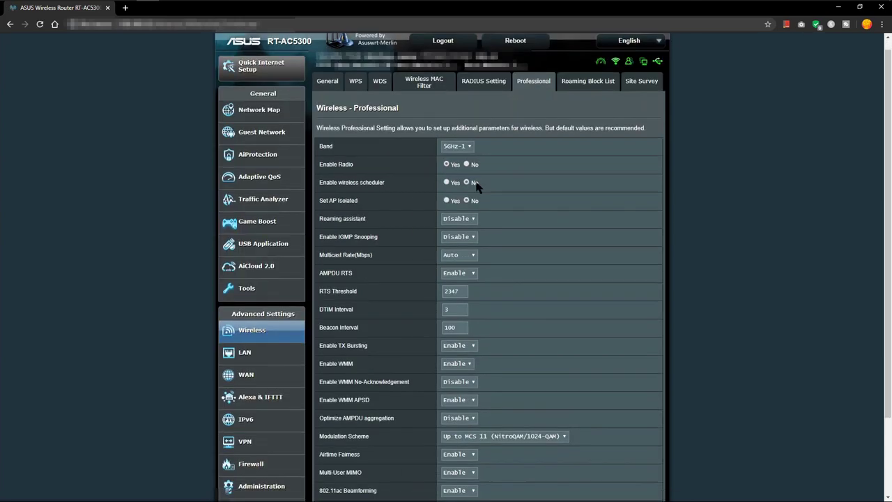
pyautogui.scroll(3, 476, 185)
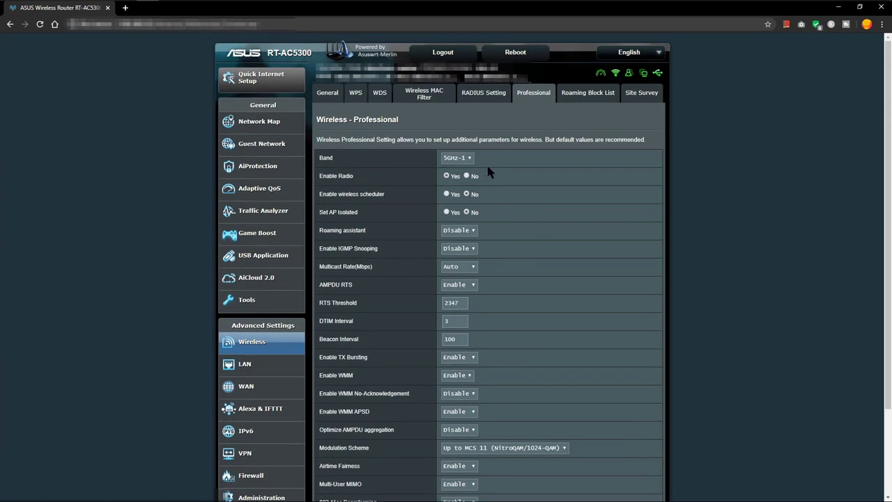
pyautogui.click(467, 158)
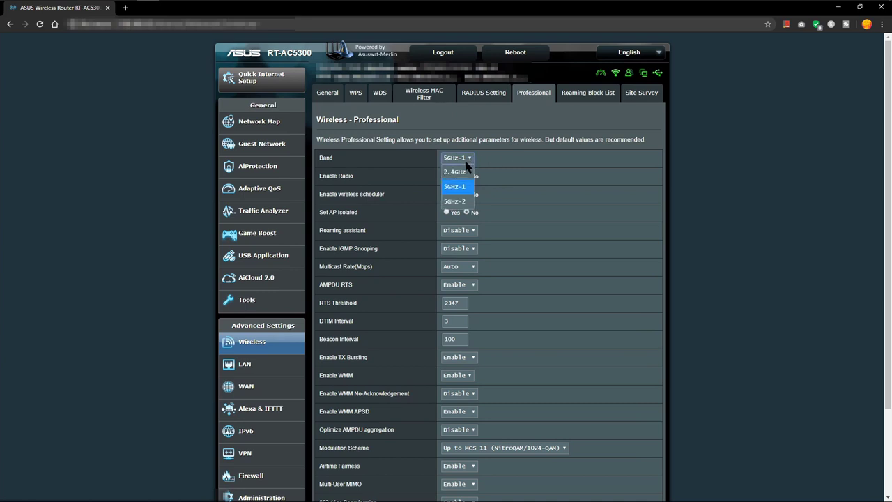
pyautogui.click(396, 174)
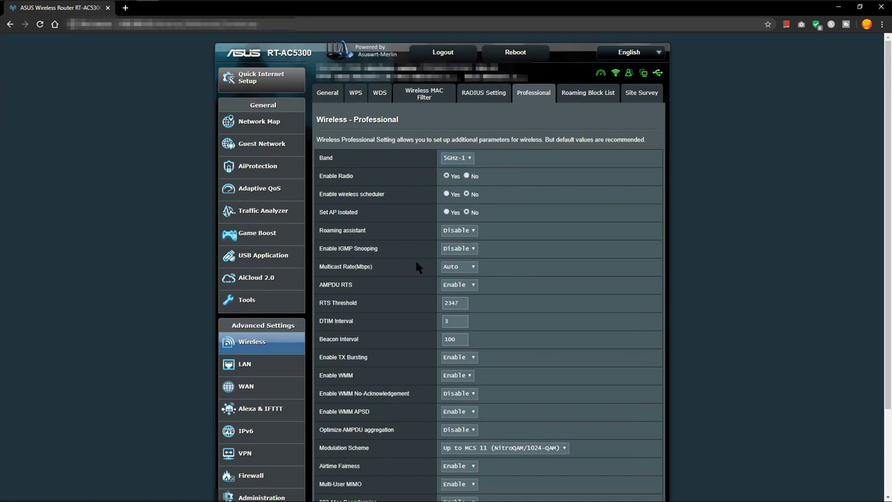
# Review the Professional wireless parameters and the modulation scheme options, keeping Up to MCS 11 (NitroQAM/1024-QAM) selected
pyautogui.scroll(-1, 416, 263)
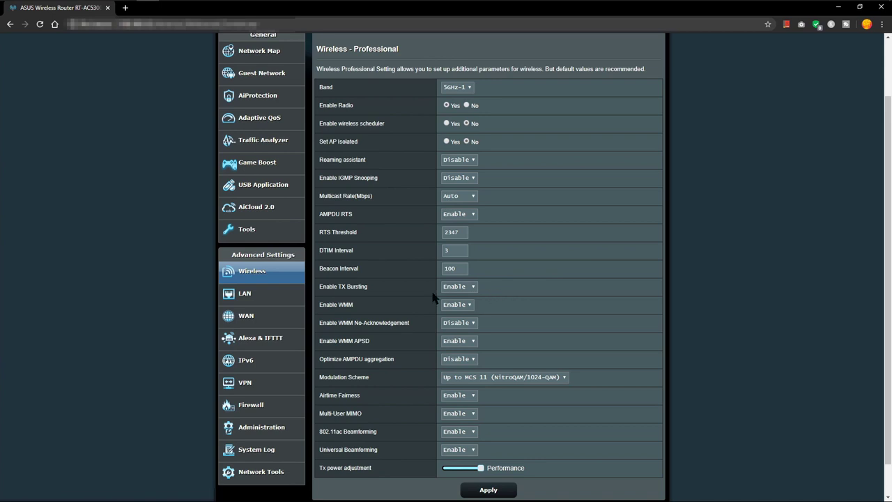
pyautogui.scroll(1, 411, 293)
pyautogui.scroll(-1, 410, 294)
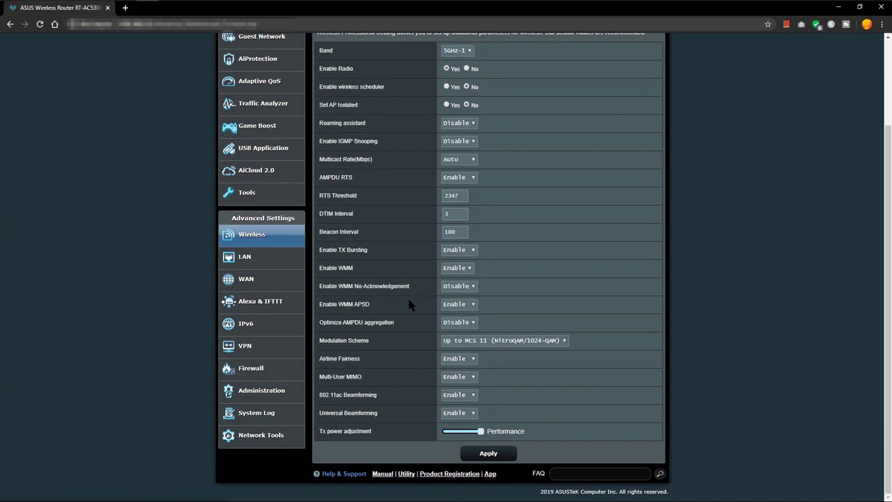
pyautogui.click(503, 340)
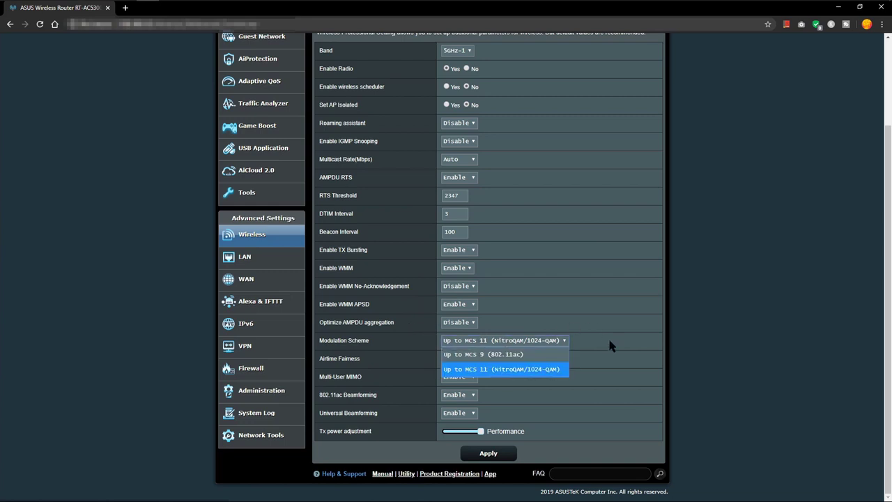
pyautogui.click(534, 369)
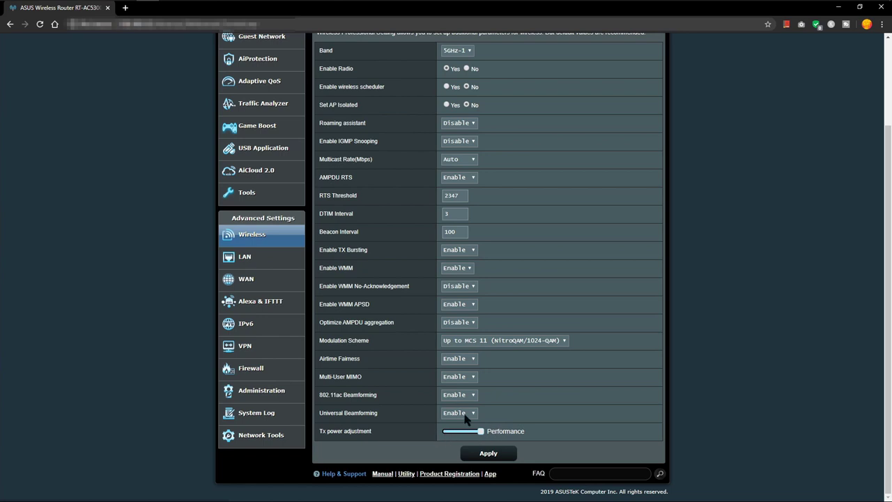
pyautogui.scroll(2, 453, 419)
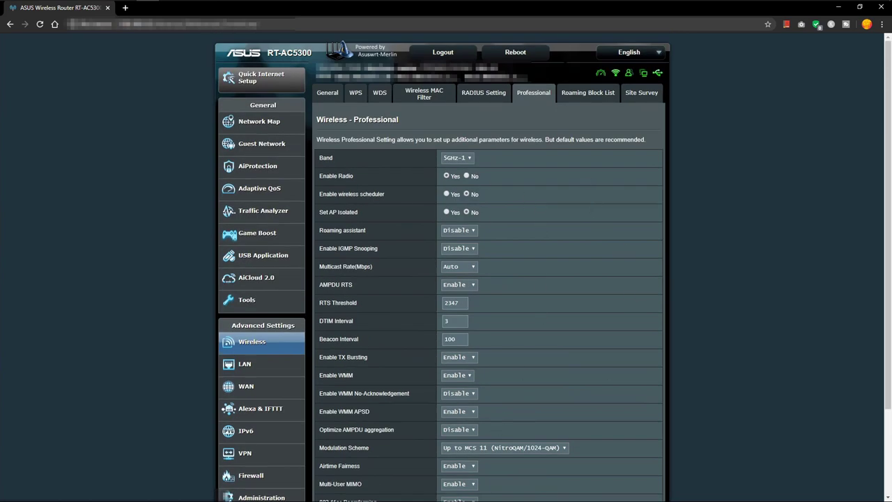
# View the roaming block list settings and return to review the general wireless settings
pyautogui.click(589, 94)
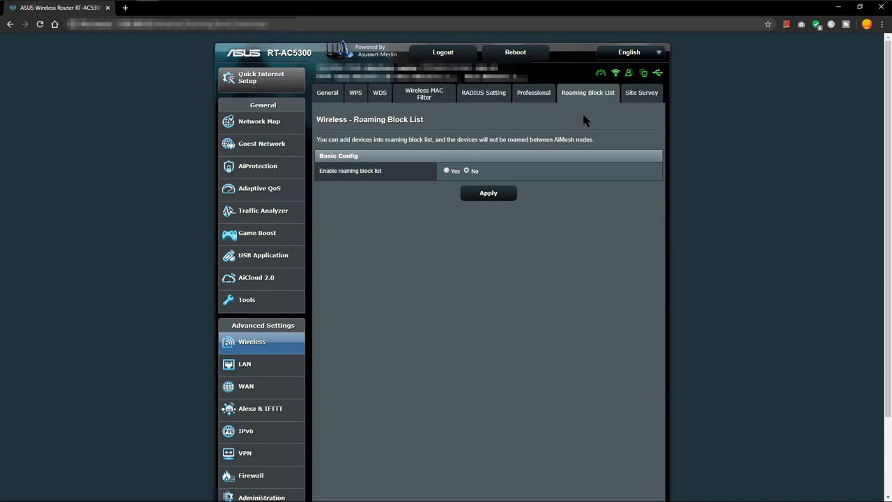
pyautogui.click(329, 94)
pyautogui.scroll(-2, 407, 281)
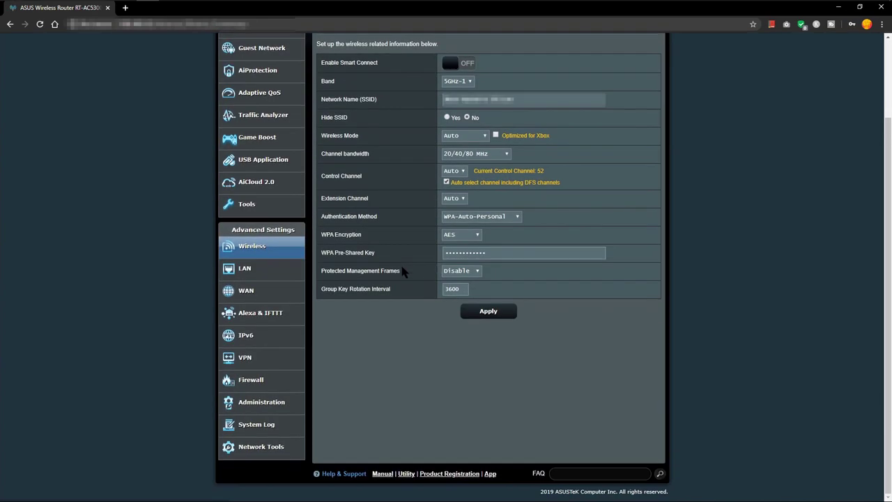
pyautogui.scroll(2, 338, 347)
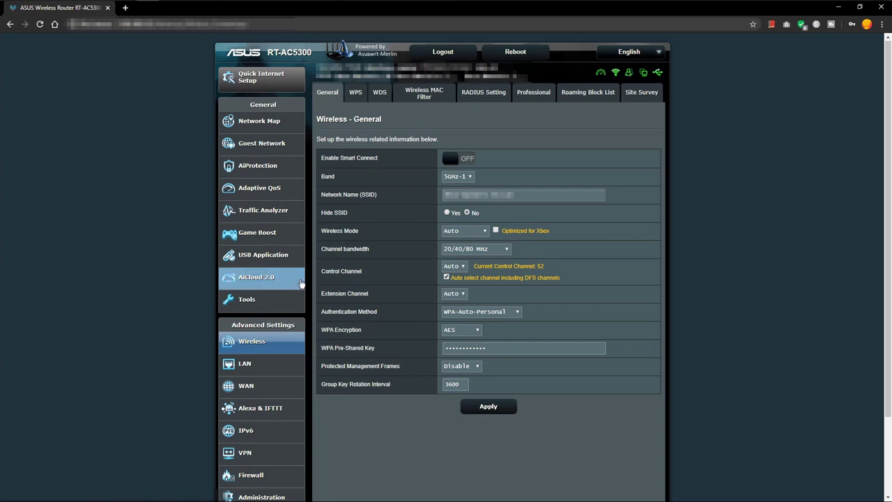
# Open the LAN settings and review the DHCP server's basic configuration, DNS and WINS settings, and manual IP assignments
pyautogui.click(274, 378)
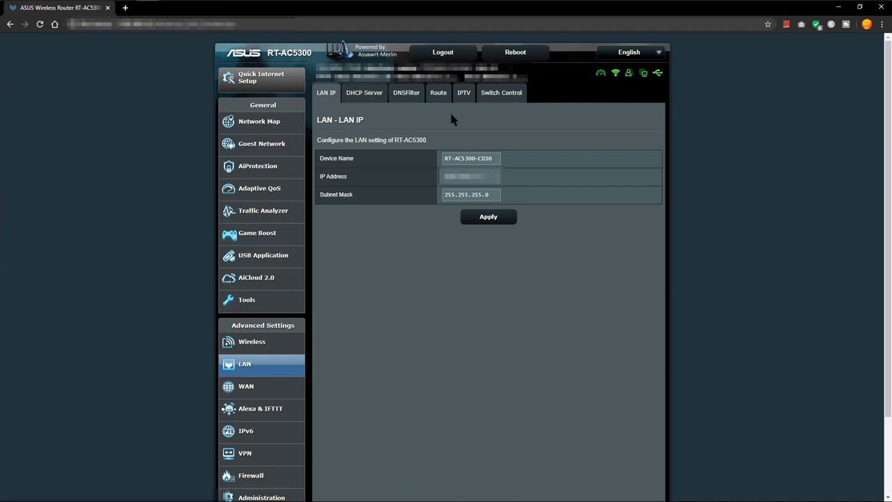
pyautogui.click(359, 94)
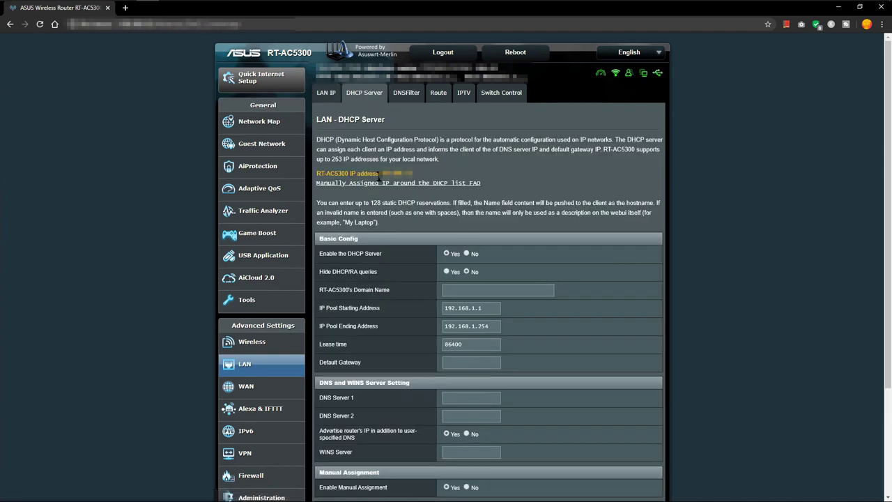
pyautogui.scroll(-2, 410, 220)
pyautogui.scroll(2, 412, 219)
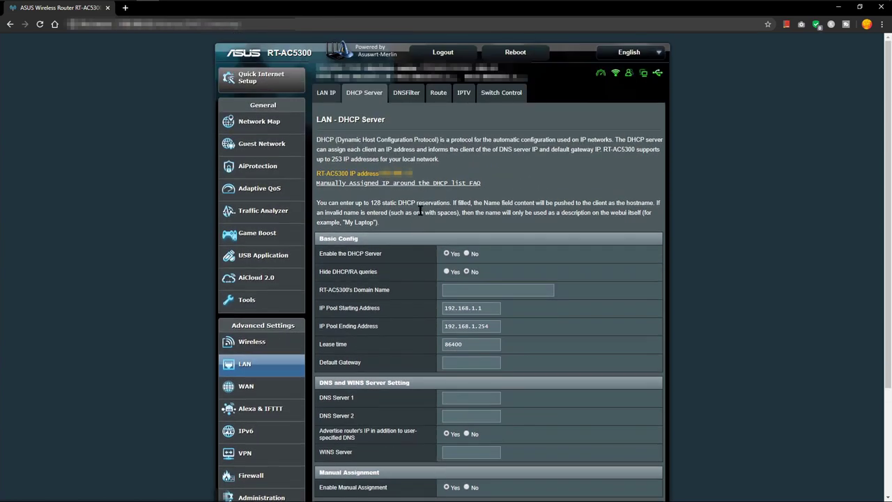
pyautogui.moveTo(313, 161); pyautogui.dragTo(329, 160)
pyautogui.click(423, 244)
pyautogui.scroll(-1, 423, 244)
pyautogui.scroll(-4, 423, 244)
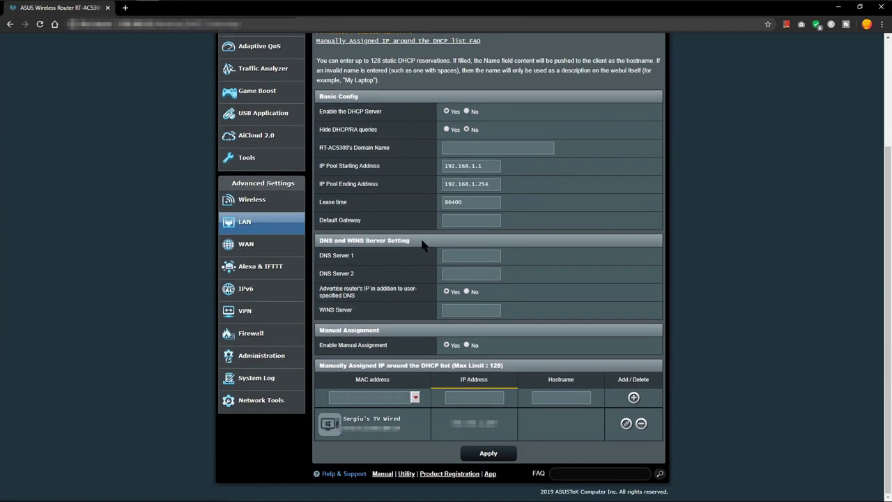
pyautogui.scroll(2, 422, 241)
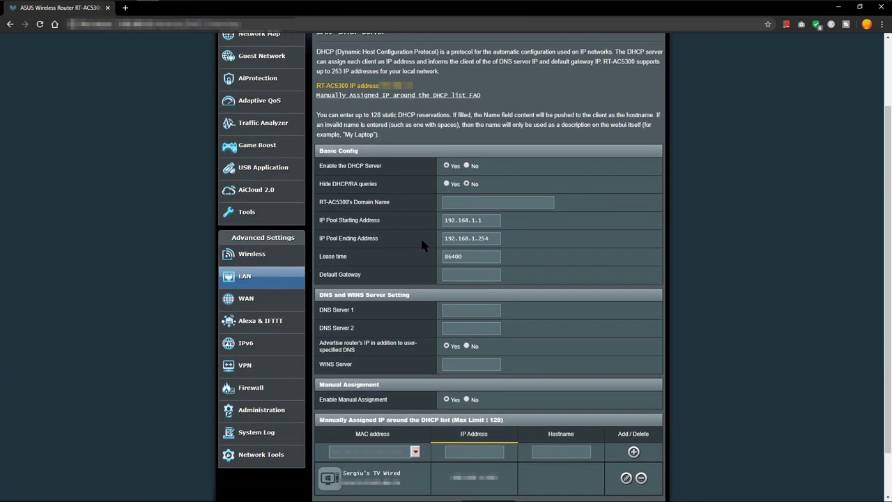
pyautogui.scroll(-1, 547, 359)
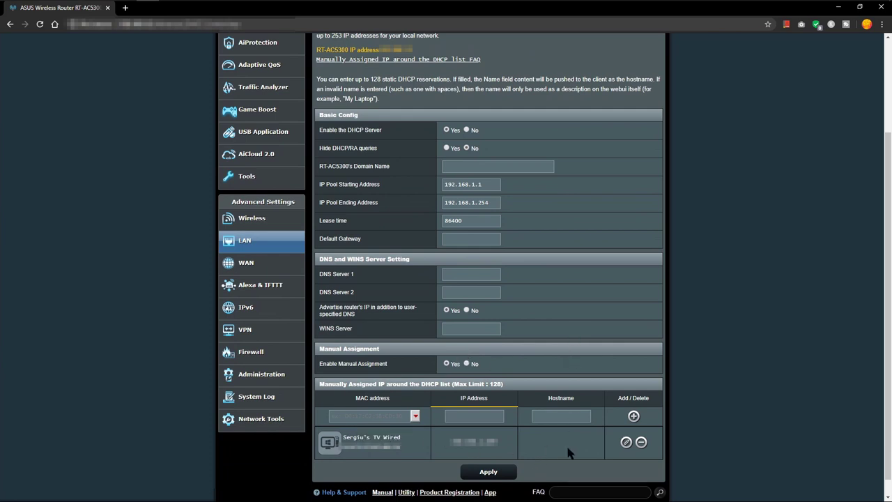
pyautogui.scroll(3, 440, 453)
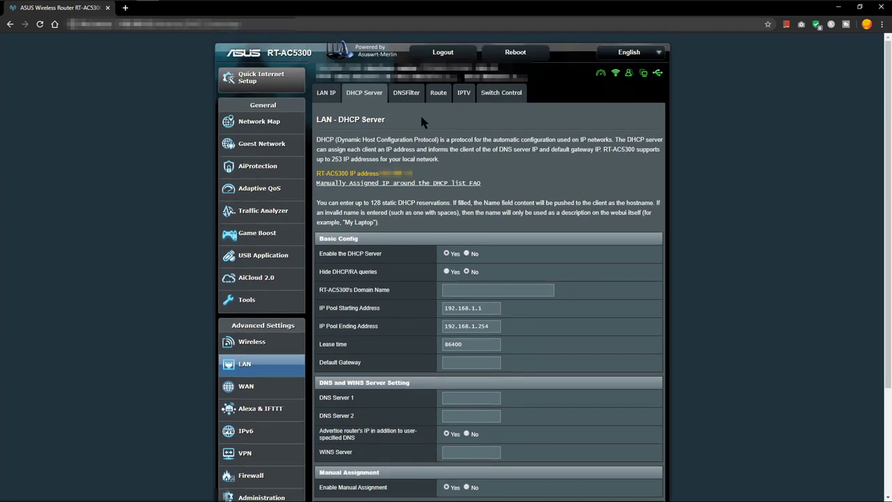
# View the LAN DNSFilter services and the static route settings
pyautogui.click(409, 93)
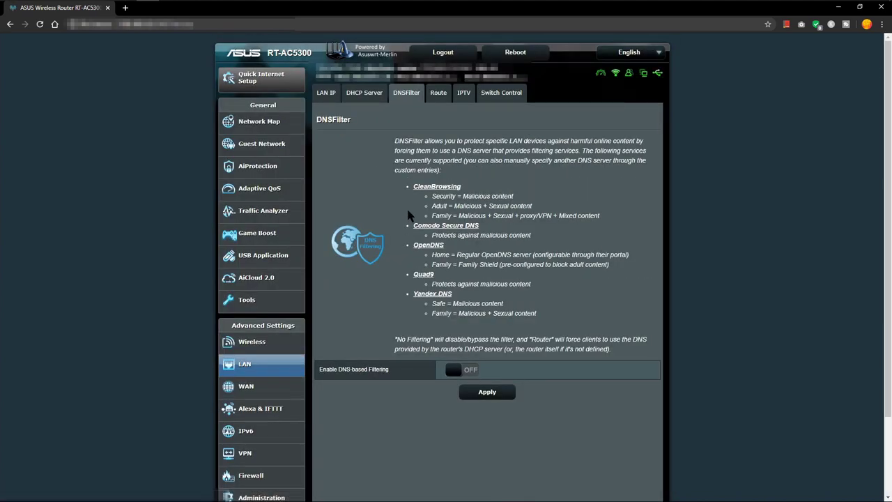
pyautogui.click(439, 94)
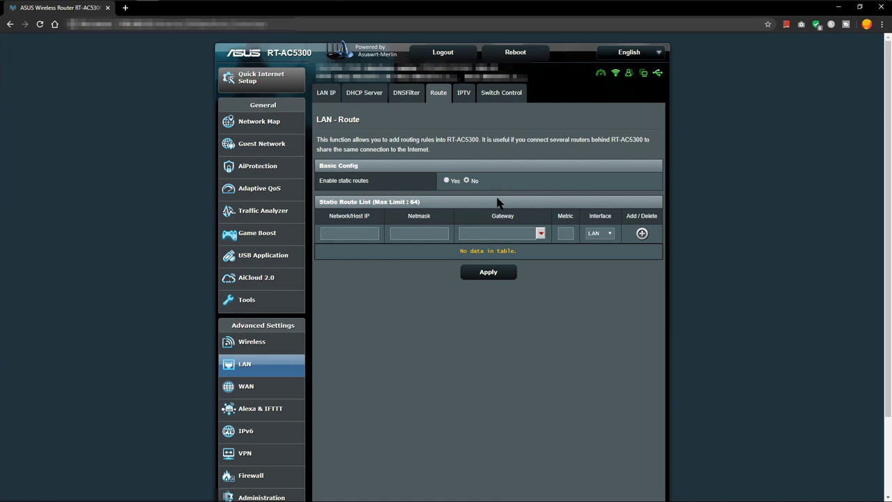
# View the LAN IPTV settings and the LAN Switch Control settings
pyautogui.click(471, 96)
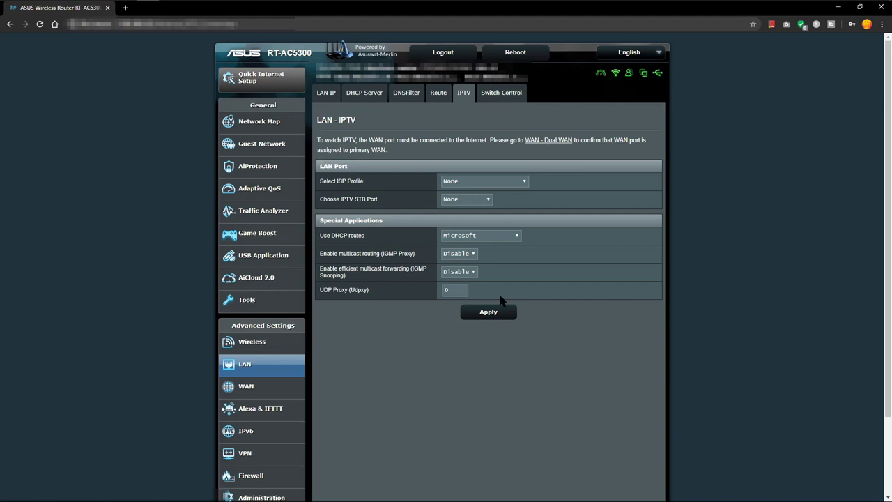
pyautogui.click(490, 101)
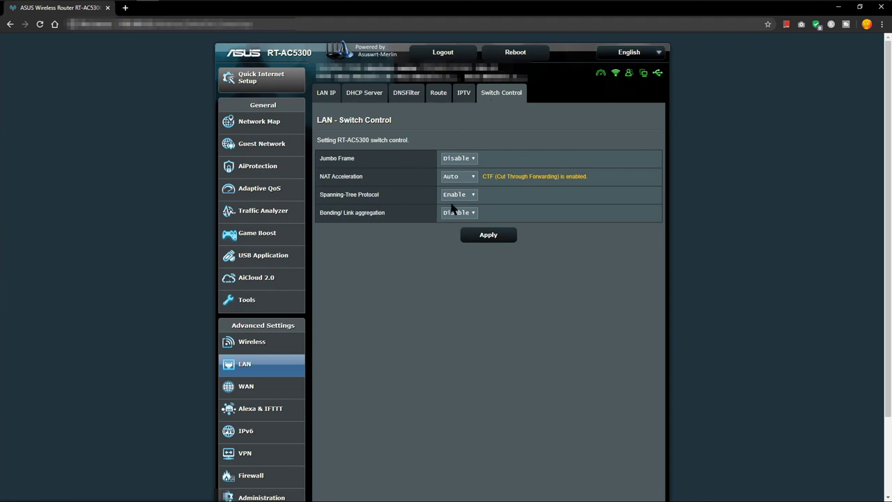
# Open the WAN internet connection settings, preview the options for the USB WAN type, and return the type to WAN
pyautogui.scroll(-3, 474, 184)
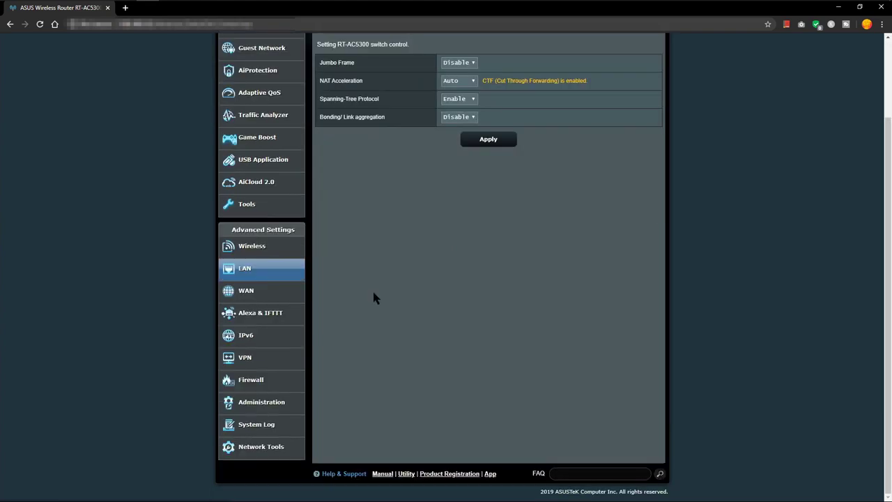
pyautogui.click(296, 298)
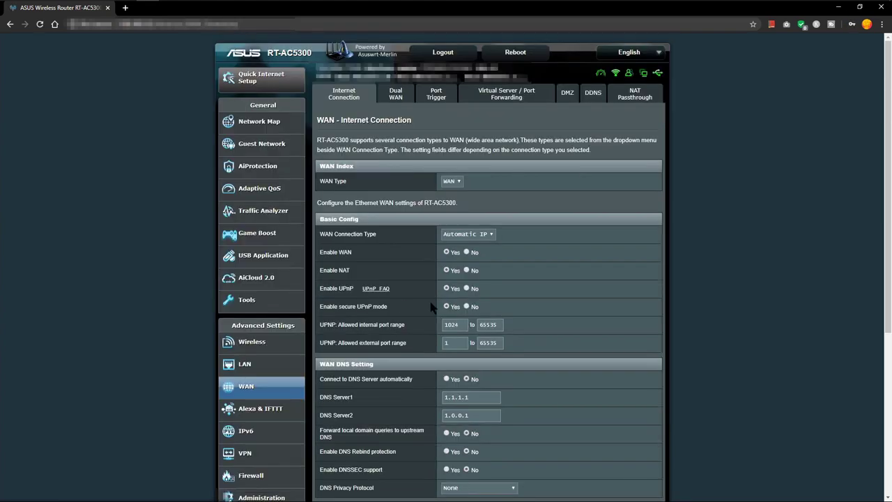
pyautogui.click(451, 181)
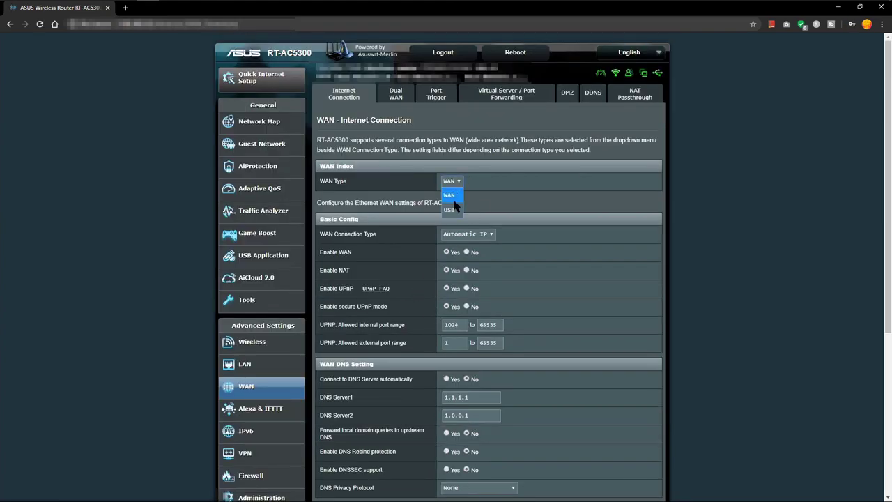
pyautogui.click(450, 210)
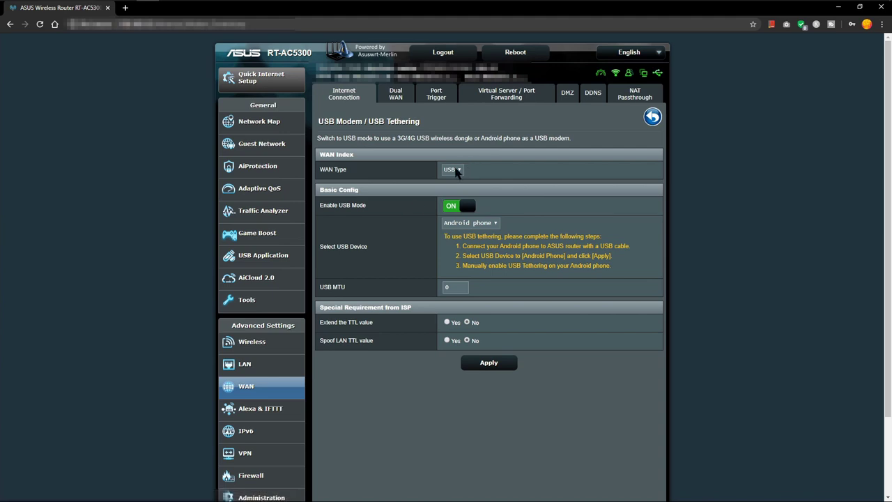
pyautogui.click(457, 172)
pyautogui.click(452, 183)
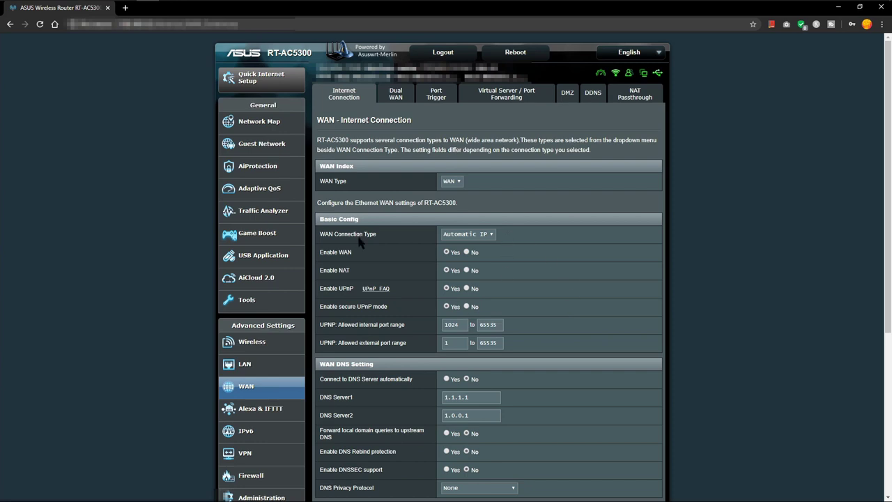
# Review the WAN internet connection page, covering the basic configuration, DNS servers, account settings and special ISP requirements
pyautogui.scroll(-1, 359, 237)
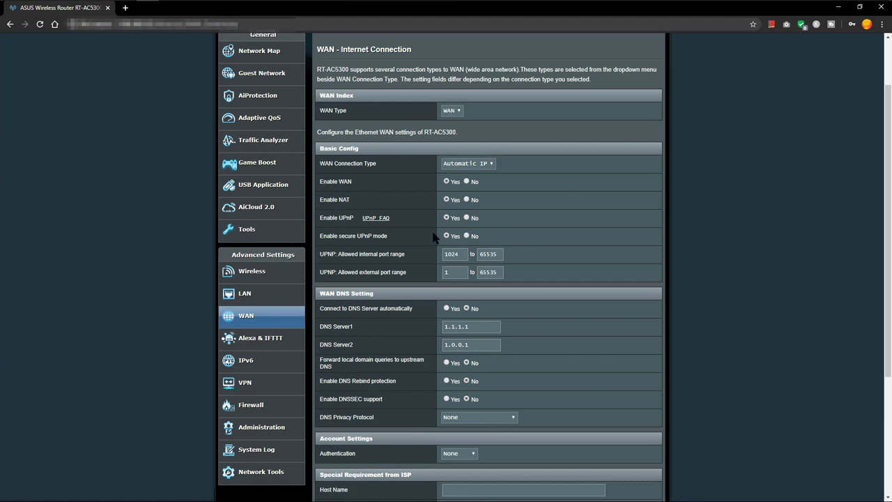
pyautogui.scroll(-1, 436, 237)
pyautogui.scroll(-3, 456, 238)
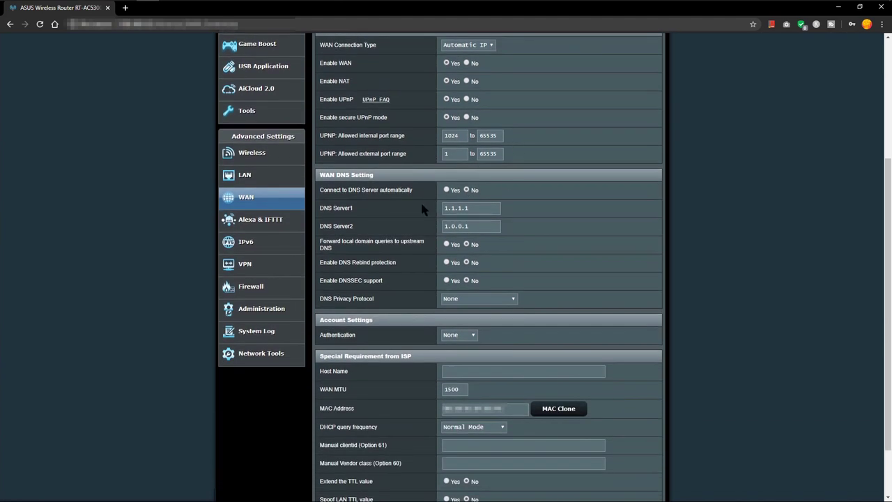
pyautogui.scroll(-1, 422, 207)
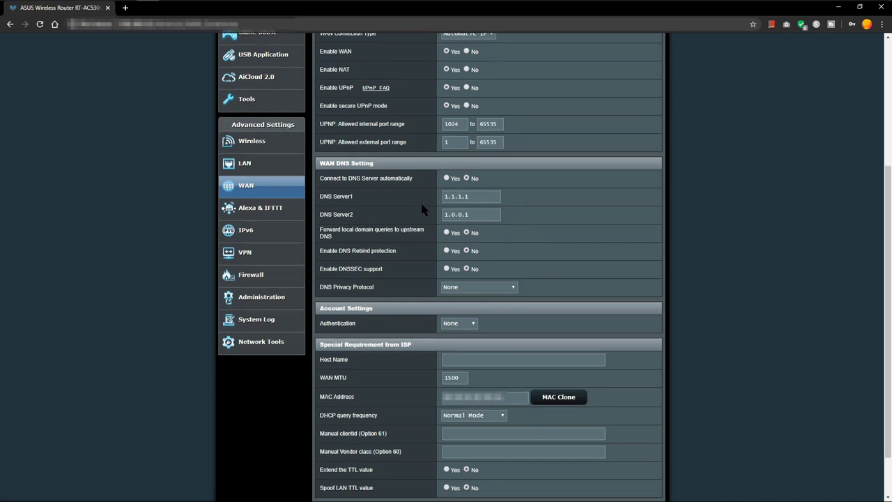
pyautogui.doubleClick(484, 198)
pyautogui.click(468, 197)
pyautogui.scroll(-1, 413, 249)
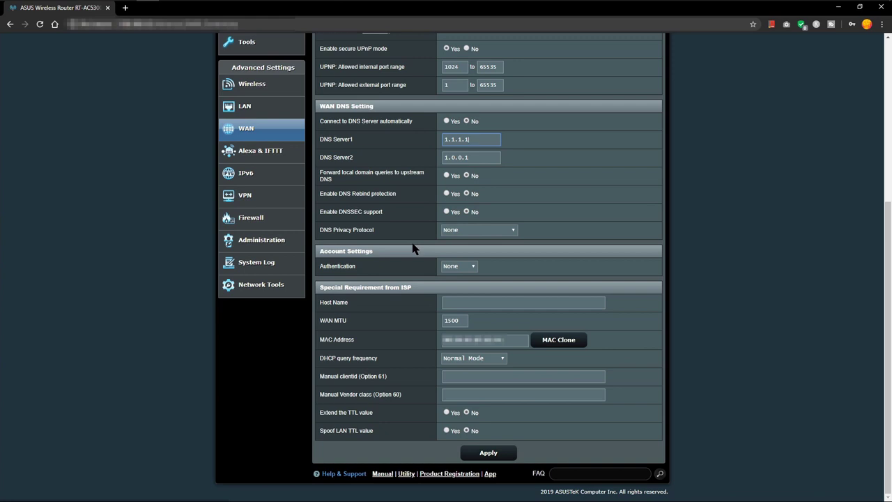
pyautogui.scroll(1, 412, 249)
pyautogui.scroll(-1, 411, 244)
pyautogui.scroll(4, 404, 322)
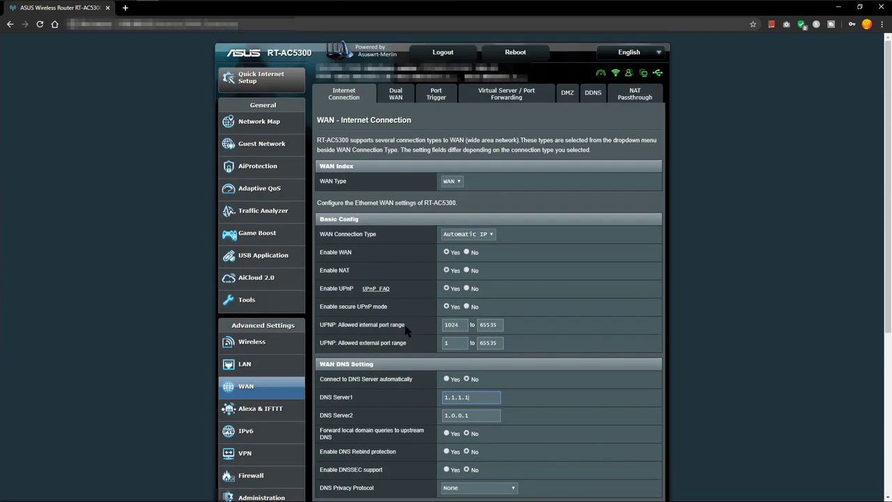
pyautogui.scroll(-4, 407, 329)
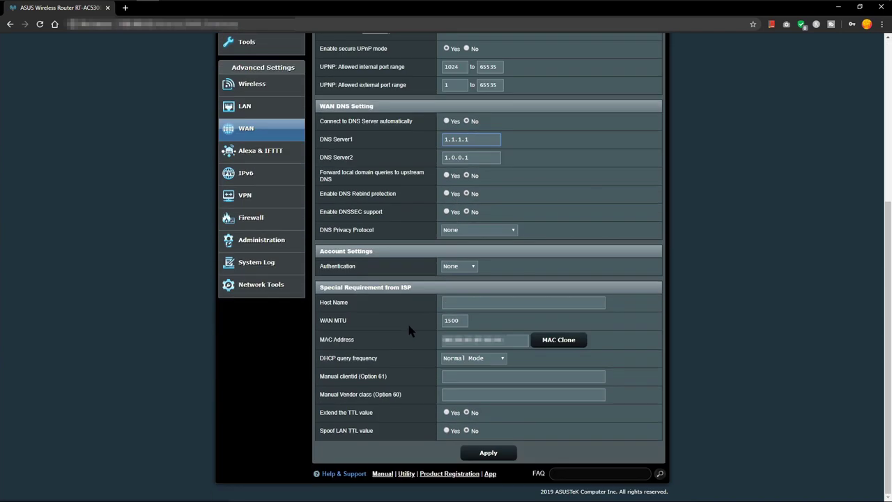
pyautogui.scroll(4, 408, 329)
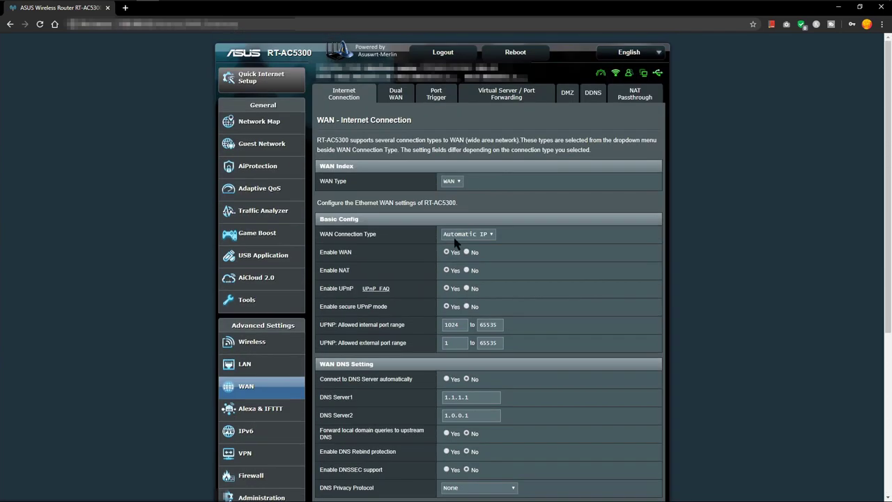
# Open the Dual WAN settings and review the primary and secondary WAN choices, keeping WAN as primary and USB as secondary
pyautogui.click(388, 96)
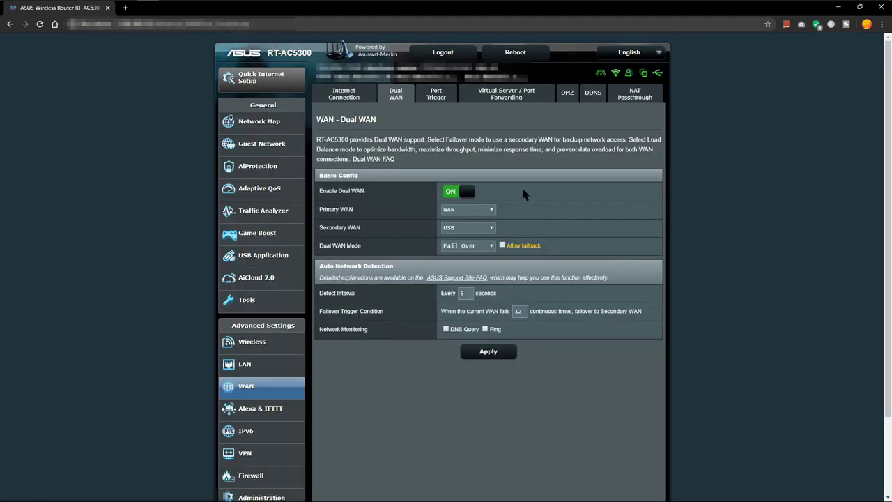
pyautogui.click(469, 209)
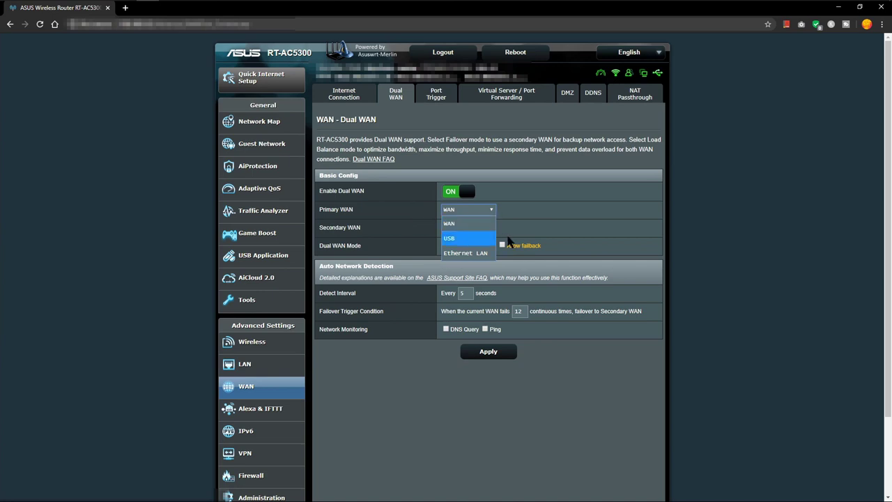
pyautogui.click(457, 225)
pyautogui.click(467, 228)
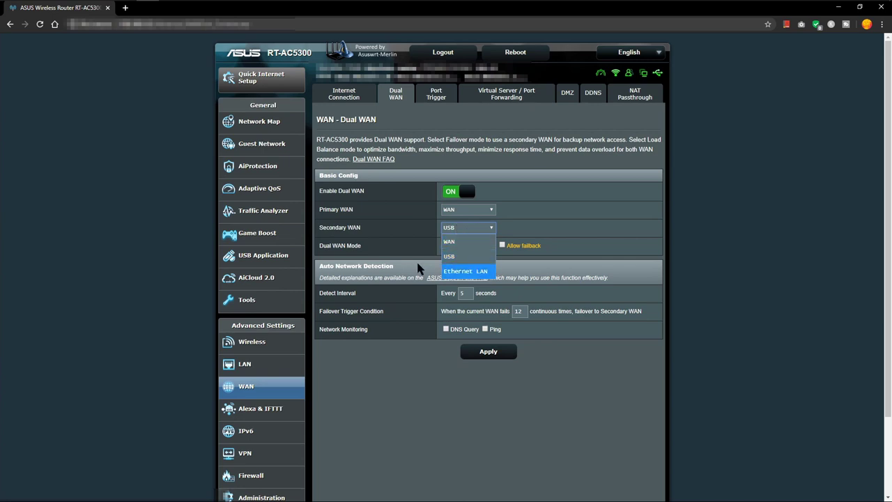
pyautogui.click(493, 230)
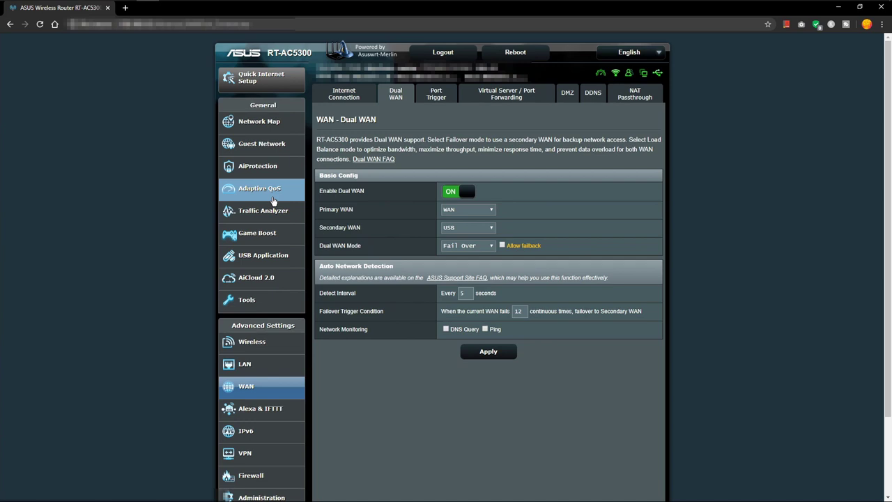
# Examine the available Dual WAN modes, keeping Fail Over selected
pyautogui.click(474, 248)
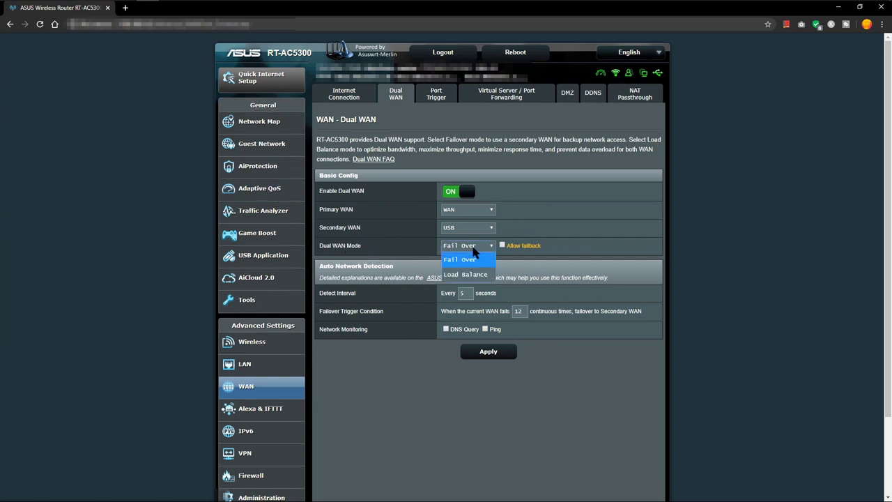
pyautogui.click(401, 249)
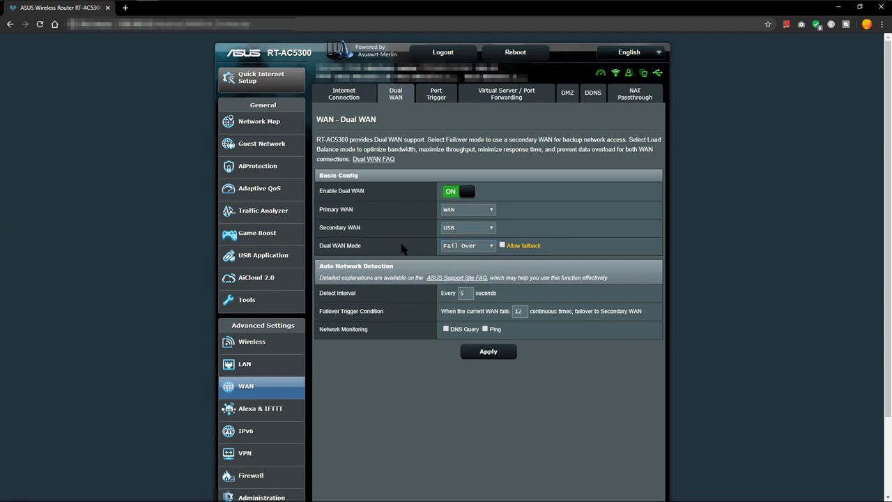
pyautogui.click(464, 247)
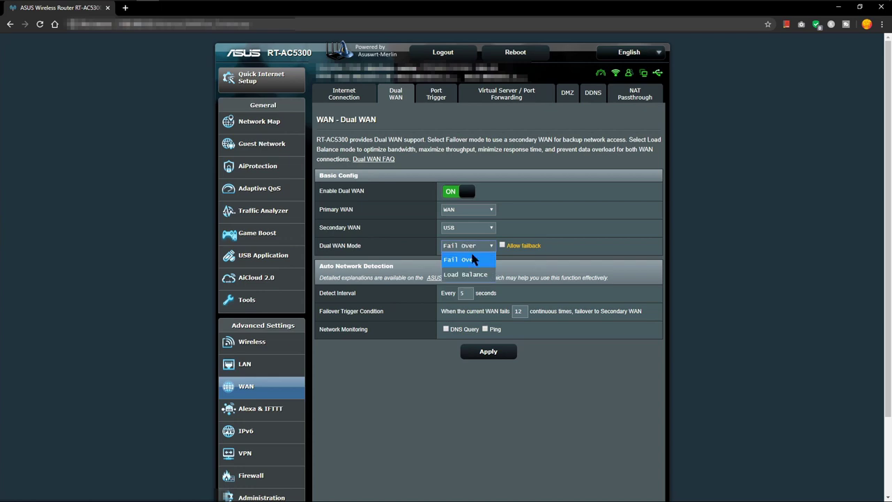
pyautogui.click(394, 249)
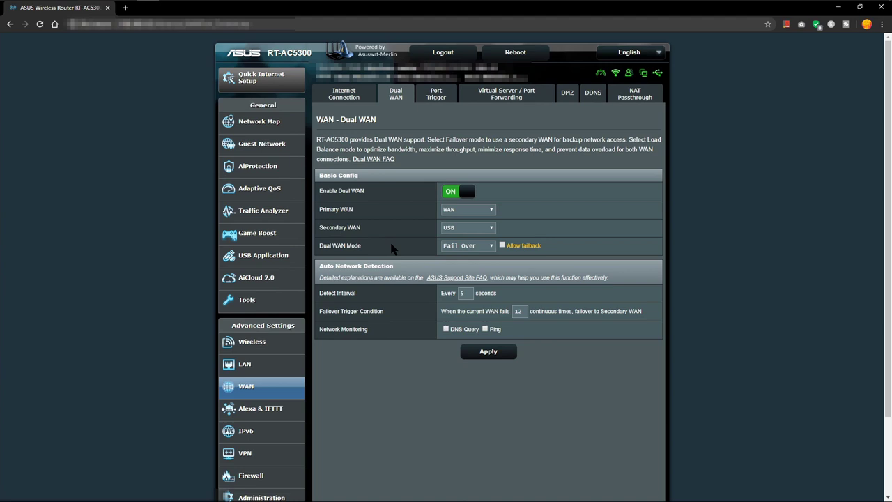
# View the WAN pages for Port Trigger, Virtual Server / Port Forwarding, DMZ, DDNS and NAT Passthrough
pyautogui.click(441, 103)
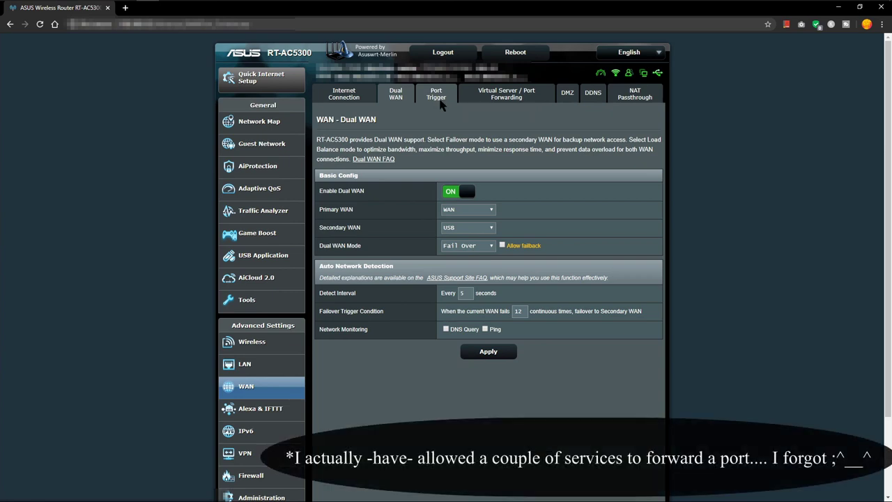
pyautogui.click(506, 94)
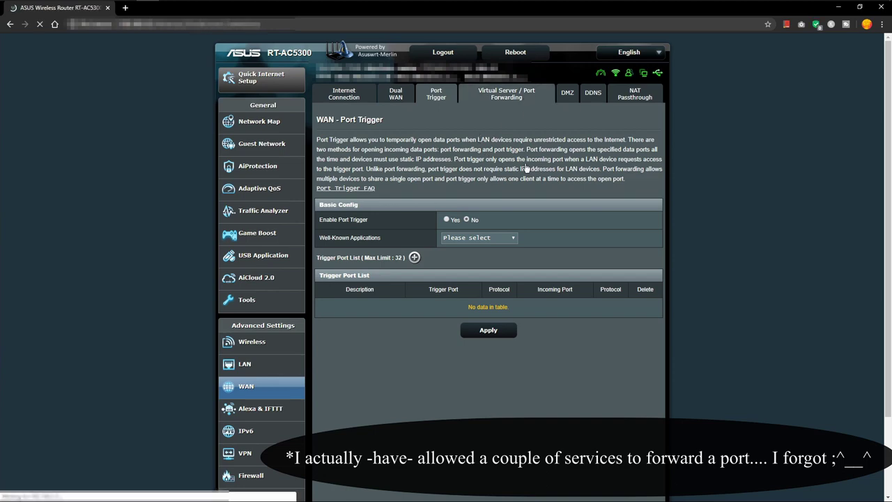
pyautogui.click(567, 94)
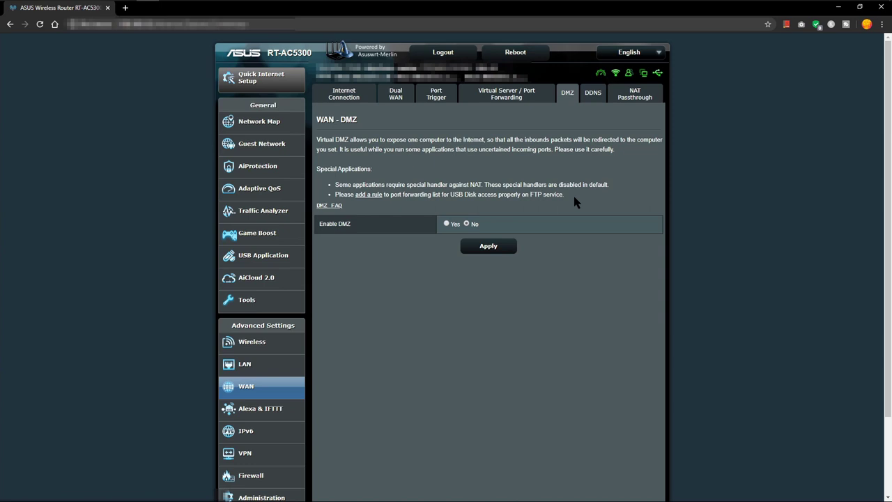
pyautogui.click(593, 94)
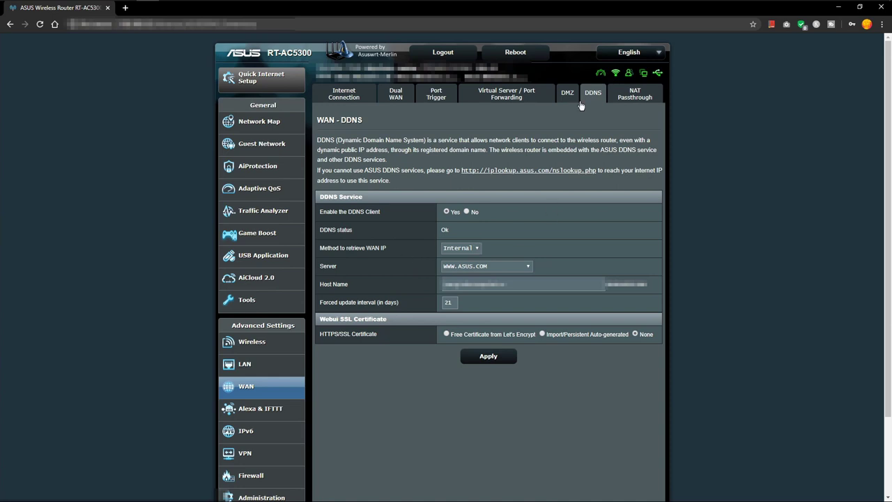
pyautogui.click(634, 95)
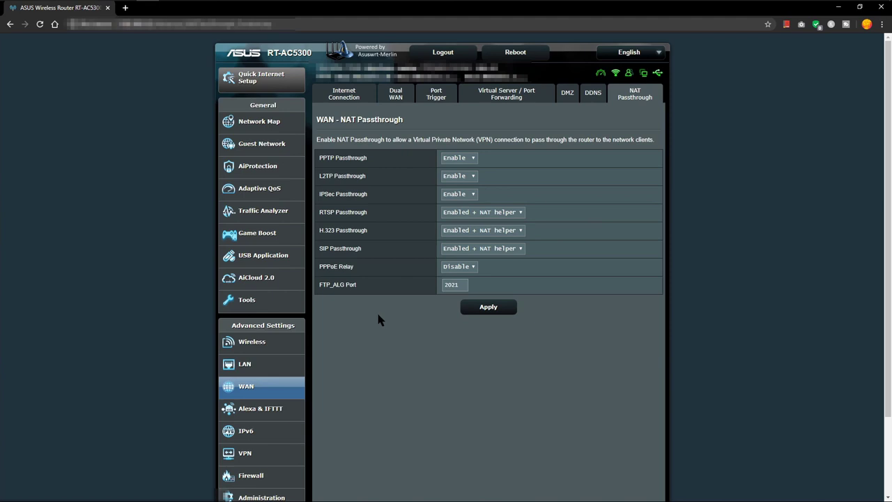
# View the Alexa & IFTTT page and the IPv6 connection settings
pyautogui.scroll(-2, 379, 311)
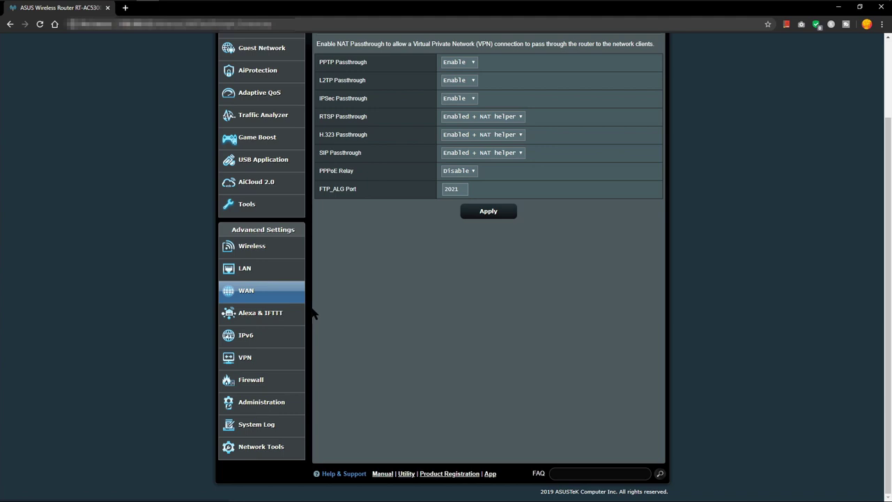
pyautogui.click(269, 313)
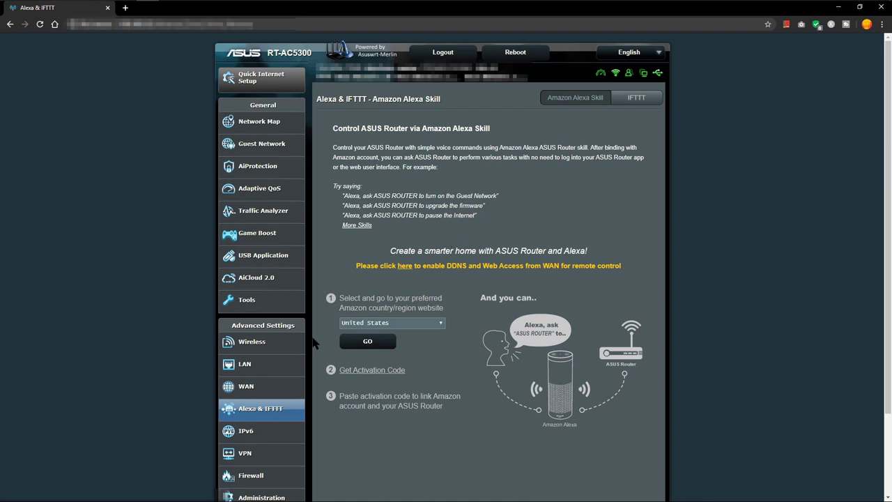
pyautogui.scroll(-1, 271, 454)
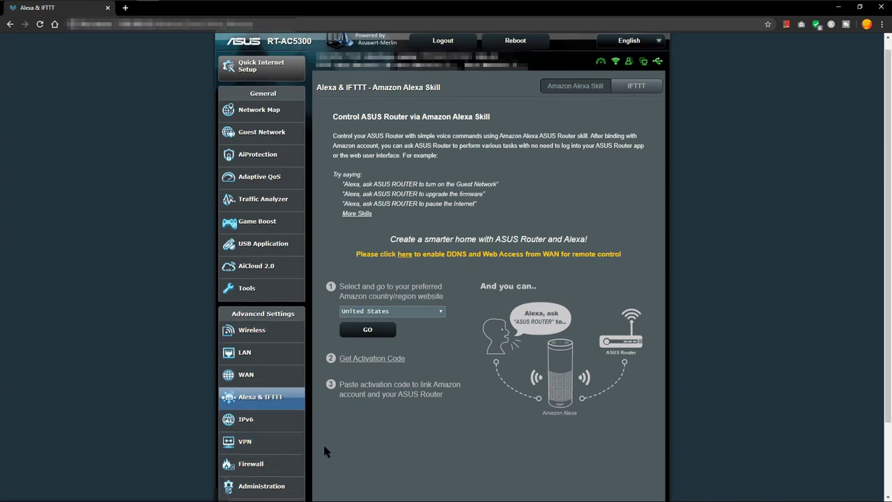
pyautogui.click(253, 422)
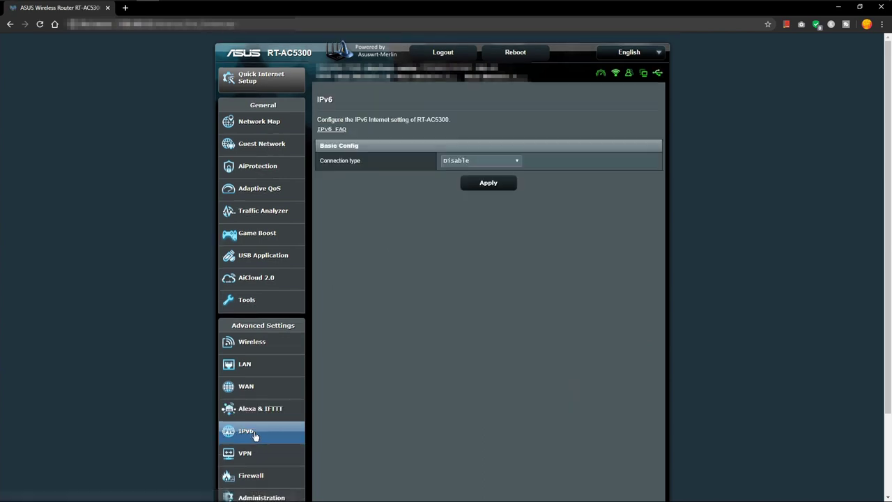
# Review the VPN status, the OpenVPN and PPTP server settings, and the OpenVPN client settings
pyautogui.scroll(-1, 244, 456)
pyautogui.click(249, 386)
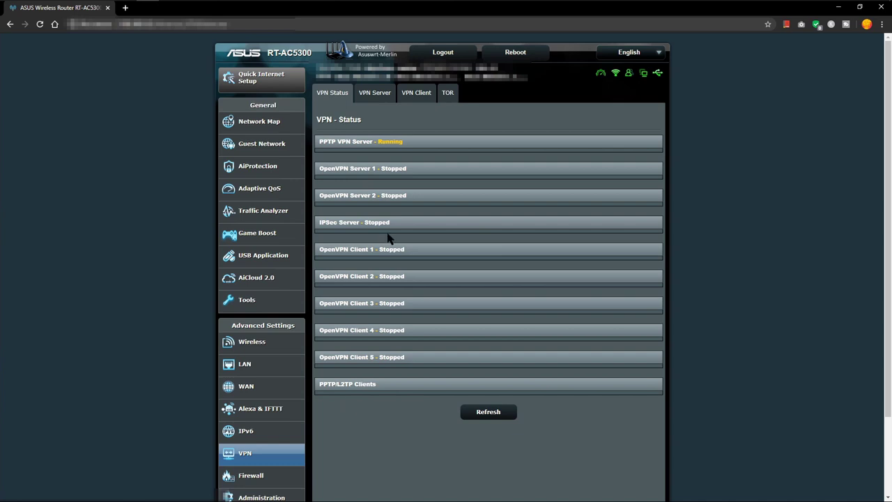
pyautogui.click(381, 101)
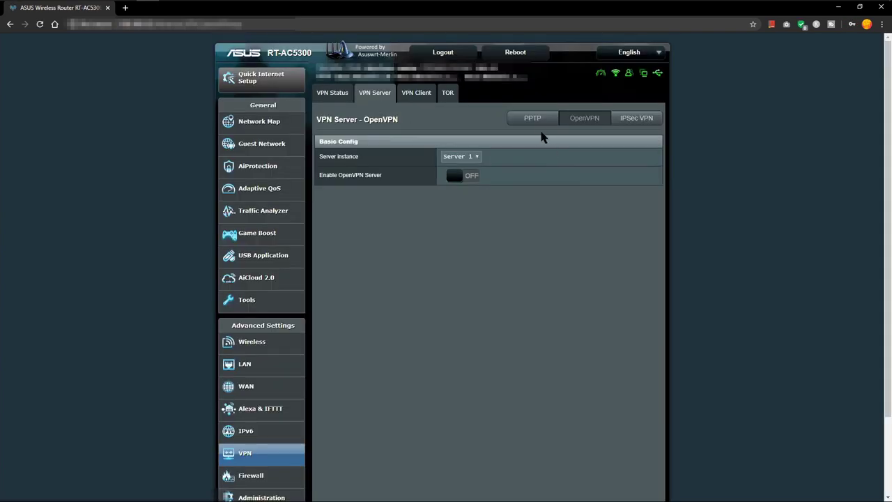
pyautogui.click(537, 122)
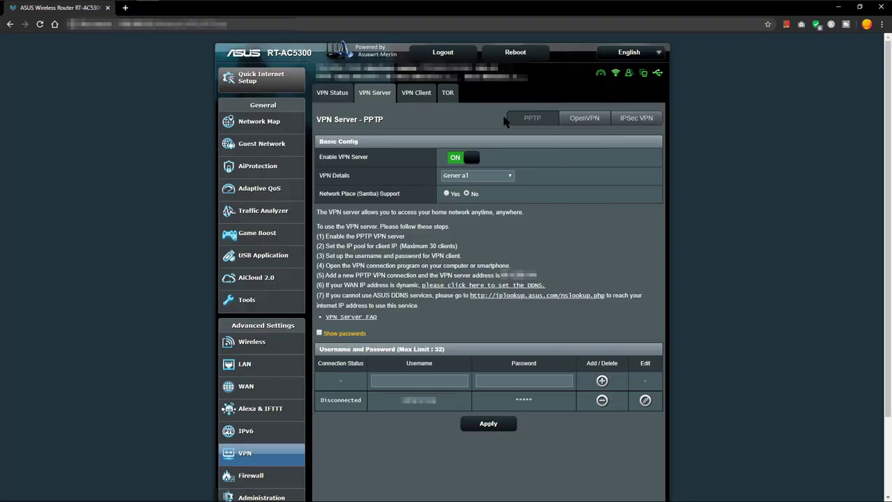
pyautogui.click(419, 102)
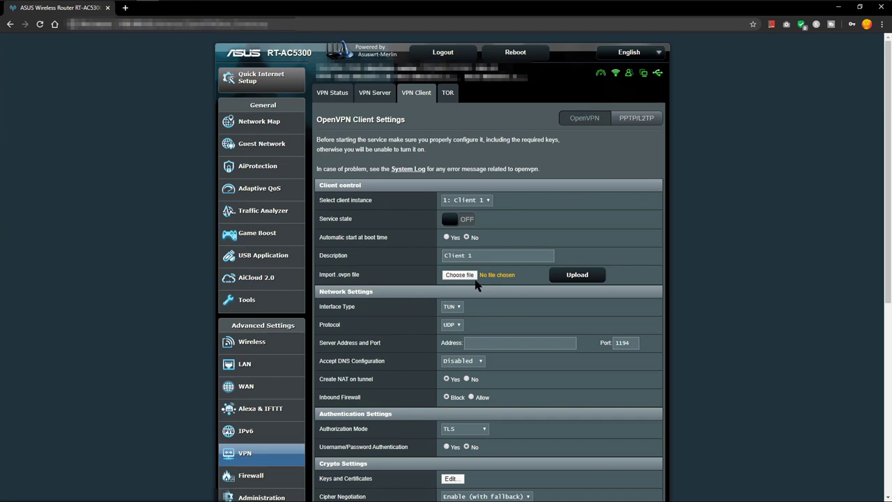
# Look through the rest of the OpenVPN client settings, including the network, authentication and crypto sections
pyautogui.scroll(-5, 477, 283)
pyautogui.scroll(5, 477, 283)
pyautogui.scroll(-2, 335, 411)
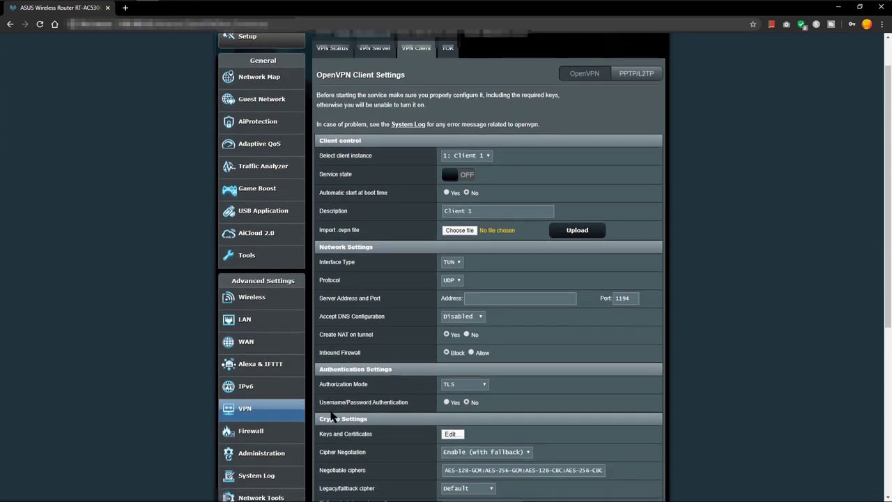
# View the Firewall pages for General, URL Filter, Keyword Filter and Network Services Filter
pyautogui.click(271, 342)
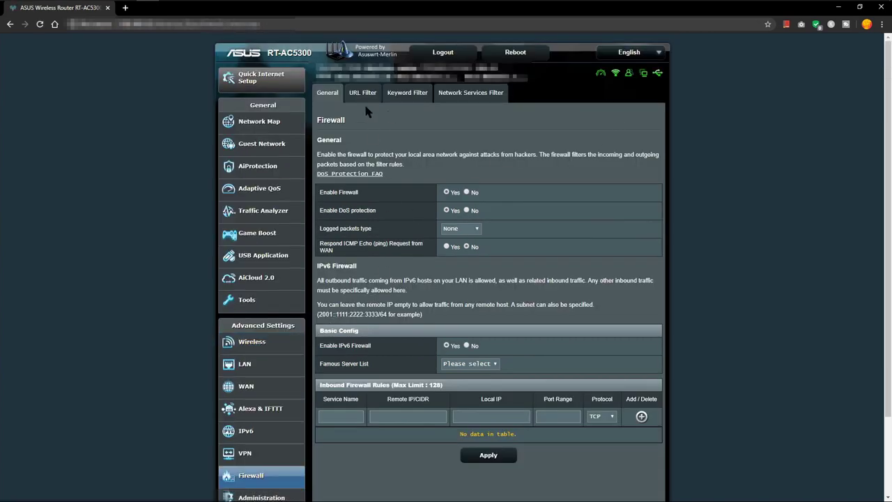
pyautogui.click(363, 98)
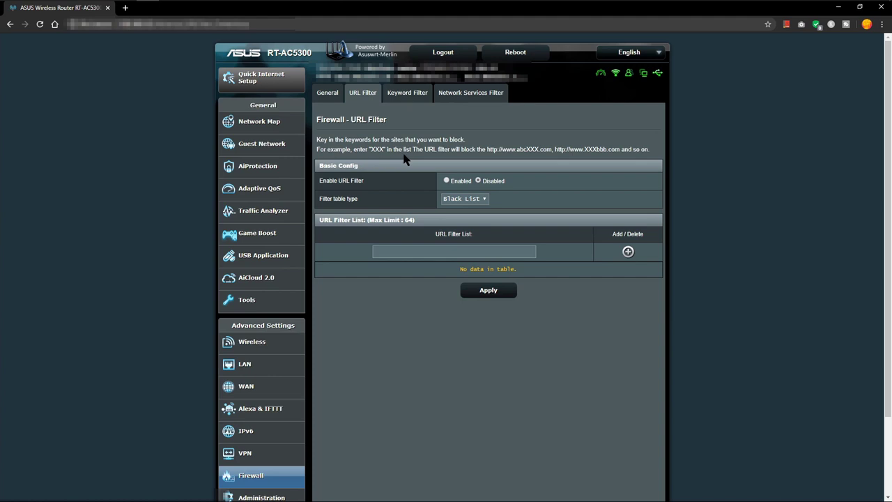
pyautogui.click(449, 249)
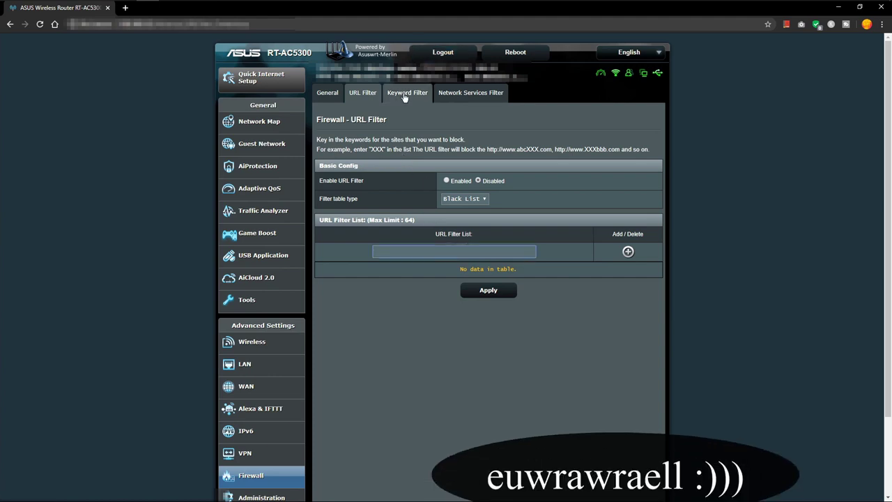
pyautogui.click(405, 95)
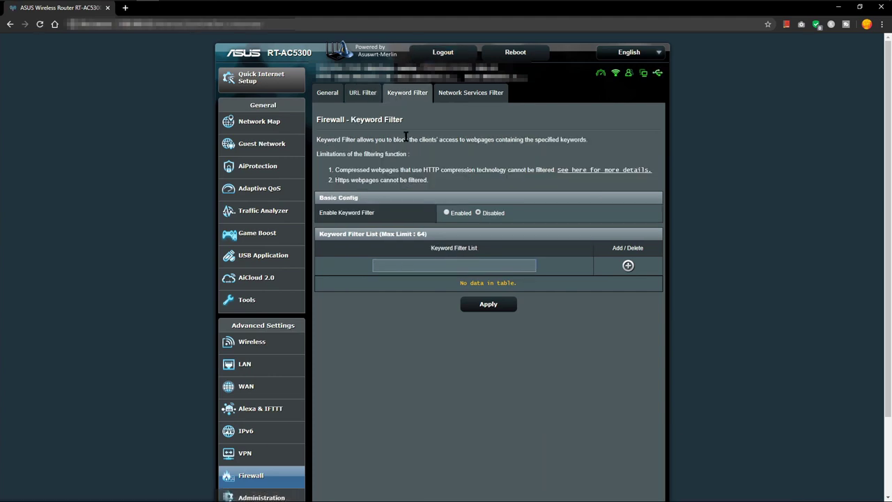
pyautogui.click(471, 92)
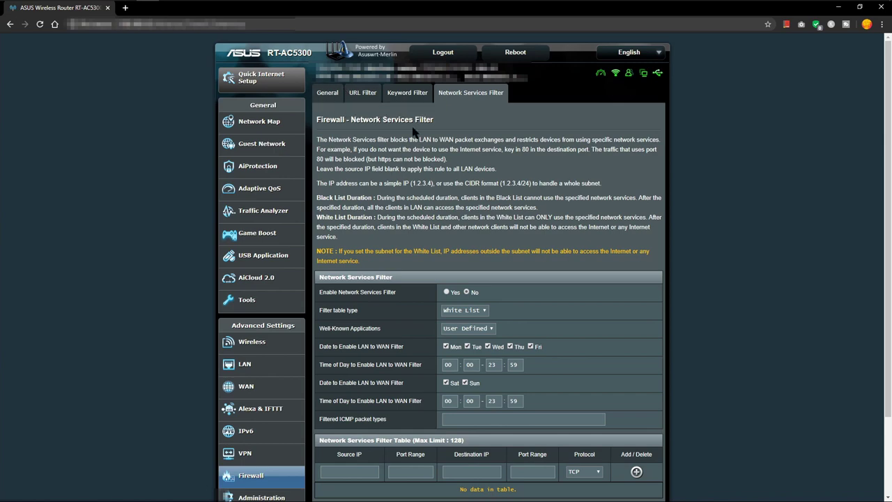
# Revisit the general Firewall settings and the Network Services Filter, ending on the IPv6 firewall and inbound rules section
pyautogui.click(334, 98)
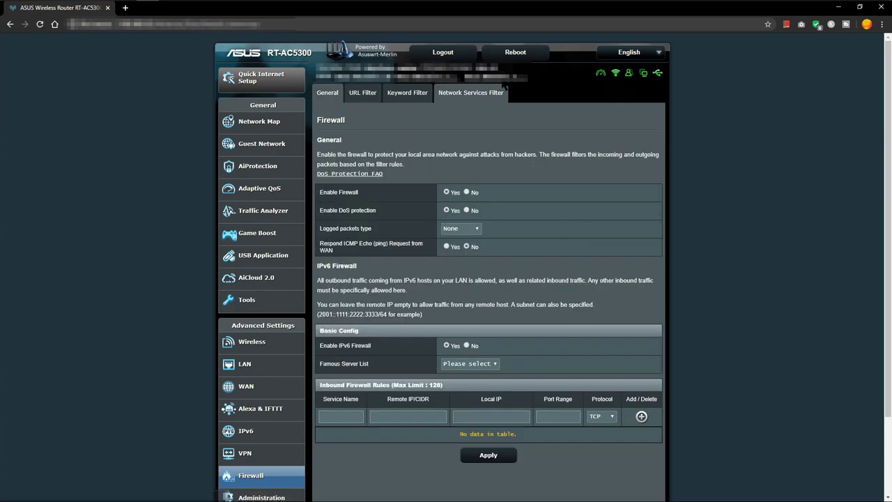
pyautogui.scroll(-2, 417, 279)
pyautogui.scroll(2, 433, 210)
pyautogui.click(471, 92)
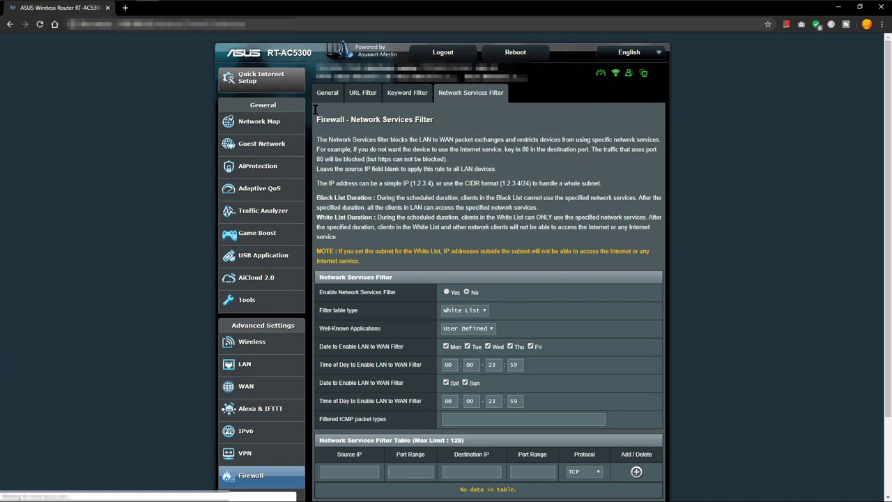
pyautogui.click(327, 93)
pyautogui.scroll(-2, 363, 377)
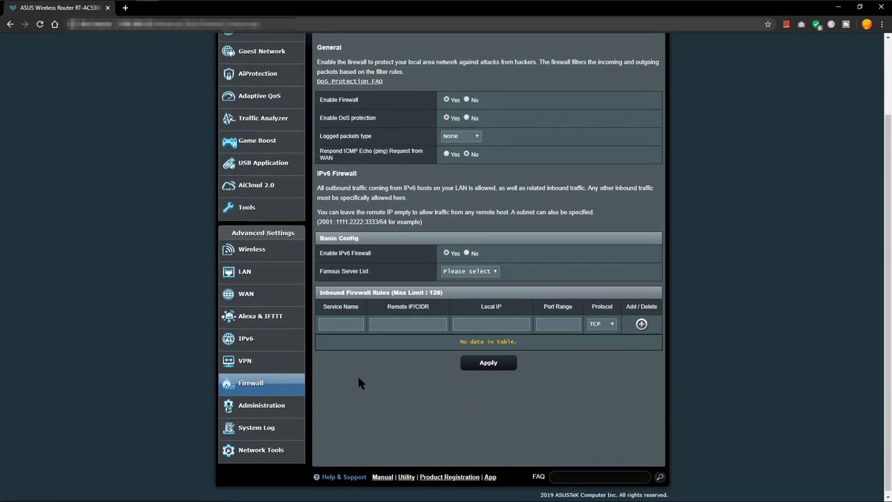
# Review the Administration operation modes and the System settings for login, USB, time, service and access
pyautogui.click(285, 403)
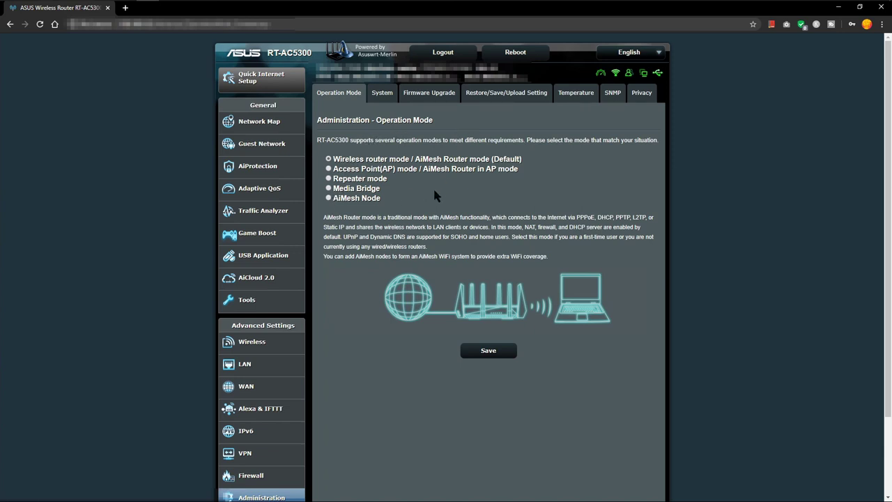
pyautogui.click(388, 96)
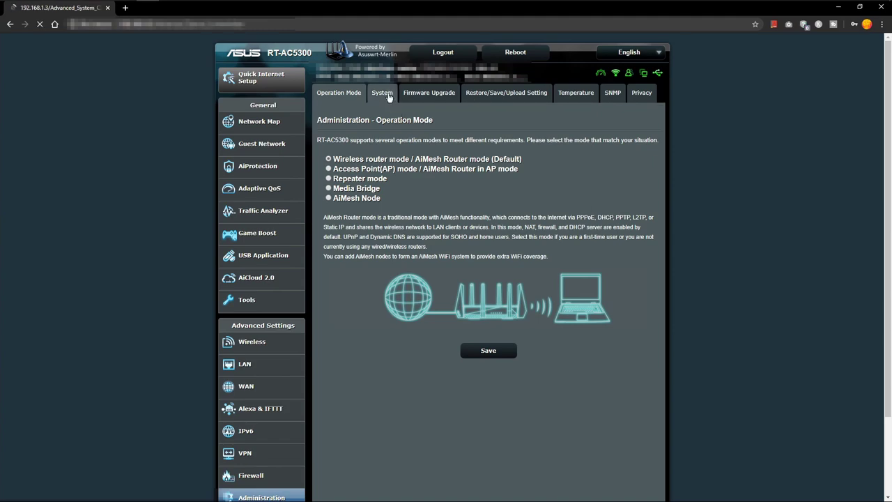
pyautogui.scroll(-4, 413, 207)
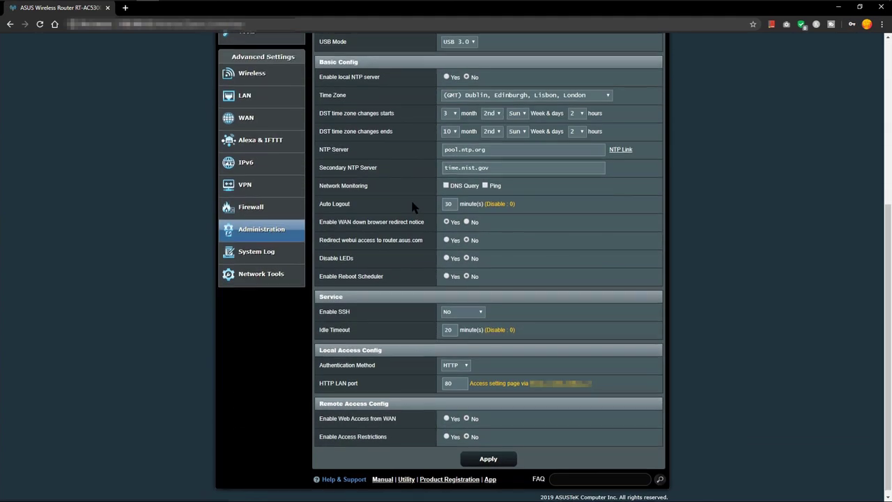
pyautogui.scroll(3, 413, 207)
pyautogui.scroll(-3, 537, 103)
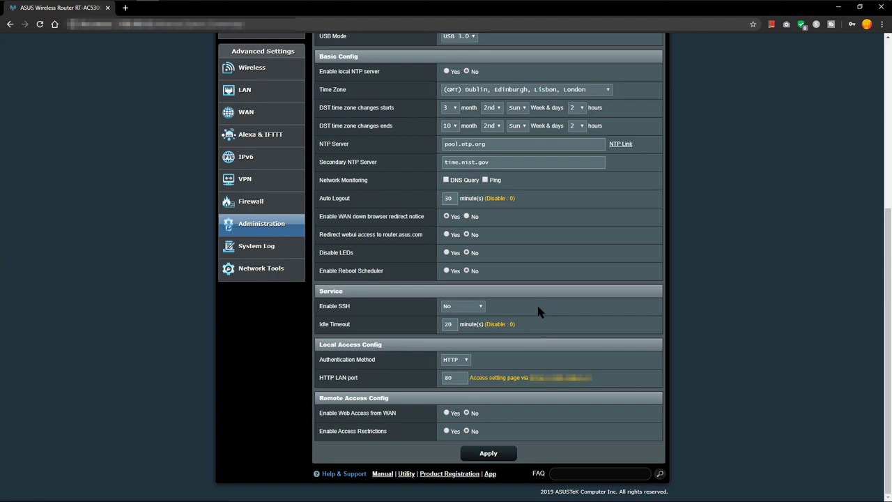
# Examine the authentication method options for local access, keeping HTTP, and return to the router login settings
pyautogui.click(466, 361)
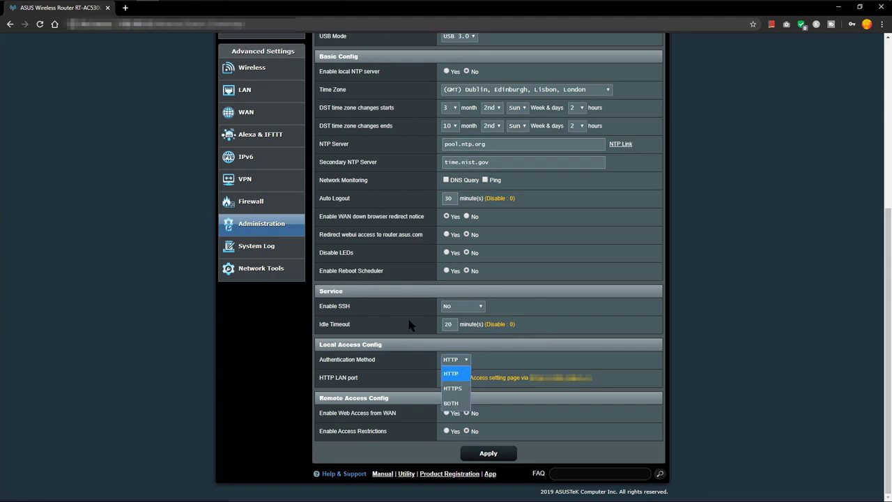
pyautogui.click(391, 344)
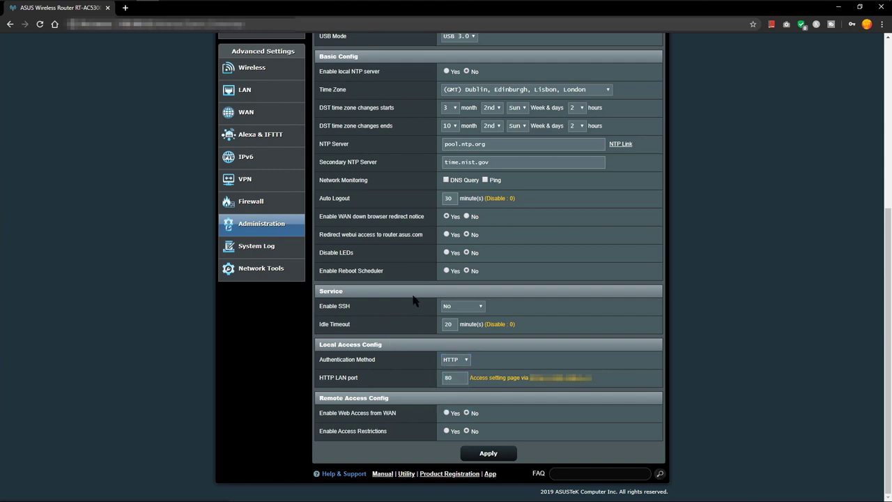
pyautogui.scroll(5, 414, 299)
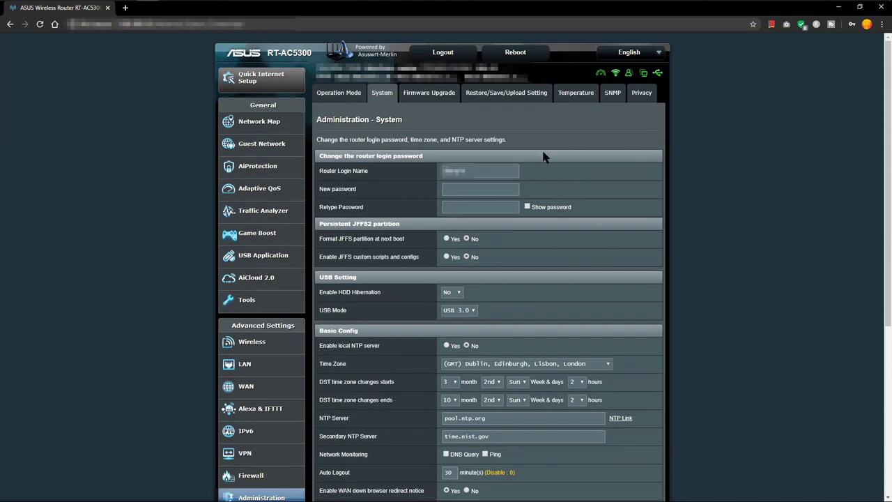
# View the Administration pages for Firmware Upgrade, Restore/Save/Upload Setting and Temperature
pyautogui.click(436, 93)
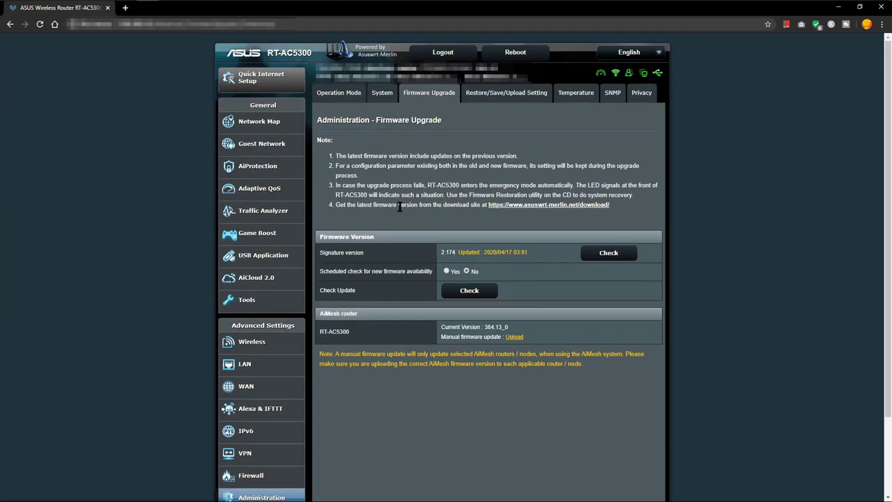
pyautogui.click(506, 93)
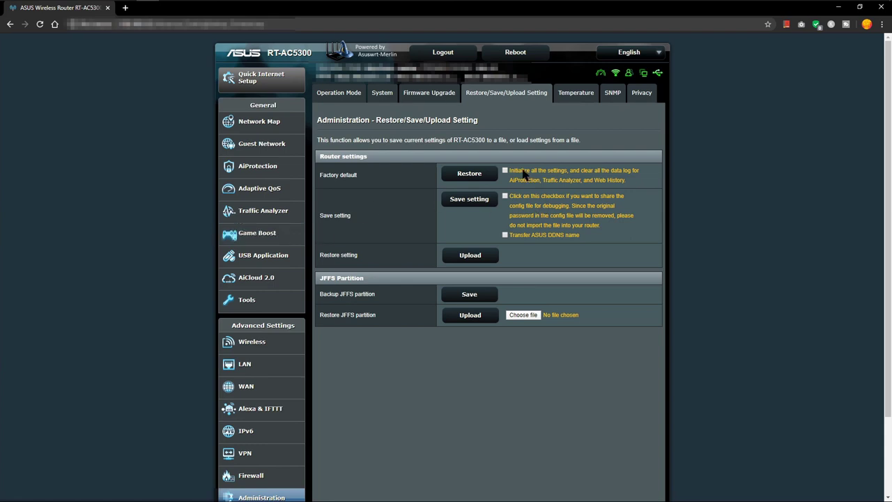
pyautogui.click(566, 95)
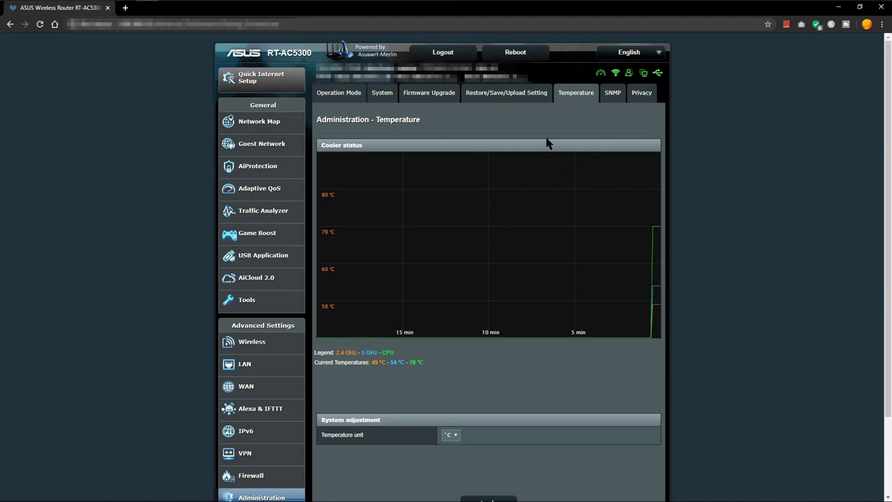
# View the SNMP setting and read the ASUS privacy notice in Administration
pyautogui.click(616, 94)
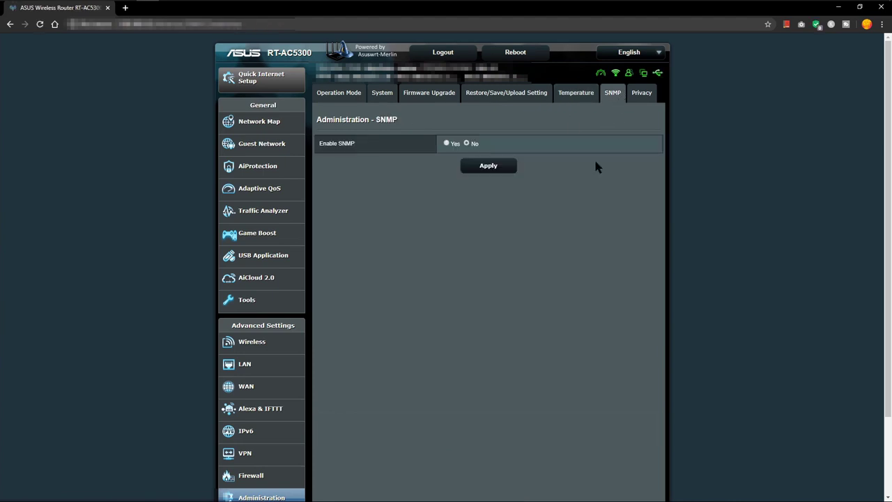
pyautogui.click(641, 94)
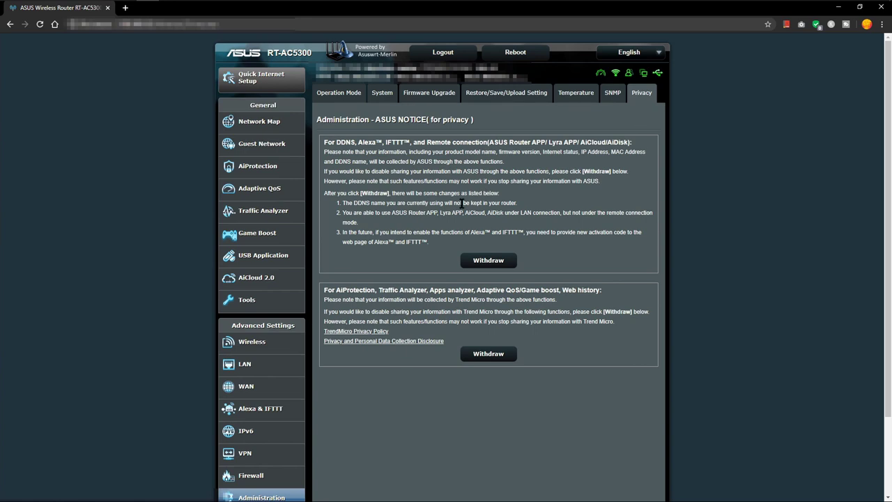
pyautogui.scroll(-1, 410, 241)
pyautogui.scroll(-1, 409, 234)
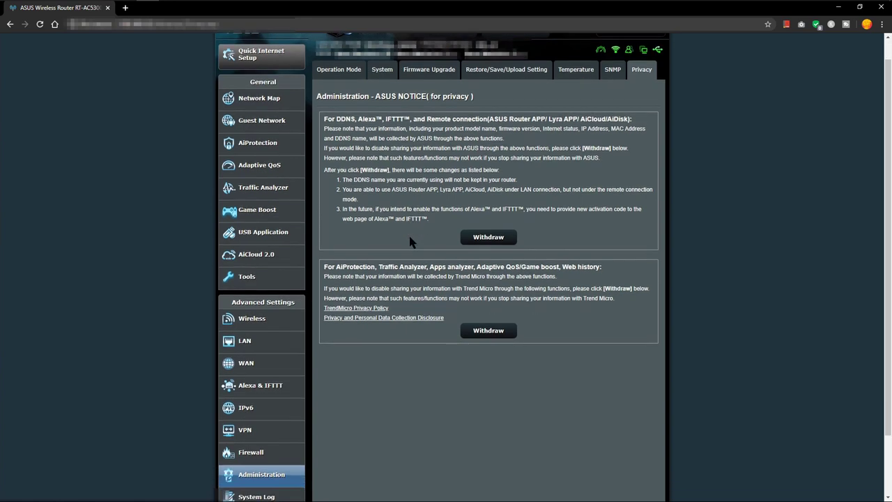
# Open the System Log and look over the General Log's settings and entries
pyautogui.scroll(-2, 344, 370)
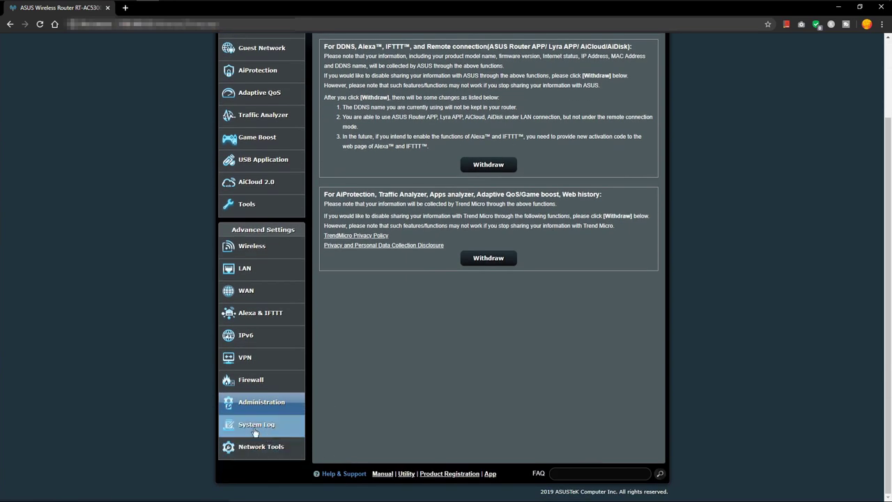
pyautogui.click(287, 425)
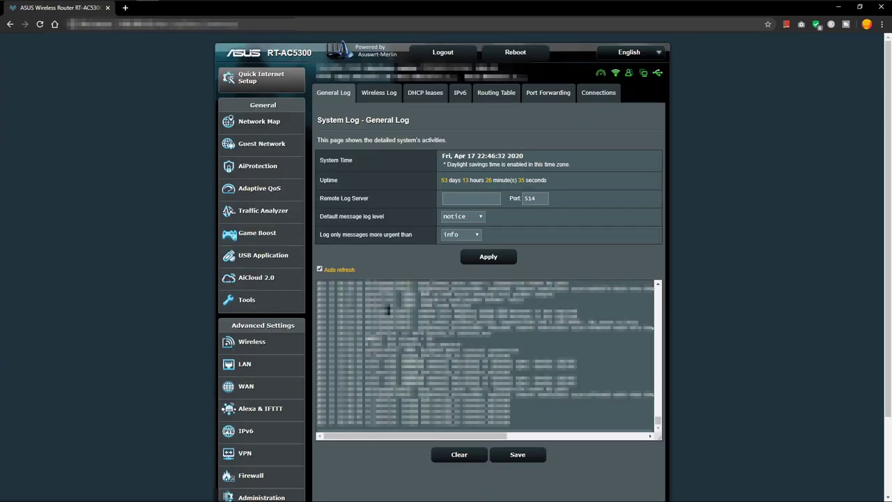
pyautogui.scroll(-2, 341, 361)
pyautogui.scroll(2, 342, 363)
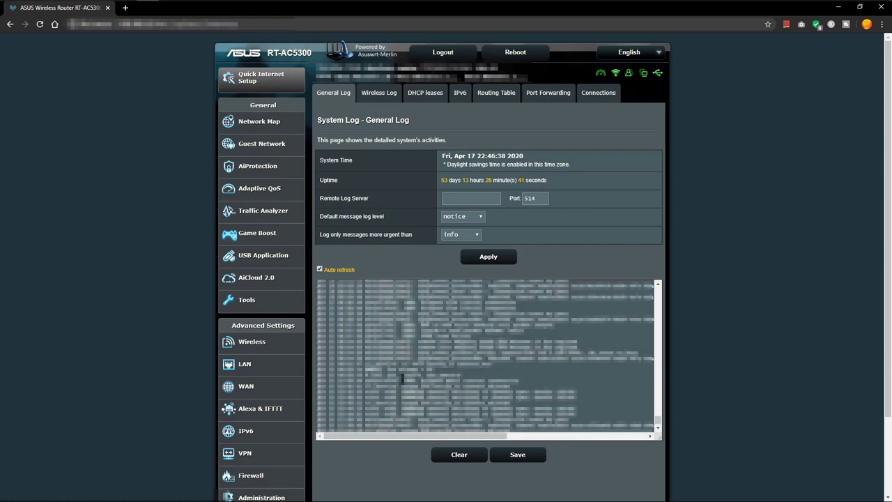
pyautogui.scroll(-2, 402, 377)
pyautogui.scroll(2, 402, 375)
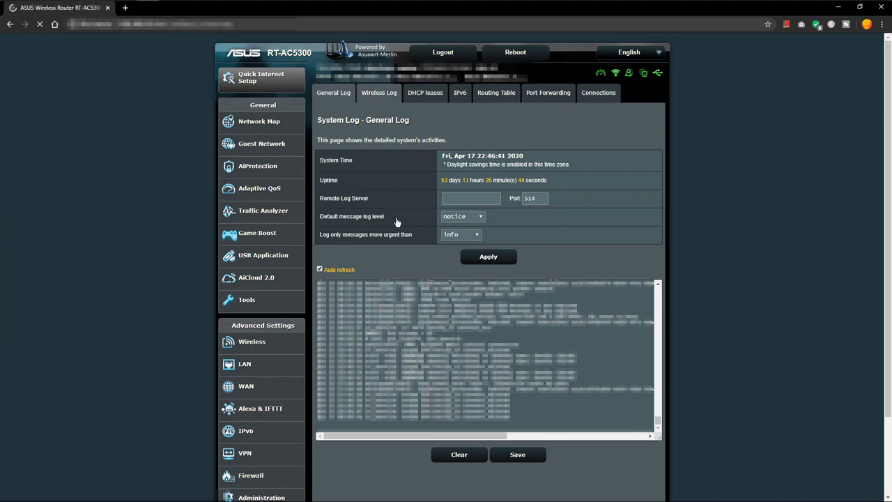
# Review the connected clients in the Wireless Log and the devices listed under DHCP leases
pyautogui.scroll(-2, 396, 278)
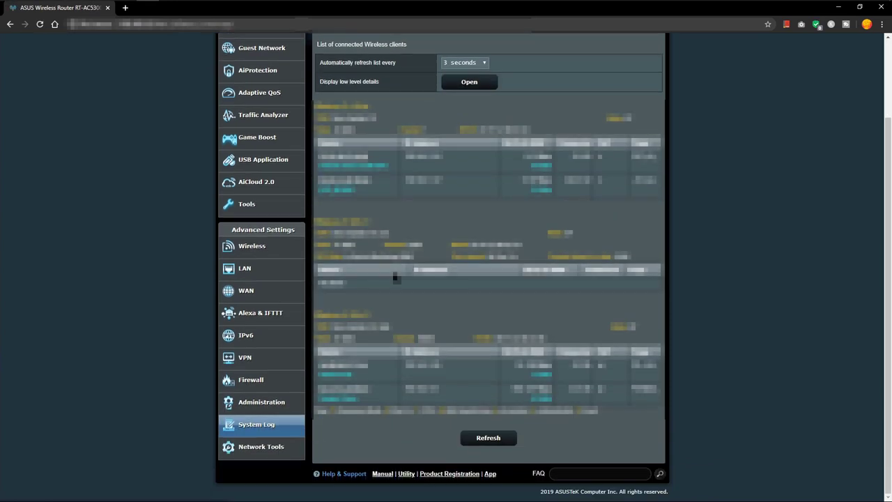
pyautogui.scroll(2, 401, 272)
pyautogui.click(421, 98)
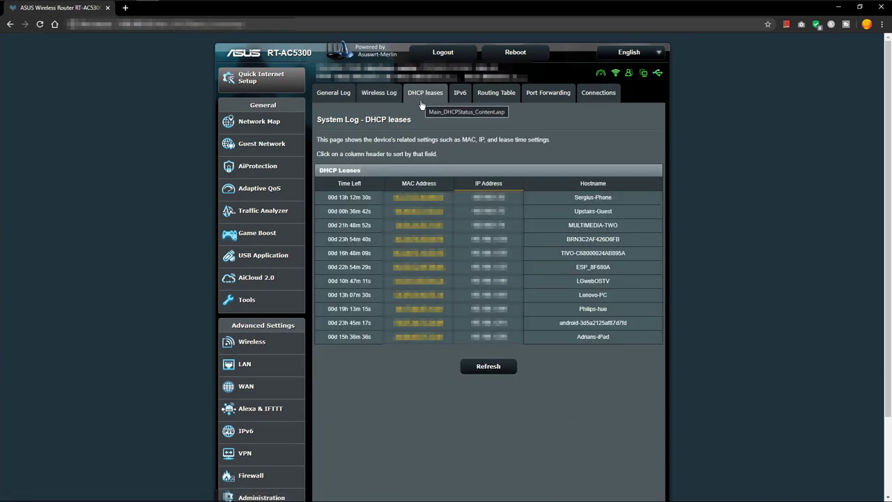
pyautogui.moveTo(337, 199); pyautogui.dragTo(414, 291)
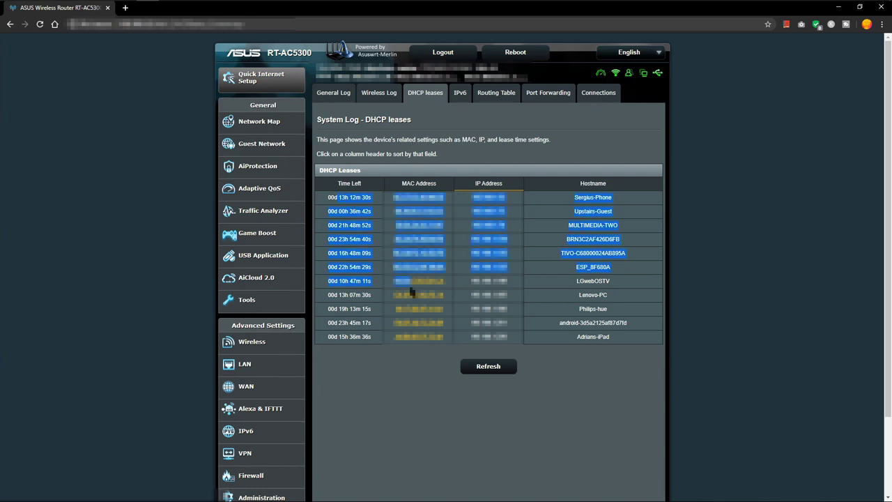
pyautogui.click(371, 292)
# Check the System Log's IPv6 page and its IPv4 and IPv6 routing tables
pyautogui.click(464, 99)
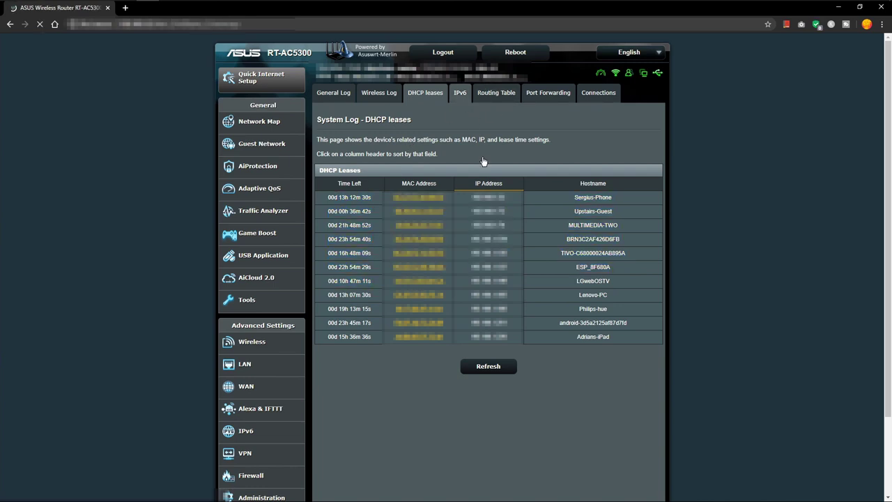
pyautogui.click(504, 99)
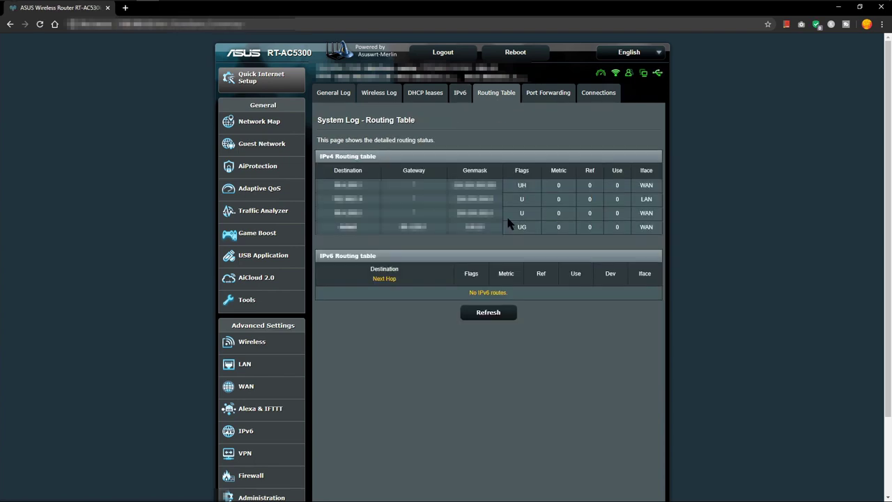
pyautogui.moveTo(582, 216); pyautogui.dragTo(414, 185)
pyautogui.click(470, 109)
# Review the Port Forwarding log and the list of active connections in the System Log
pyautogui.click(541, 96)
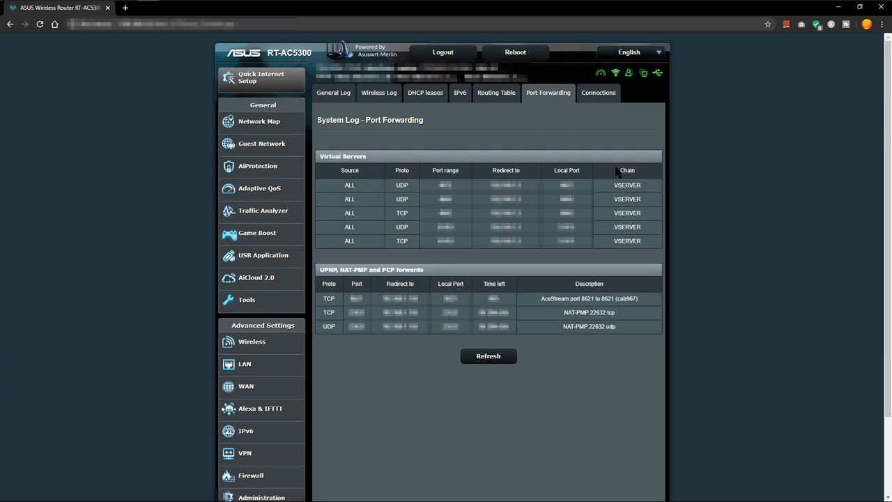
pyautogui.click(607, 99)
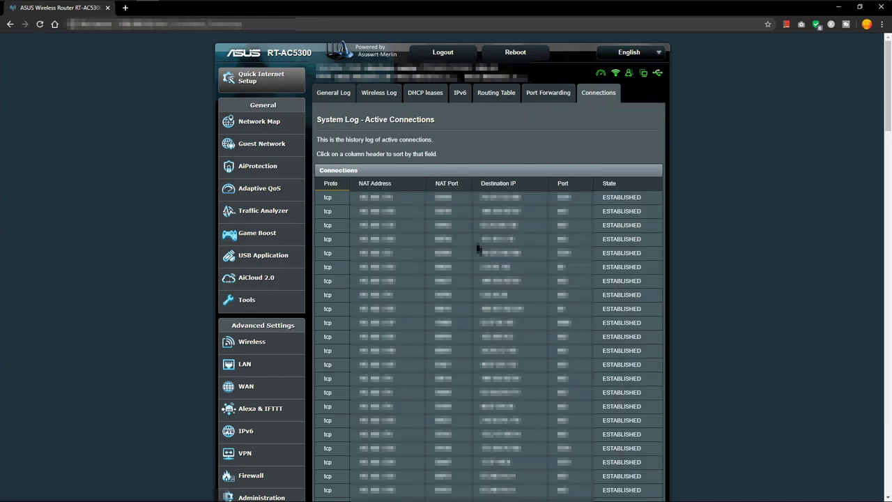
pyautogui.scroll(-3, 479, 245)
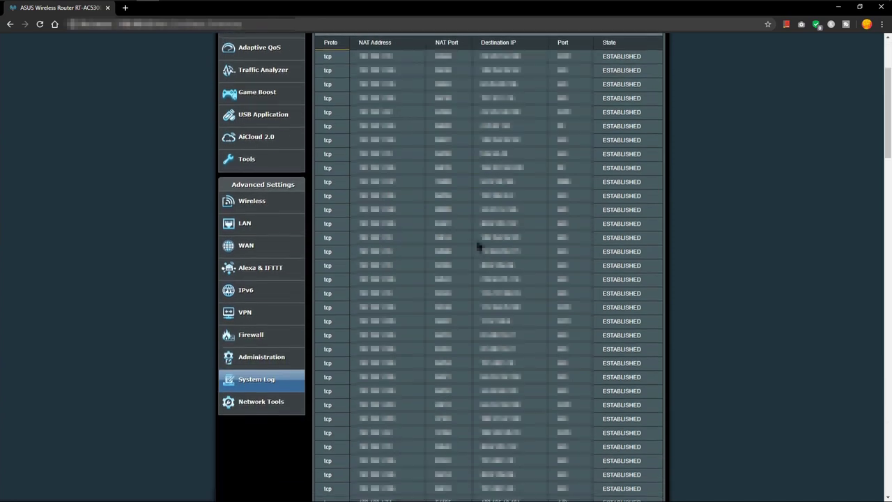
pyautogui.scroll(3, 480, 243)
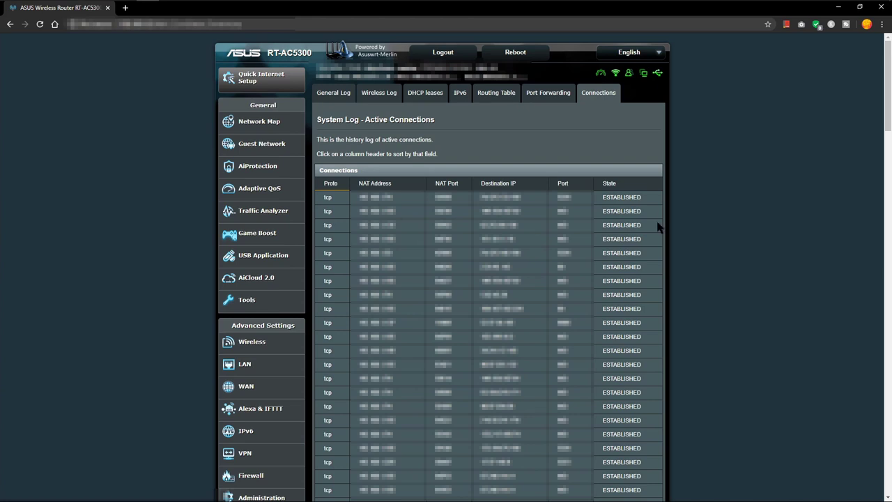
# Look through the entries of the System Log's active connections table
pyautogui.scroll(-2, 470, 241)
pyautogui.scroll(-4, 636, 212)
pyautogui.scroll(5, 632, 213)
pyautogui.scroll(-3, 633, 212)
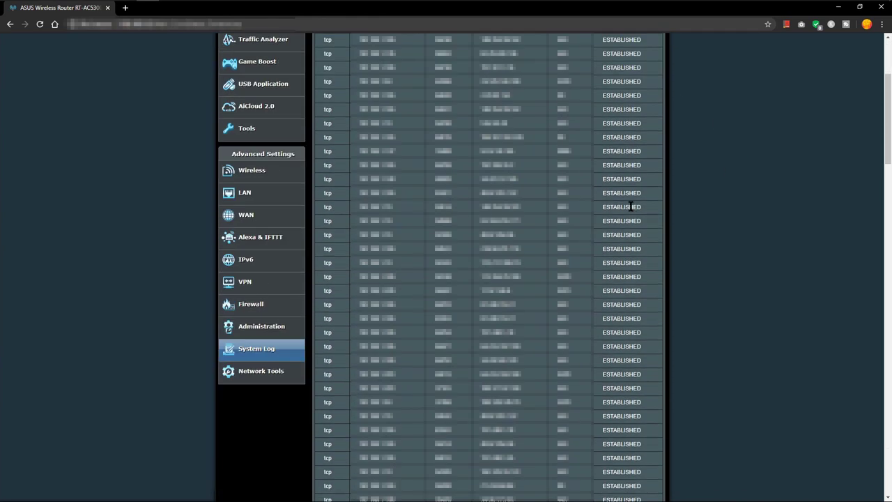
pyautogui.scroll(3, 601, 199)
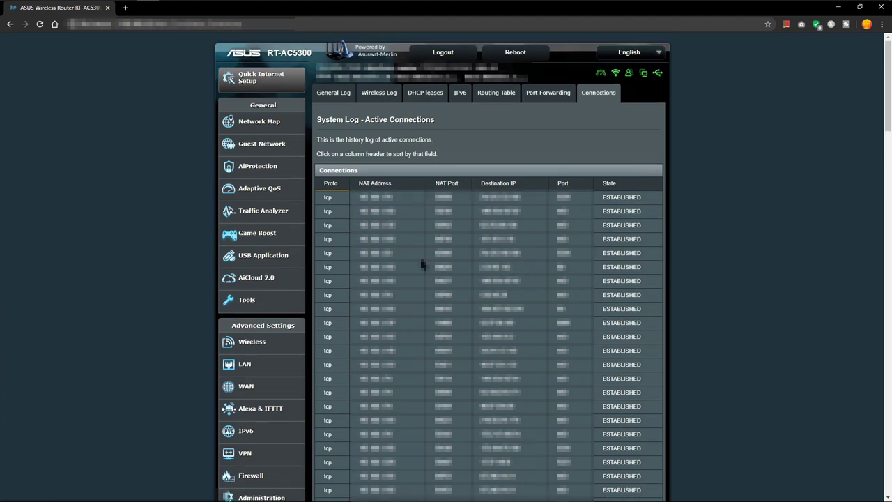
pyautogui.scroll(-8, 423, 263)
pyautogui.scroll(2, 334, 124)
pyautogui.click(272, 192)
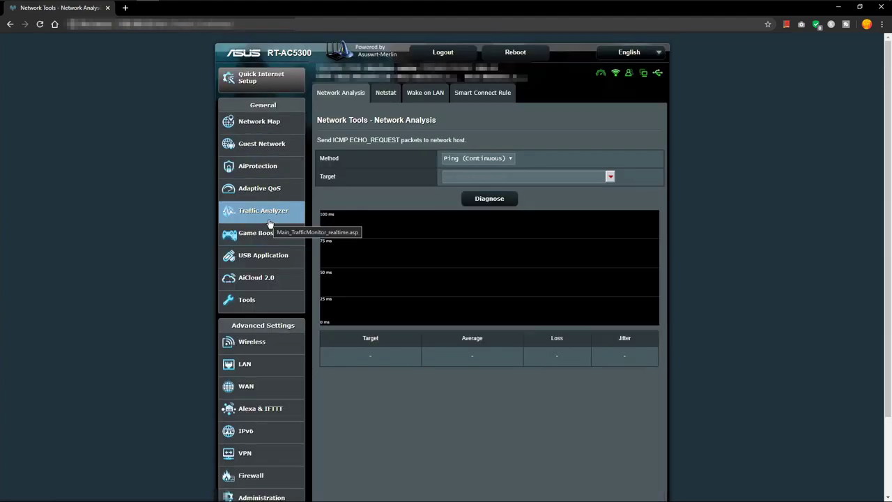
pyautogui.click(490, 160)
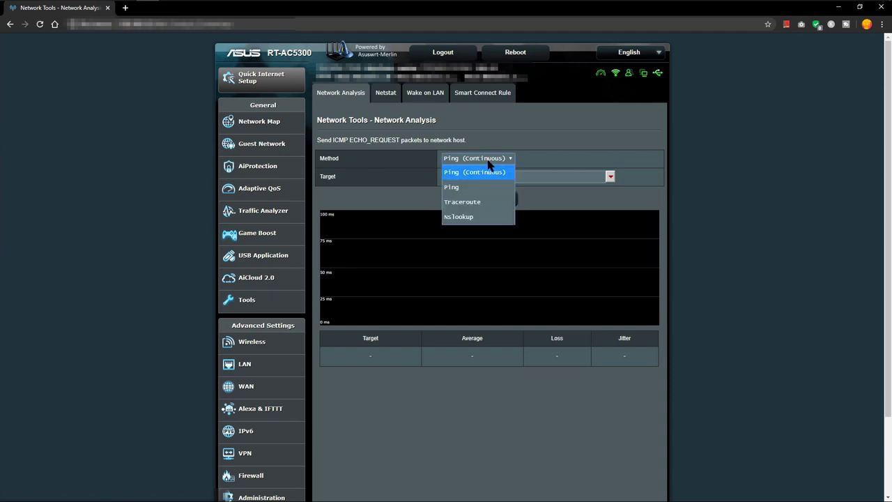
pyautogui.click(450, 186)
pyautogui.click(586, 180)
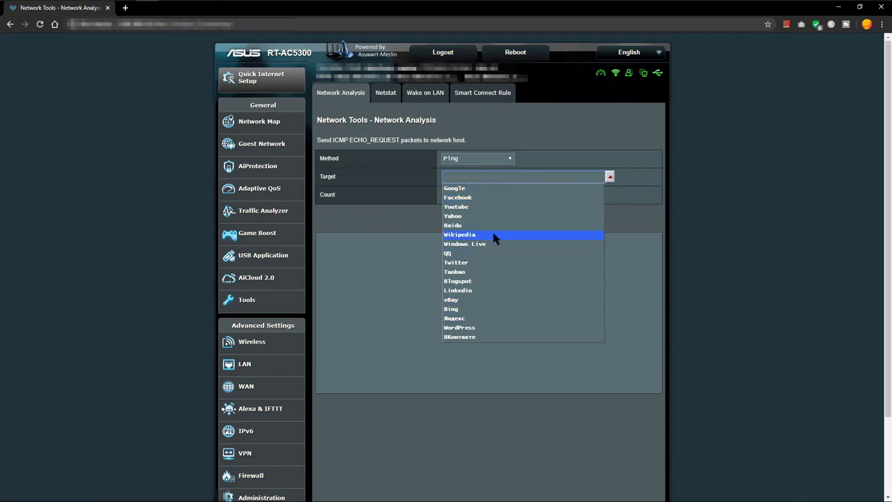
pyautogui.click(466, 188)
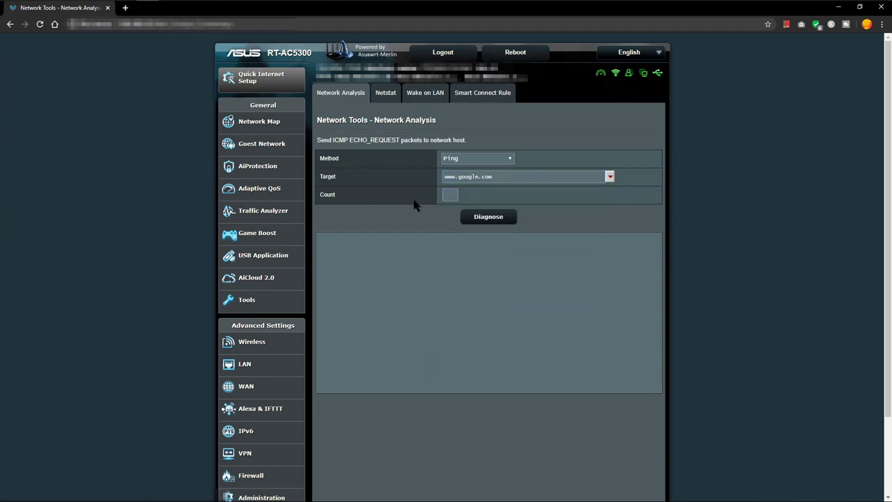
pyautogui.click(446, 194)
pyautogui.write('1')
pyautogui.click(483, 218)
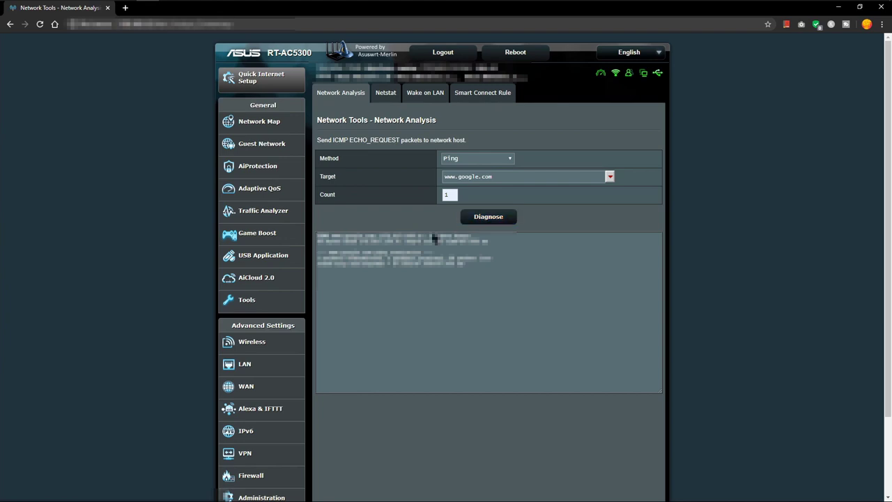
pyautogui.moveTo(511, 175); pyautogui.dragTo(420, 178)
pyautogui.press('BackSpace')
pyautogui.write('12547')
# Review the Netstat page of the Network Tools, including its method choices and socket display options
pyautogui.click(386, 93)
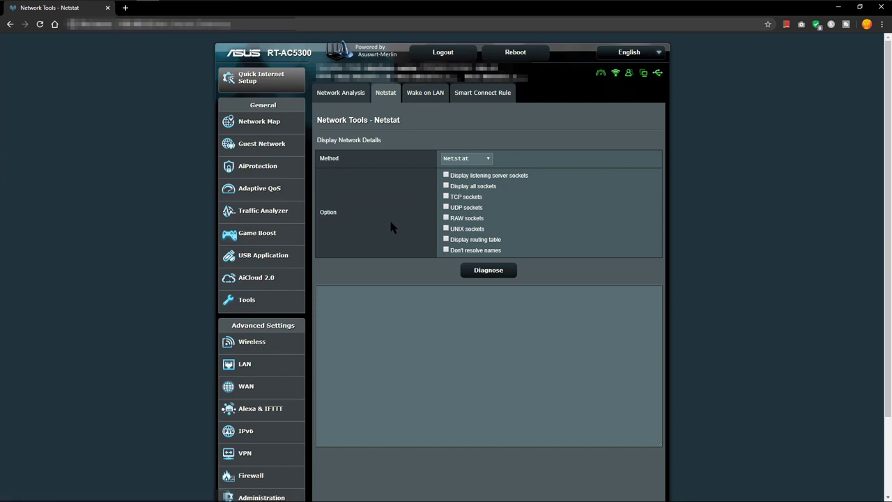
pyautogui.click(467, 160)
pyautogui.click(323, 169)
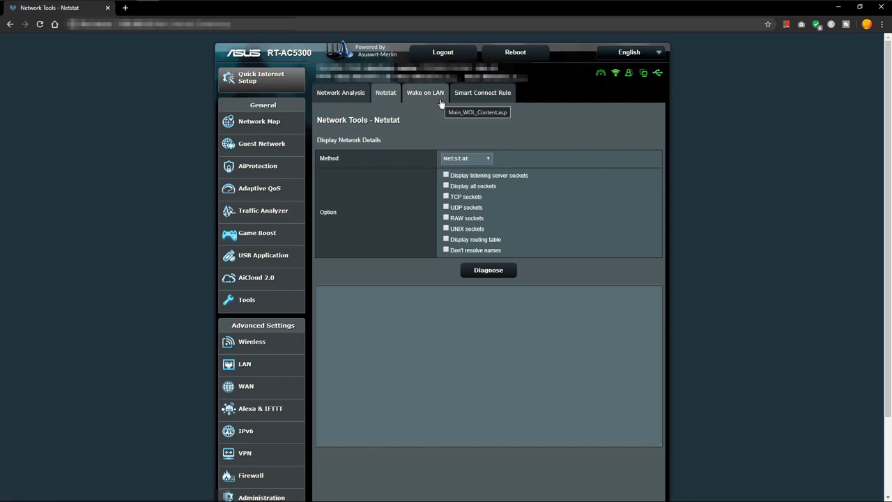
pyautogui.scroll(-2, 567, 233)
pyautogui.scroll(2, 376, 118)
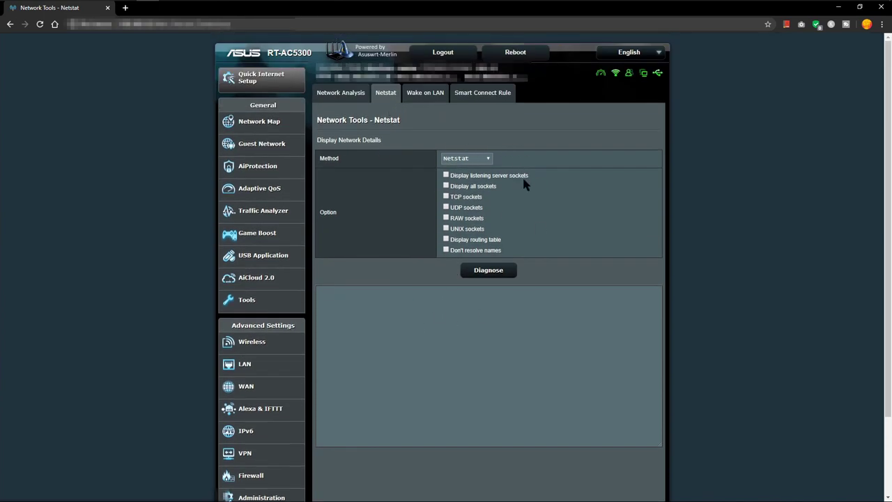
# Review the Wake on LAN page and the Smart Connect Rule settings from steering triggers to bounce detection
pyautogui.click(416, 99)
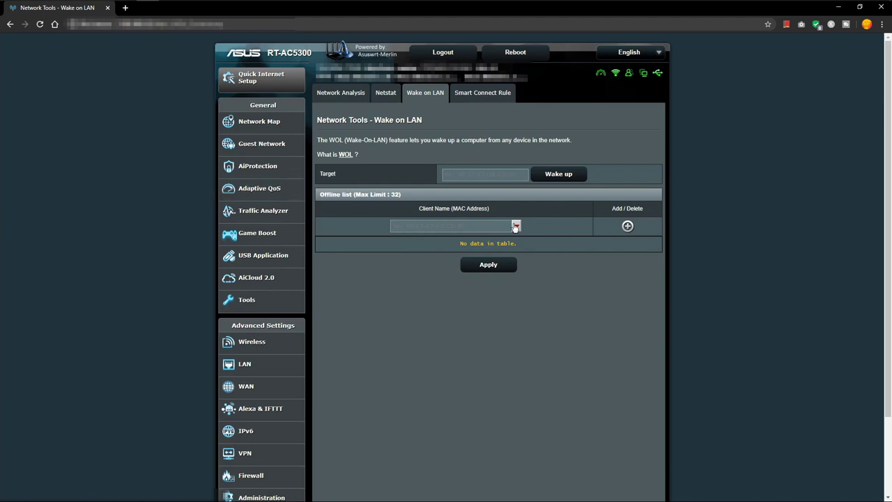
pyautogui.click(481, 96)
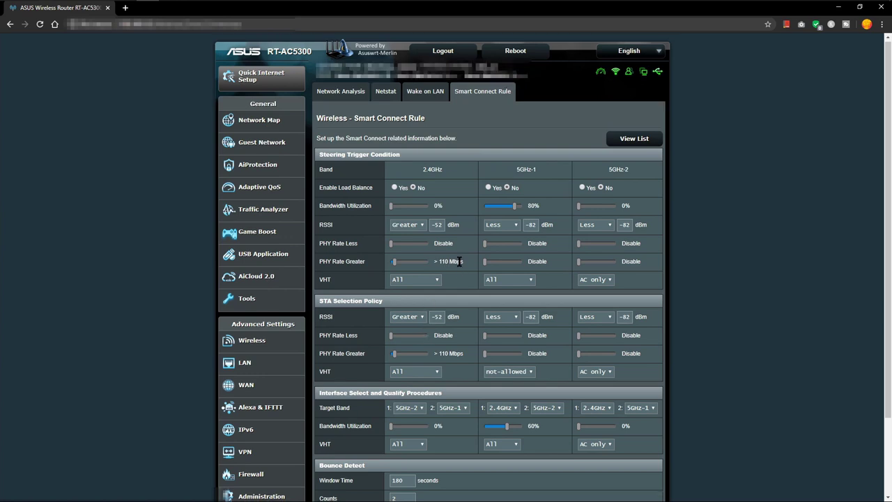
pyautogui.scroll(-1, 460, 272)
pyautogui.scroll(1, 459, 267)
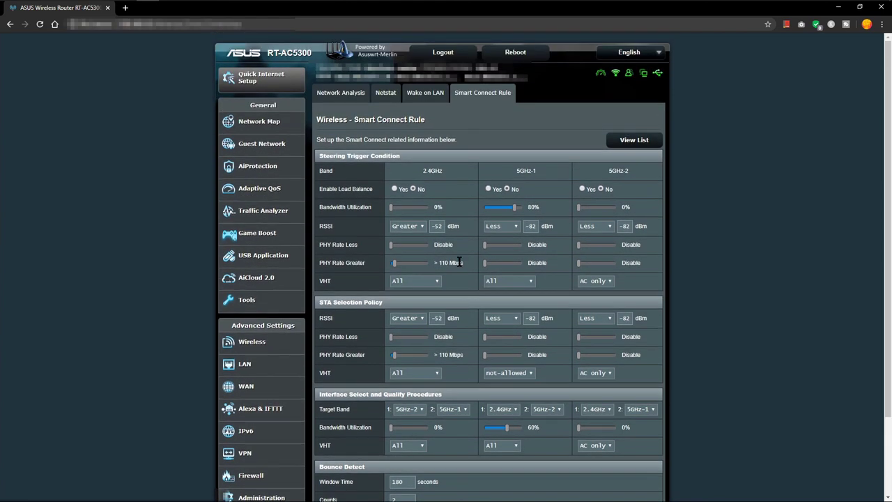
pyautogui.scroll(-3, 459, 262)
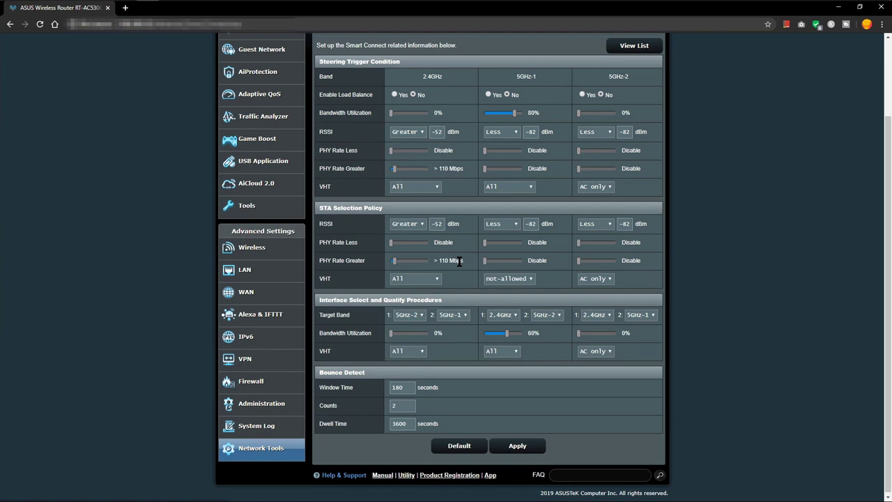
pyautogui.scroll(3, 459, 262)
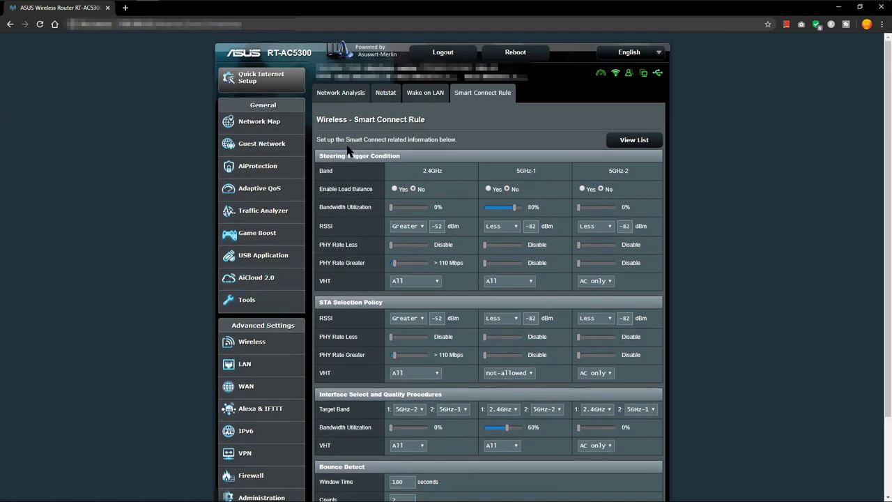
# Check the Network Map overview and the Guest Network setup for the 2.4GHz, 5GHz-1 and 5GHz-2 bands
pyautogui.click(270, 129)
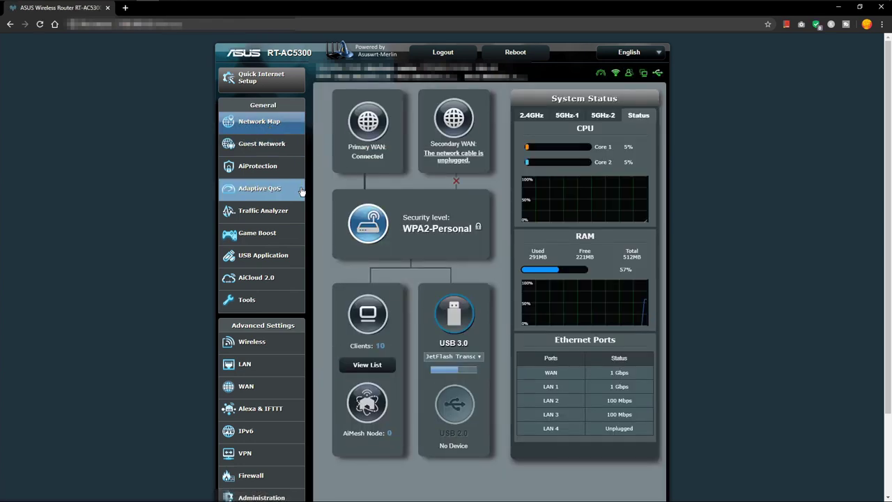
pyautogui.click(282, 145)
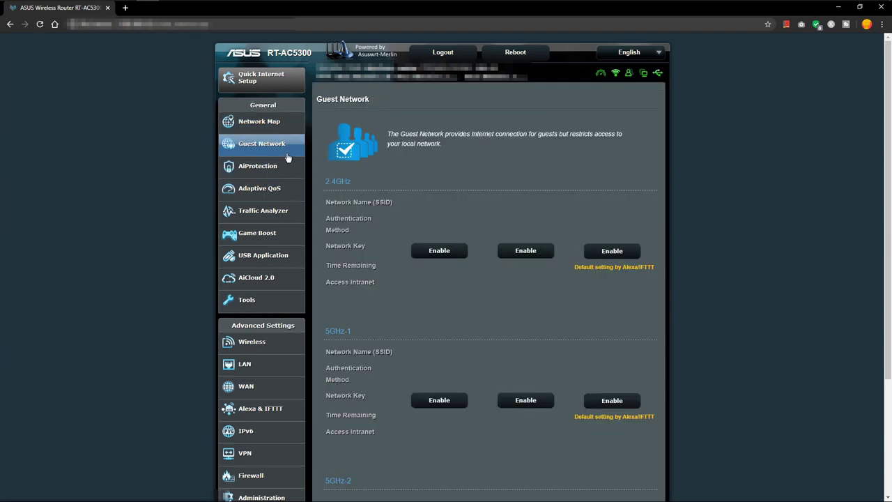
pyautogui.scroll(-3, 426, 363)
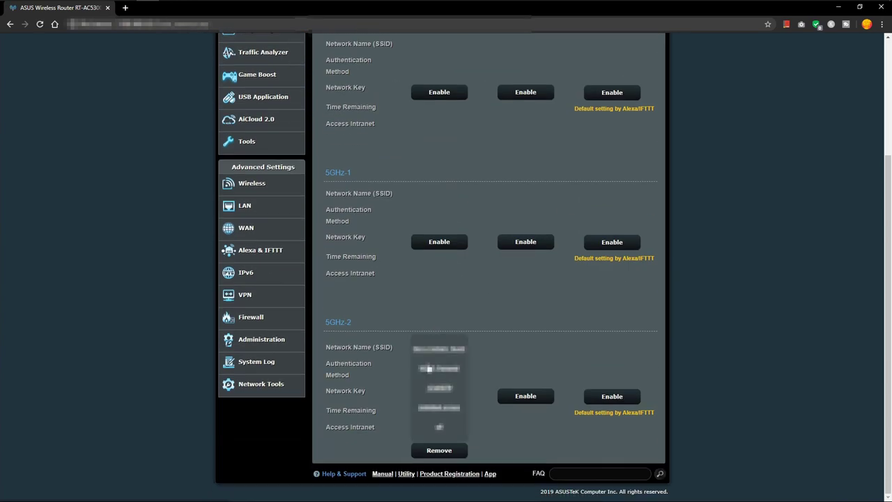
pyautogui.scroll(3, 365, 339)
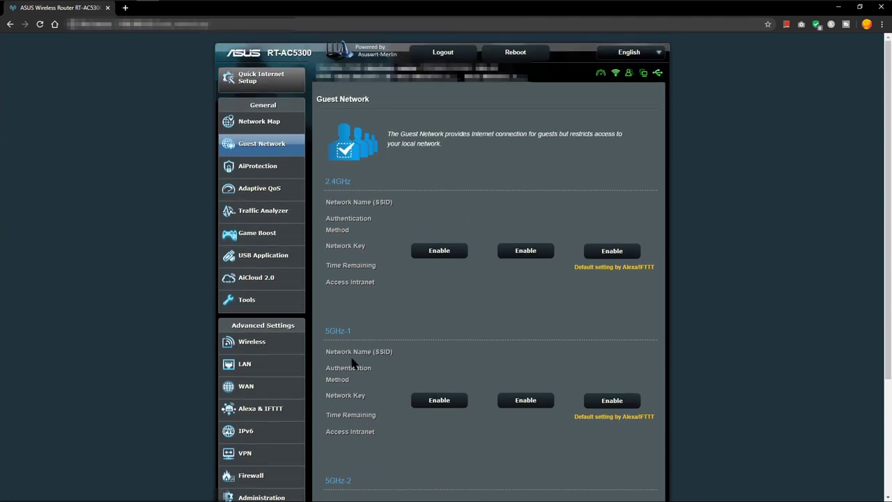
pyautogui.scroll(-1, 410, 344)
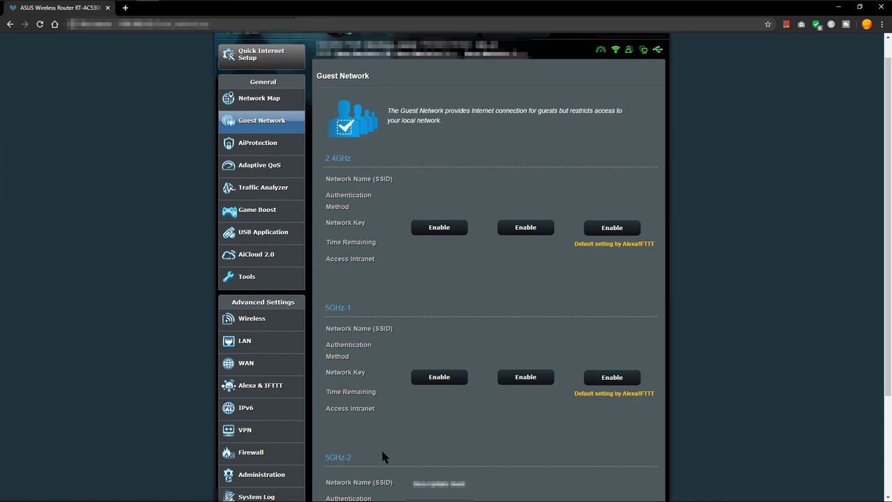
pyautogui.scroll(-1, 354, 438)
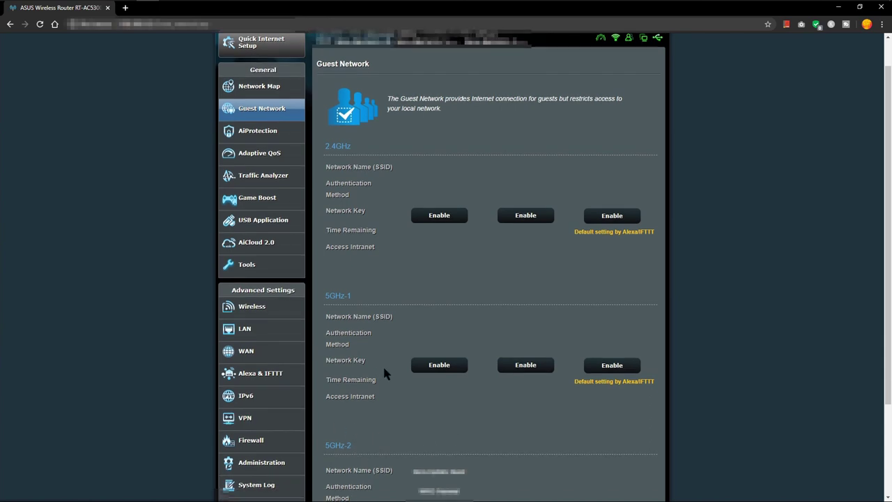
# Show the general wireless settings for the 5GHz-2 band and dismiss the browser's offer to save the password
pyautogui.click(254, 308)
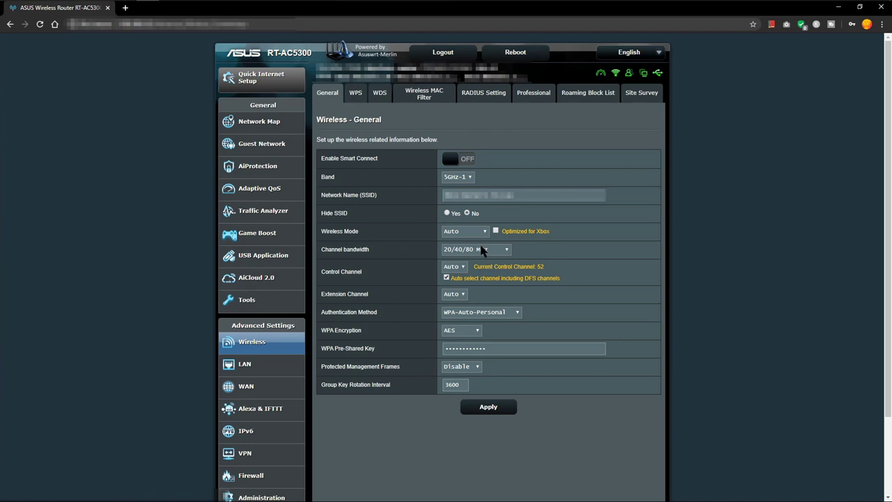
pyautogui.click(463, 177)
pyautogui.click(463, 221)
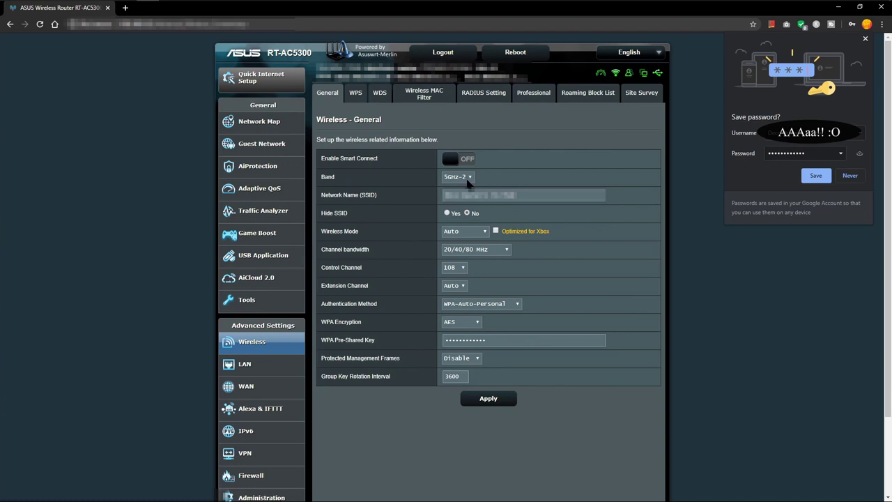
pyautogui.click(866, 39)
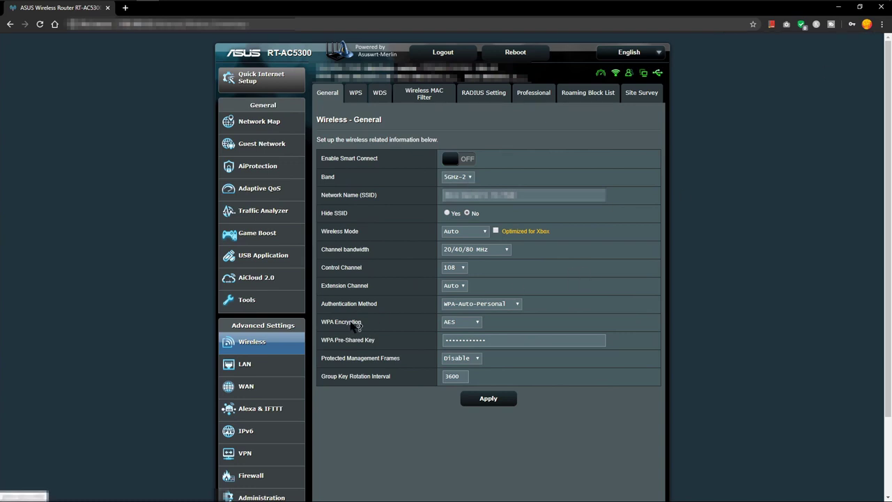
# Check the Control Channel and Wireless Mode choices for the 5GHz-2 band without changing them
pyautogui.click(463, 268)
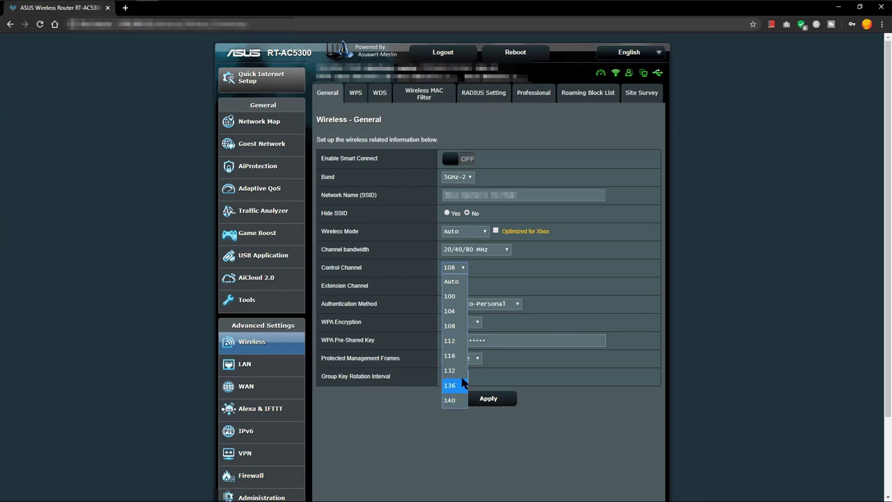
pyautogui.click(413, 318)
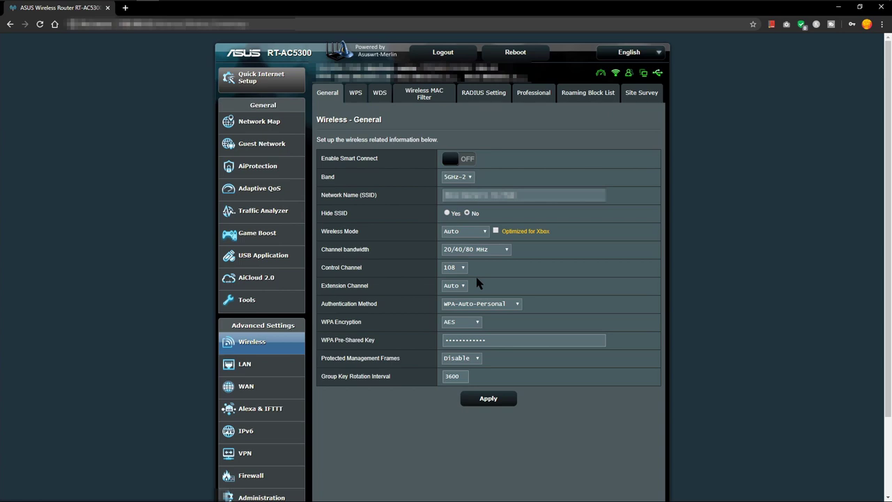
pyautogui.click(463, 269)
pyautogui.click(409, 343)
pyautogui.click(469, 232)
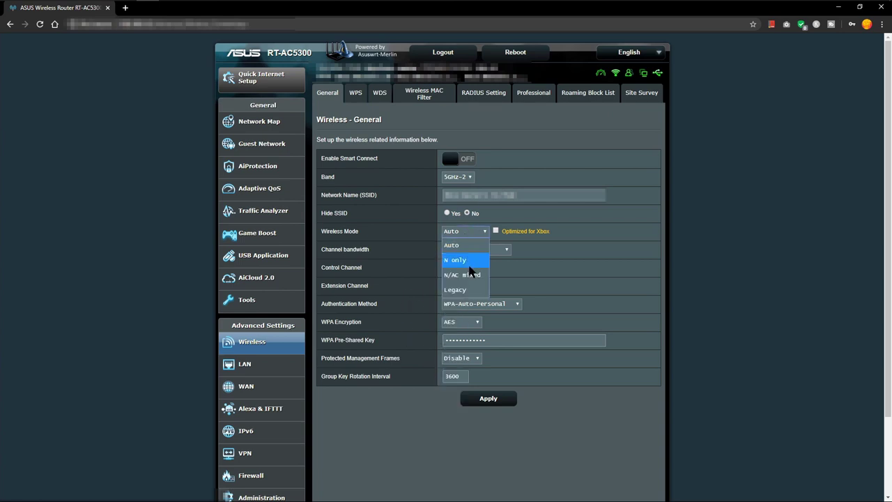
pyautogui.click(467, 218)
# Switch the wireless settings view to the 5GHz-1 band, dismiss the password offer, and check its control channel choices
pyautogui.click(466, 178)
pyautogui.click(467, 205)
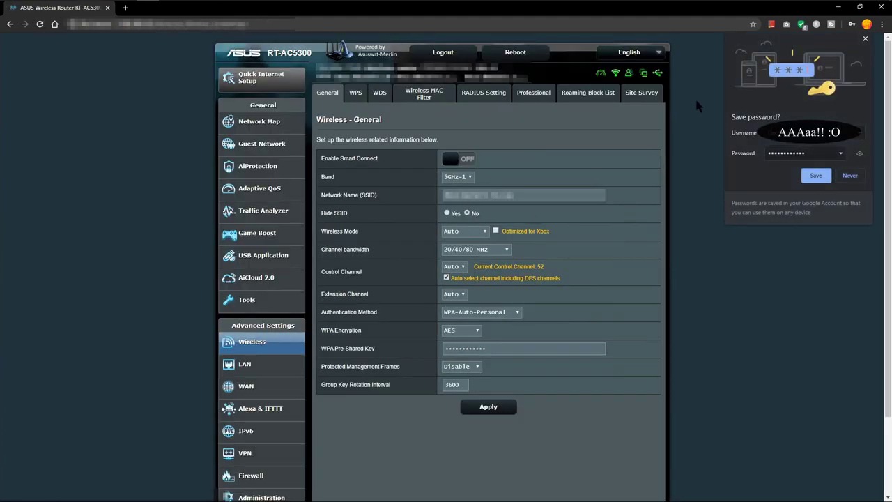
pyautogui.click(866, 39)
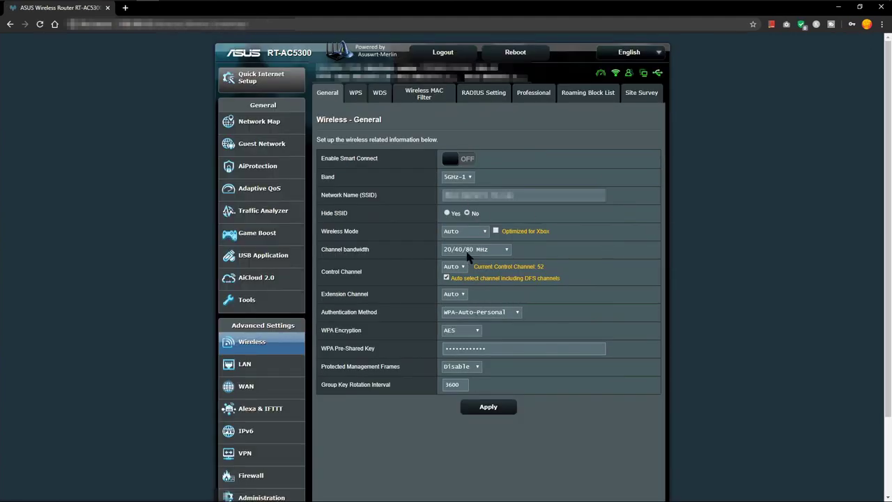
pyautogui.click(459, 298)
pyautogui.click(464, 272)
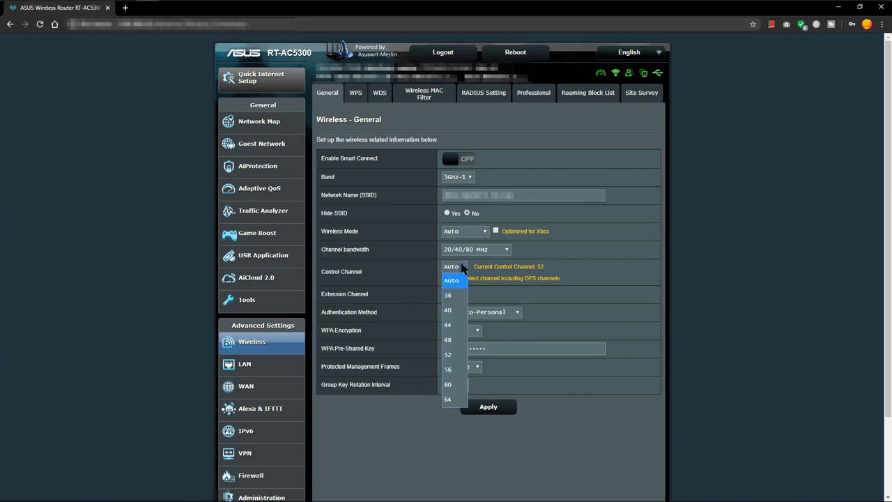
pyautogui.click(374, 297)
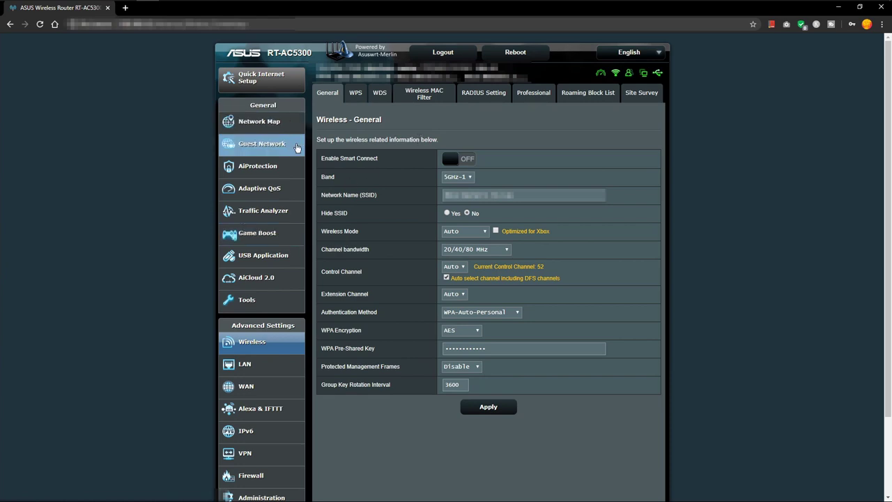
# Open AiProtection's Network Protection and examine the security events and protected-event details under Malicious Sites Blocking
pyautogui.click(277, 173)
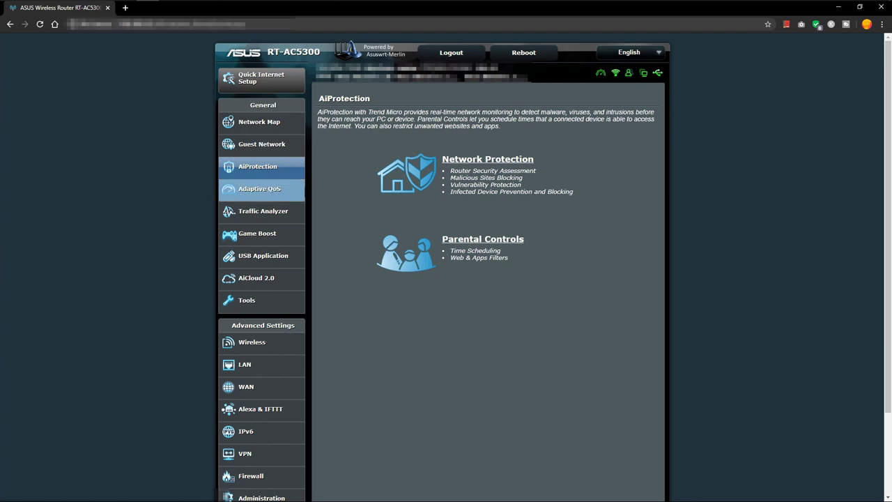
pyautogui.click(499, 158)
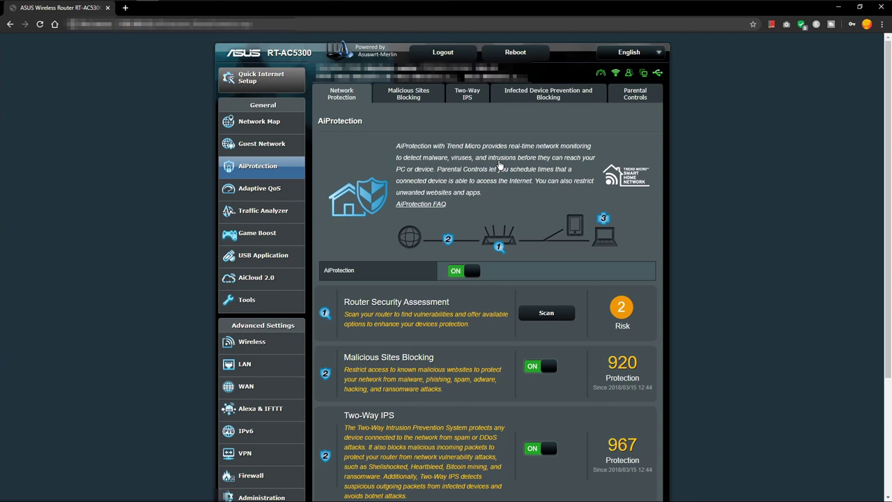
pyautogui.click(398, 94)
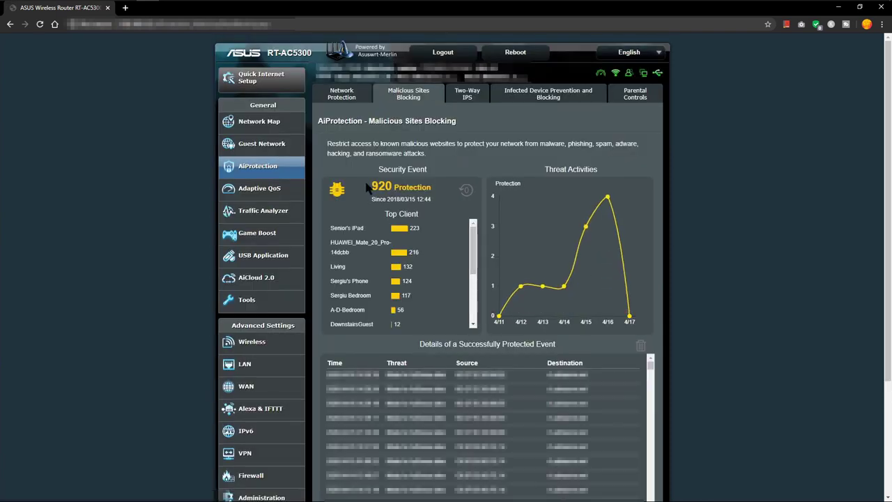
pyautogui.moveTo(367, 187); pyautogui.dragTo(479, 229)
pyautogui.click(431, 186)
pyautogui.moveTo(417, 200); pyautogui.dragTo(363, 197)
pyautogui.click(419, 169)
pyautogui.scroll(-2, 496, 318)
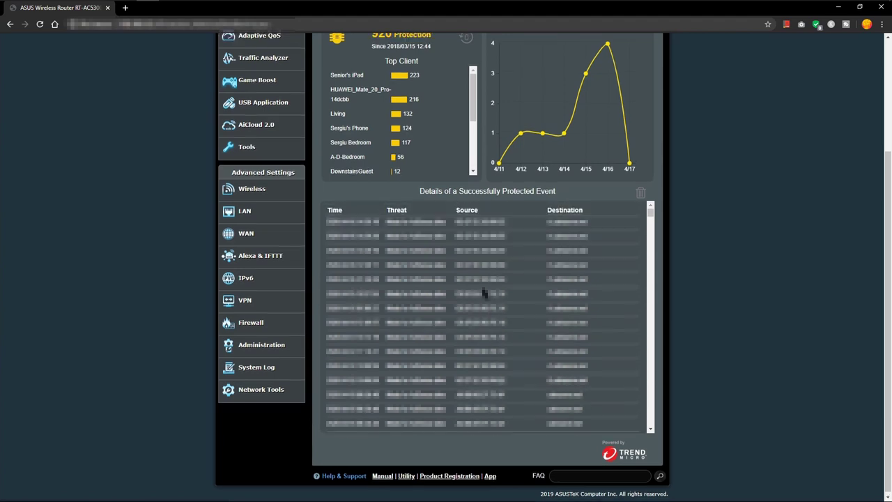
# Look through the table of successfully protected events for Malicious Sites Blocking
pyautogui.scroll(2, 484, 293)
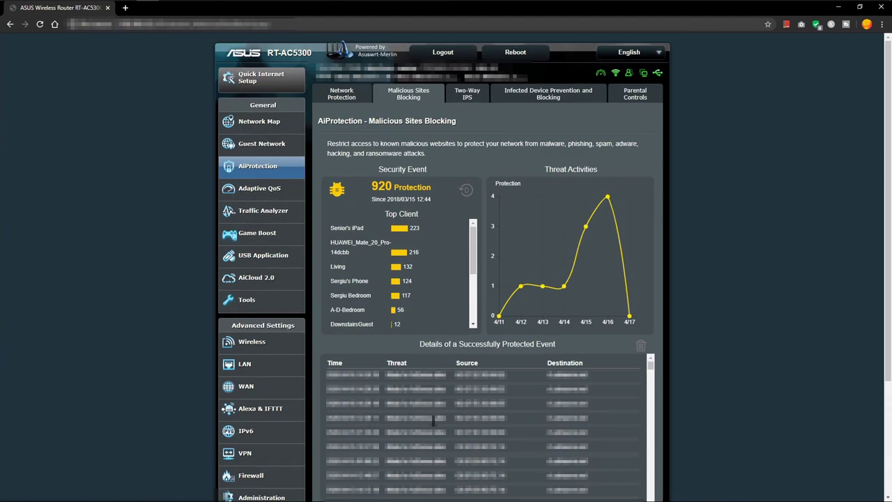
pyautogui.scroll(-2, 433, 416)
pyautogui.scroll(2, 433, 417)
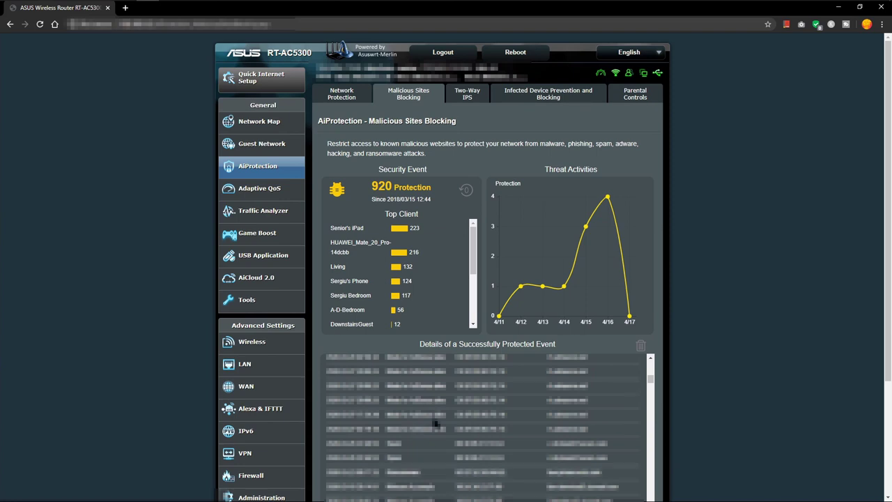
pyautogui.scroll(3, 430, 423)
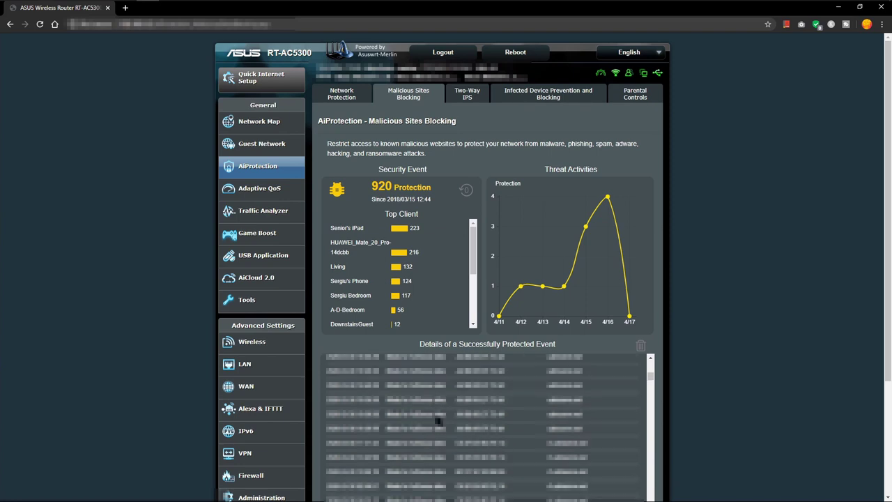
pyautogui.scroll(1, 404, 413)
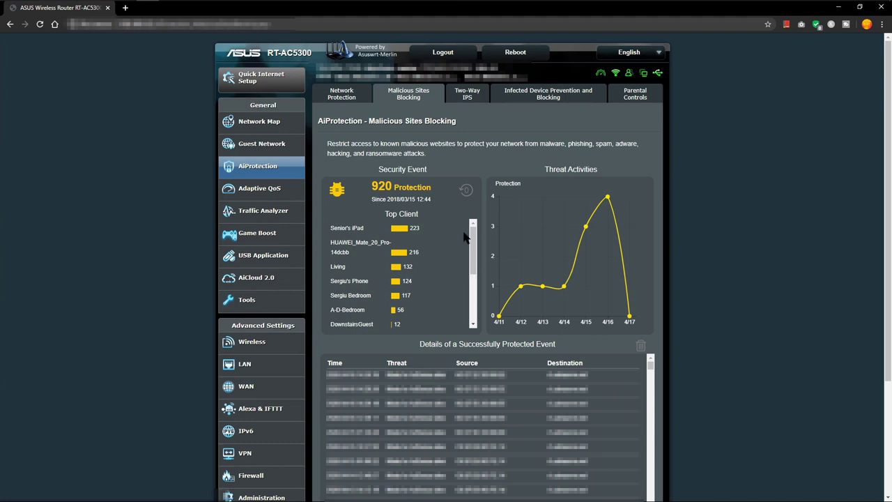
# Open AiProtection's Two-Way IPS page and look over its security events, severity levels and event details
pyautogui.click(469, 97)
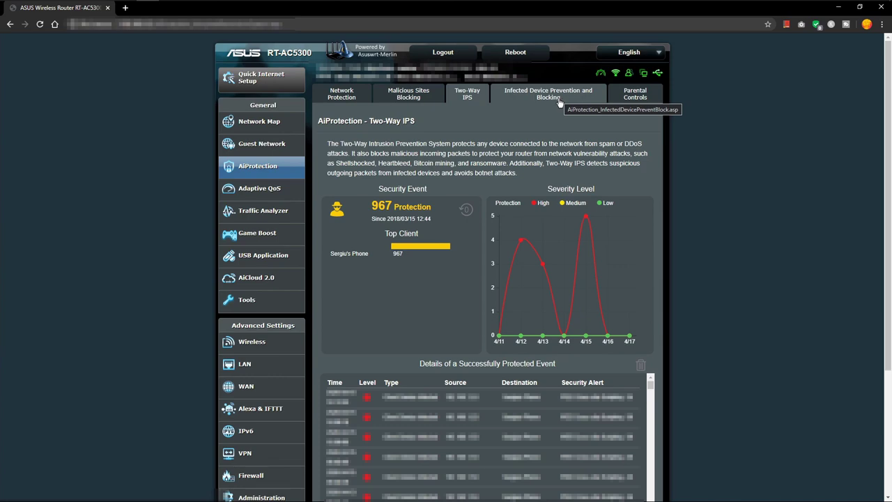
pyautogui.scroll(-3, 514, 333)
pyautogui.scroll(3, 514, 334)
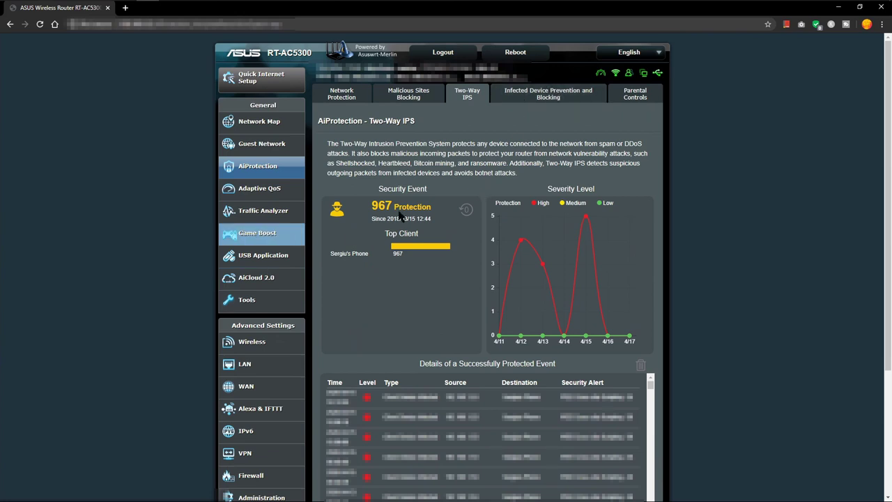
# View AiProtection's Infected Device Prevention and Blocking page and the Web & Apps Filters under Parental Controls
pyautogui.click(547, 94)
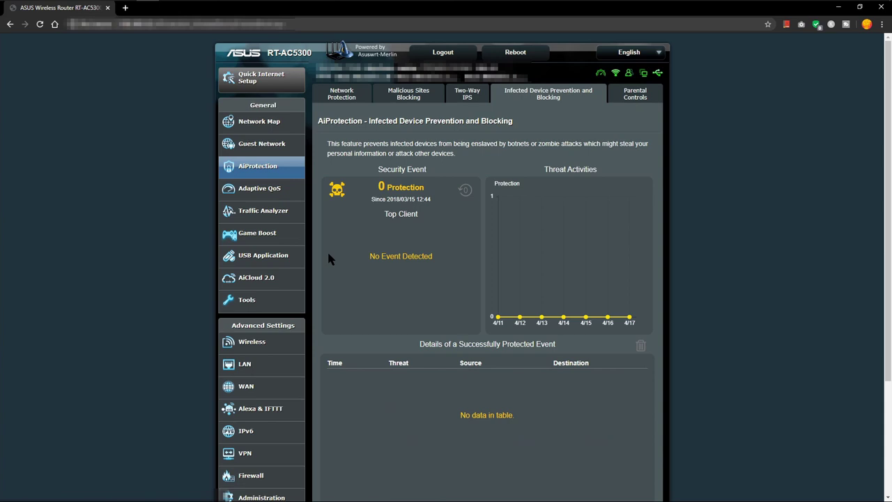
pyautogui.click(623, 102)
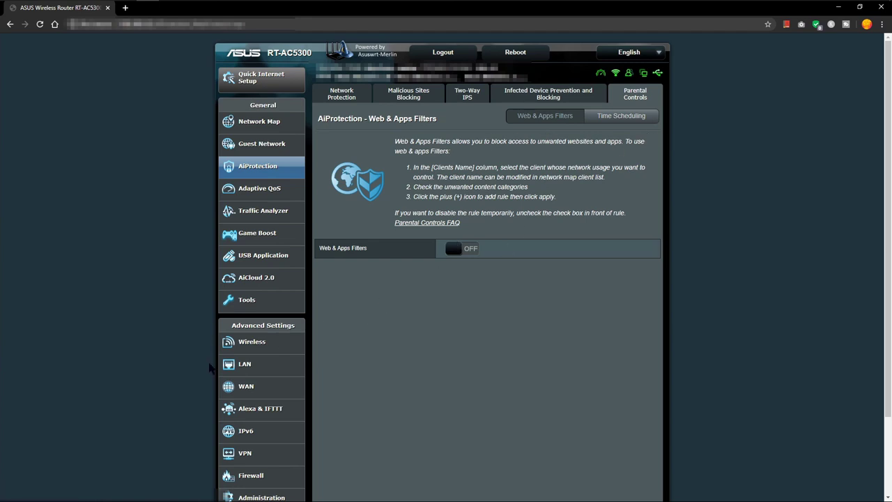
pyautogui.scroll(-1, 286, 418)
pyautogui.scroll(1, 286, 413)
# Open Adaptive QoS and view its Bandwidth Monitor and Web History pages
pyautogui.click(273, 193)
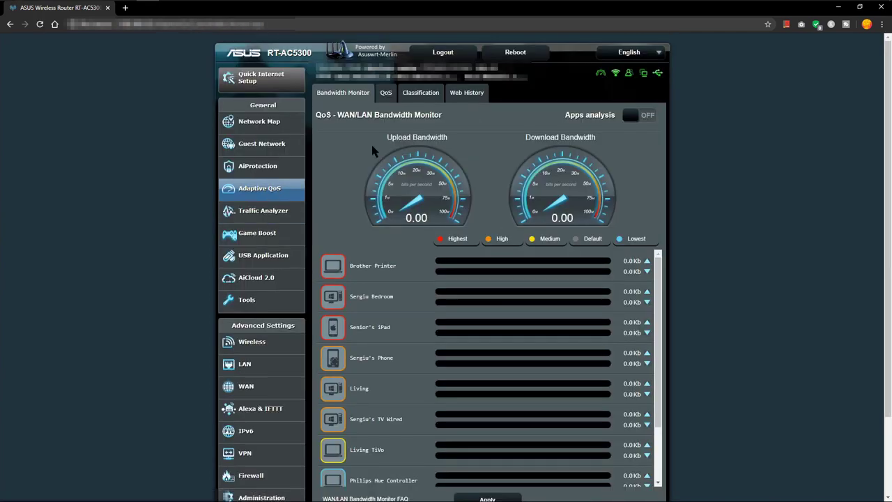
pyautogui.click(470, 102)
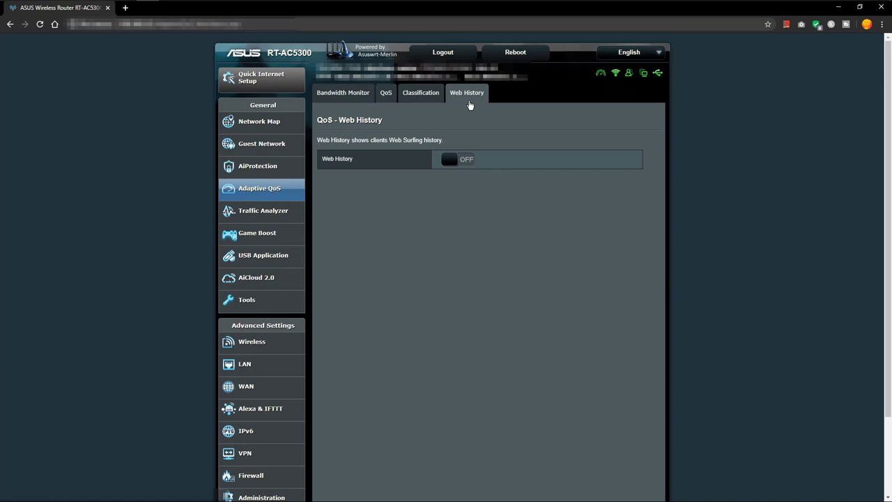
# Examine the download and upload traffic classification and the tracked connections in Adaptive QoS
pyautogui.click(410, 100)
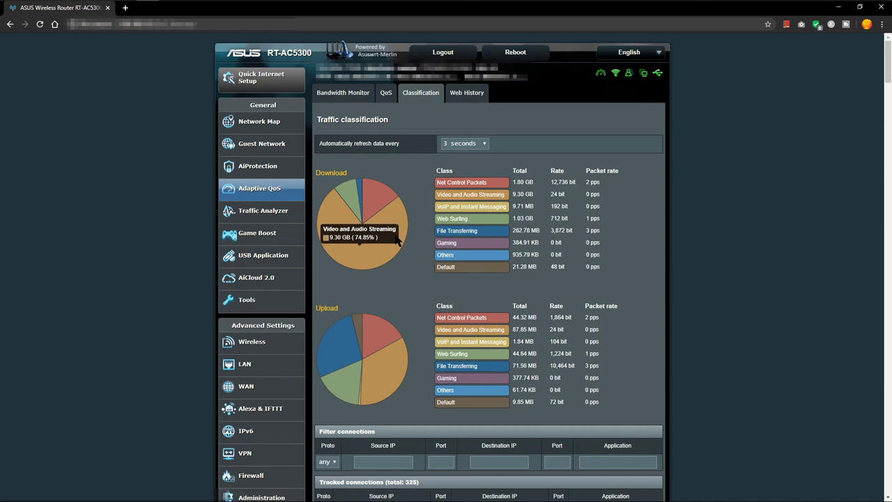
pyautogui.scroll(-1, 398, 240)
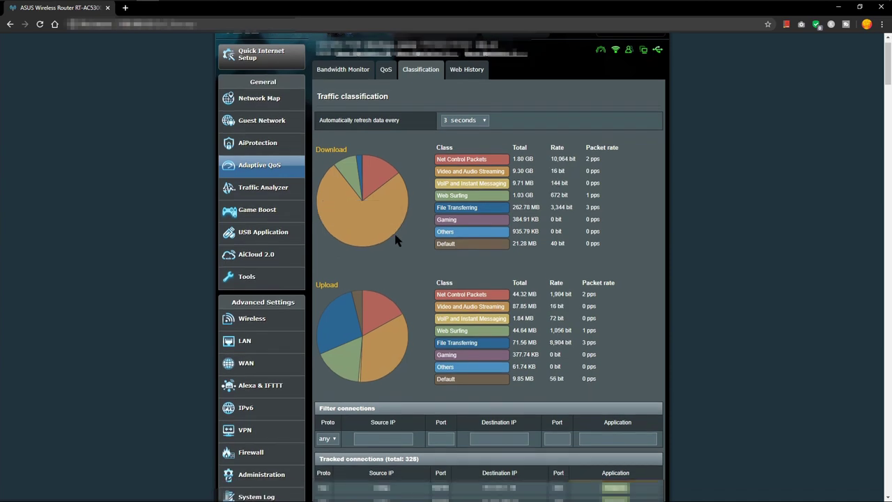
pyautogui.scroll(-5, 395, 237)
pyautogui.scroll(6, 395, 237)
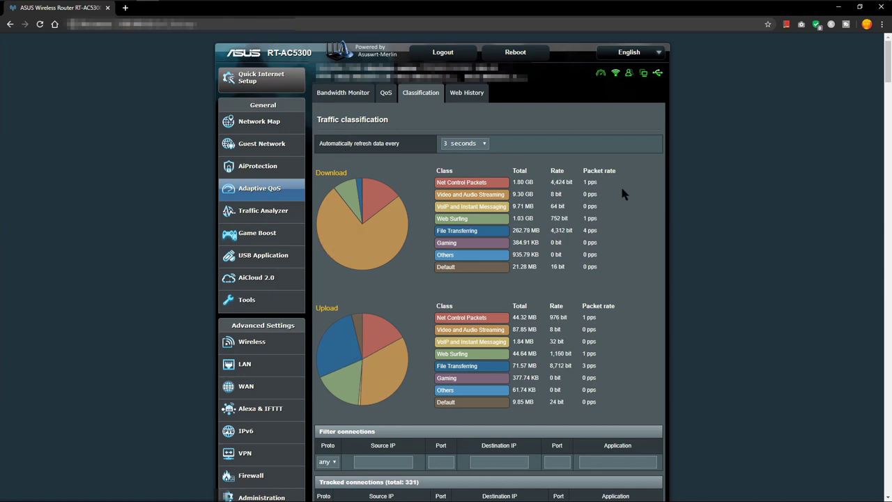
pyautogui.scroll(-2, 466, 472)
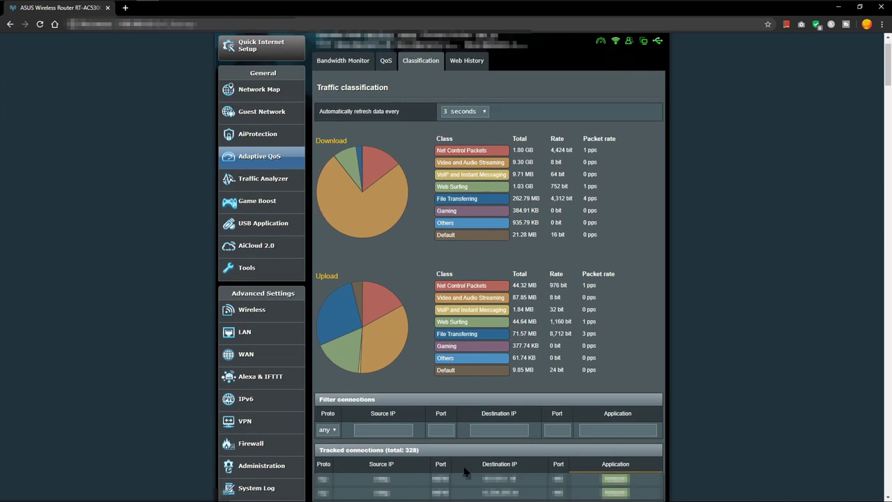
pyautogui.scroll(2, 466, 473)
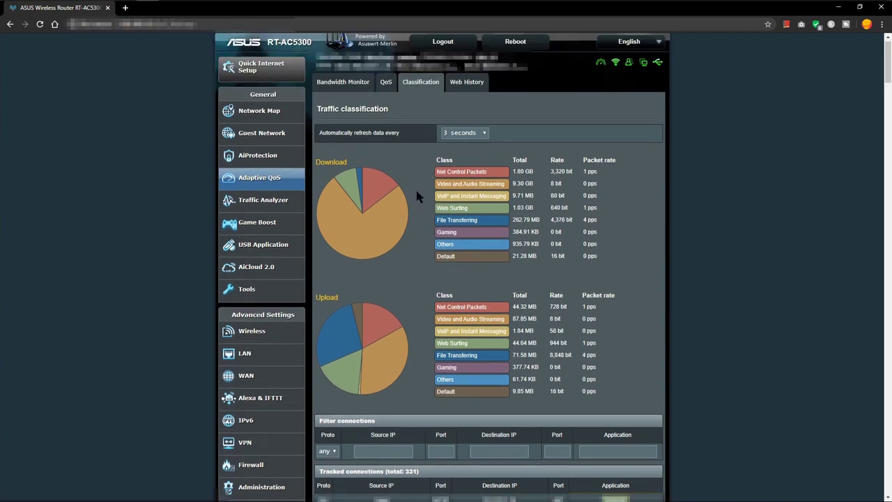
pyautogui.scroll(1, 416, 188)
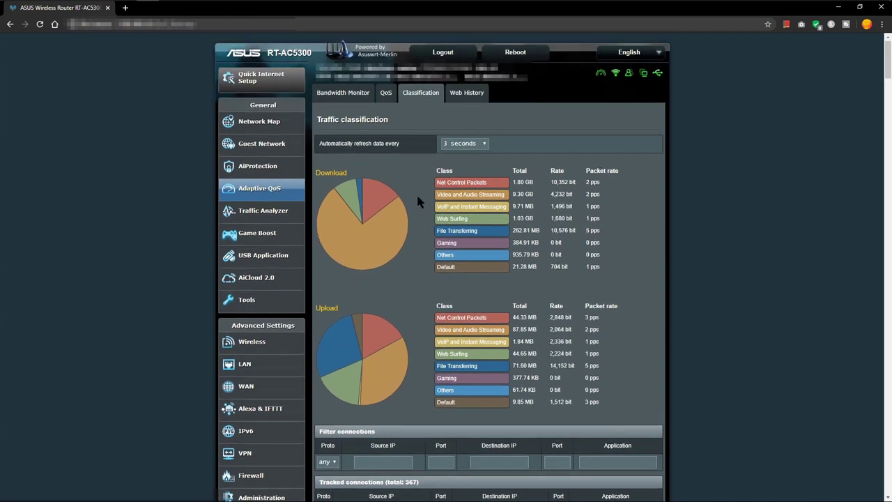
# Preview the Bandwidth Limiter QoS type and its client list without applying it, and return to the Bandwidth Monitor
pyautogui.click(390, 95)
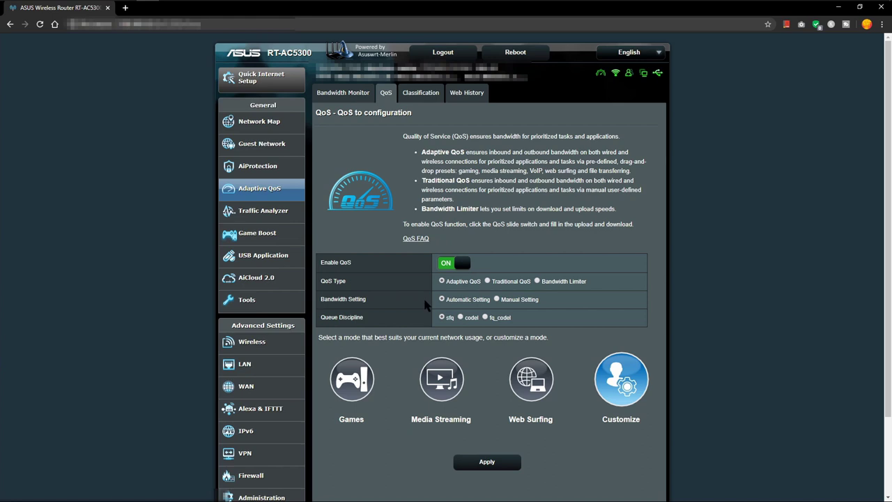
pyautogui.click(537, 281)
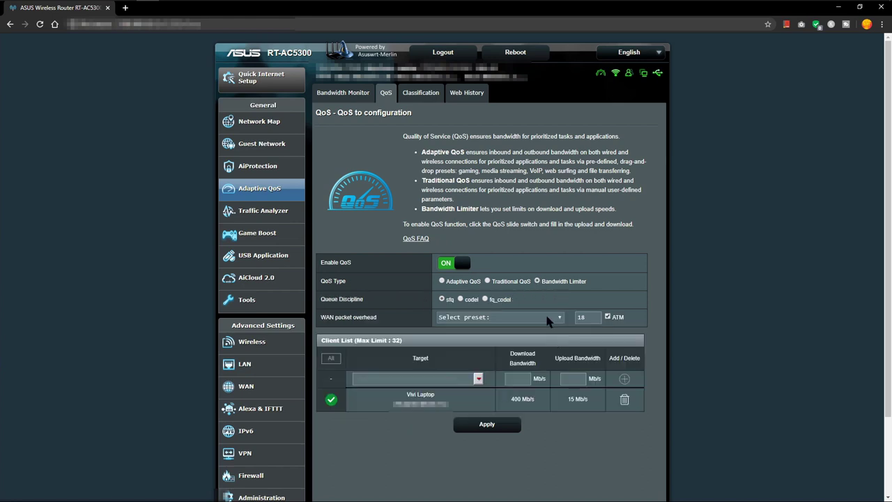
pyautogui.moveTo(514, 414); pyautogui.dragTo(411, 407)
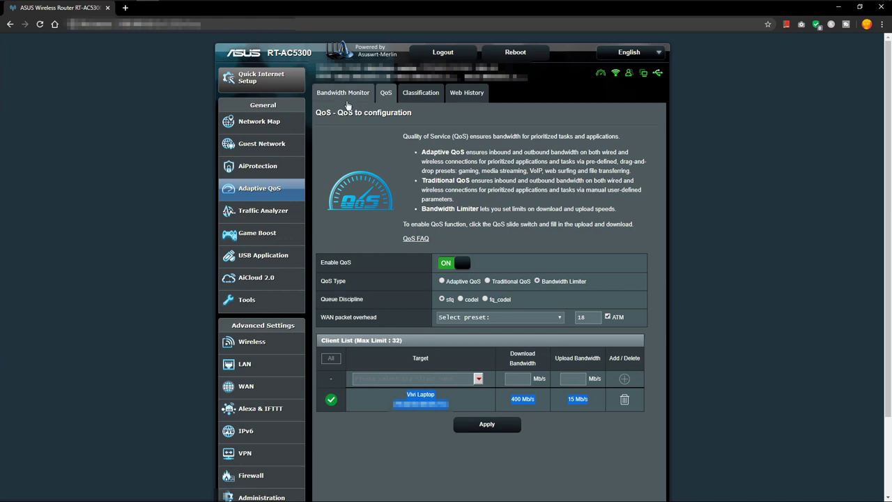
pyautogui.click(442, 281)
pyautogui.click(343, 93)
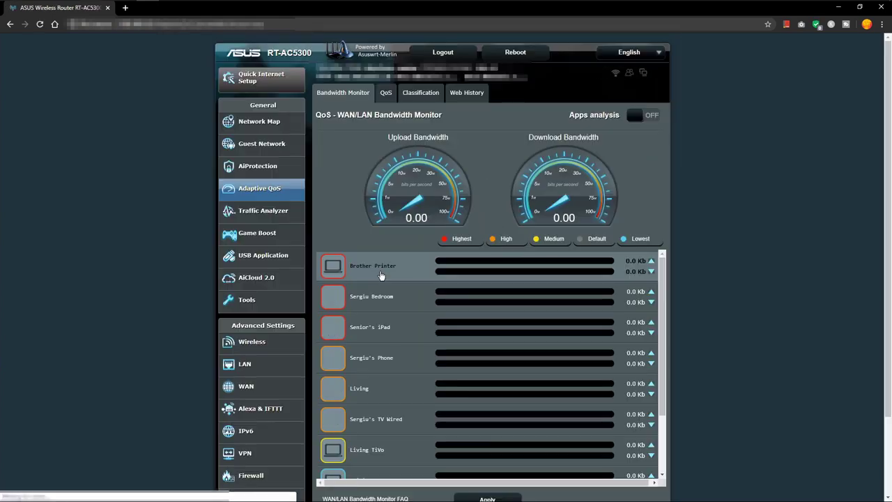
pyautogui.moveTo(382, 276)
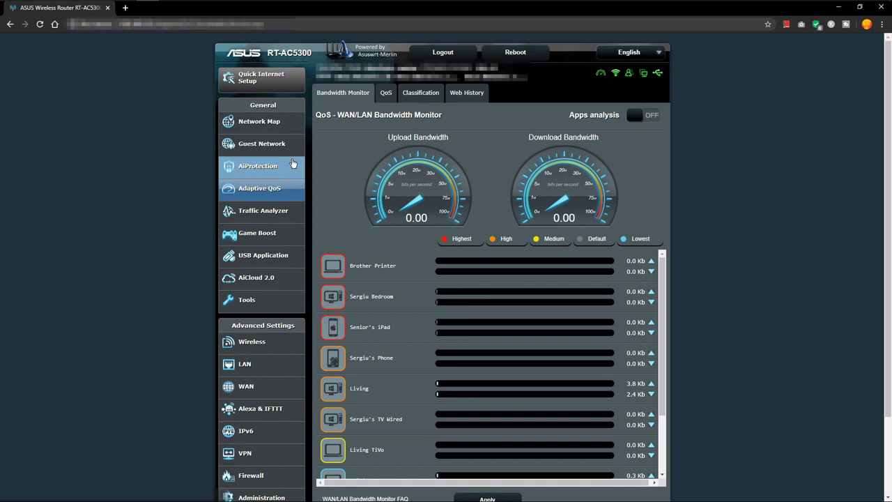
# Open the Traffic Analyzer and view the real-time Traffic Monitor for the Internet Connection (WAN)
pyautogui.click(278, 213)
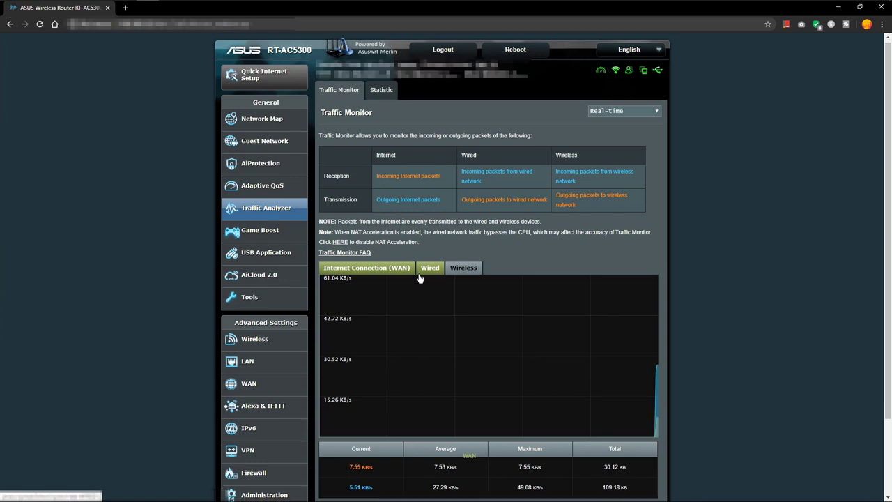
pyautogui.scroll(-2, 420, 279)
pyautogui.scroll(1, 428, 280)
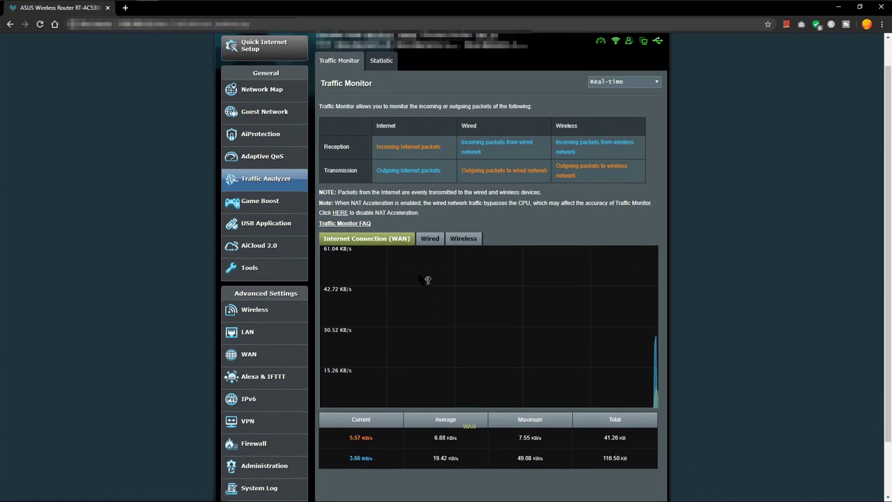
pyautogui.scroll(1, 426, 279)
# Show the Traffic Analyzer statistics as Monthly and check the client choices, keeping All Clients selected
pyautogui.click(381, 93)
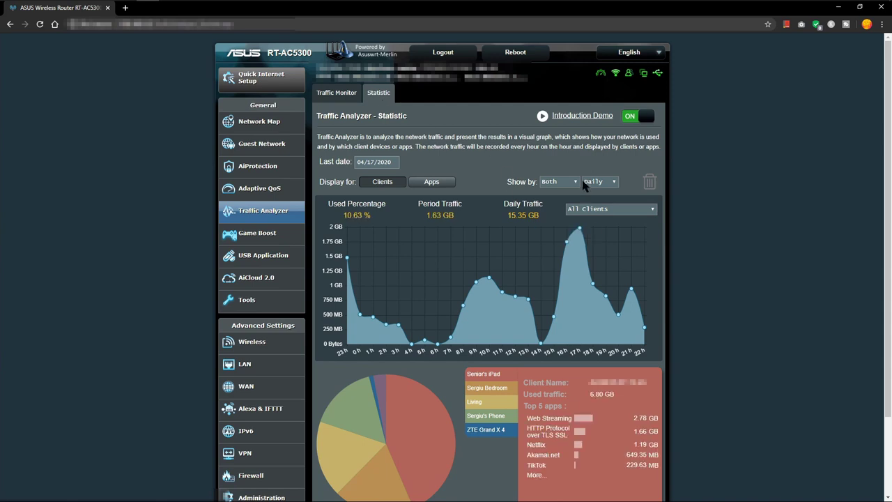
pyautogui.click(607, 181)
pyautogui.click(612, 198)
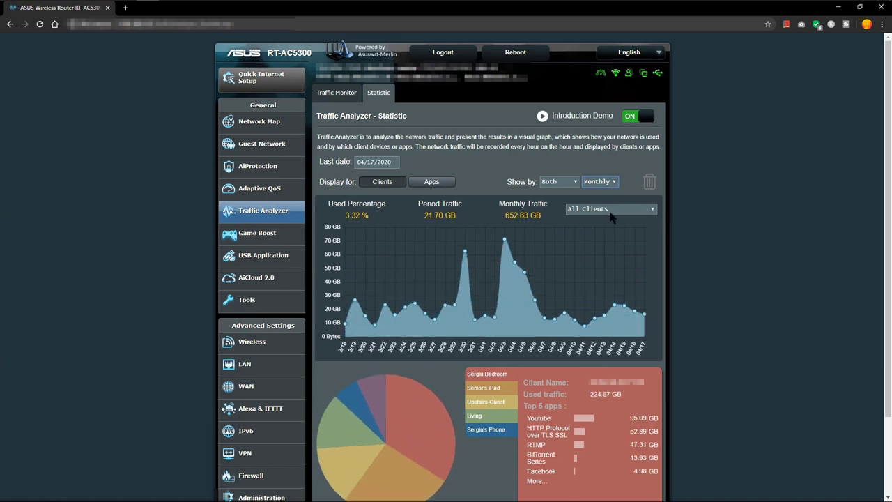
pyautogui.click(607, 209)
pyautogui.click(499, 188)
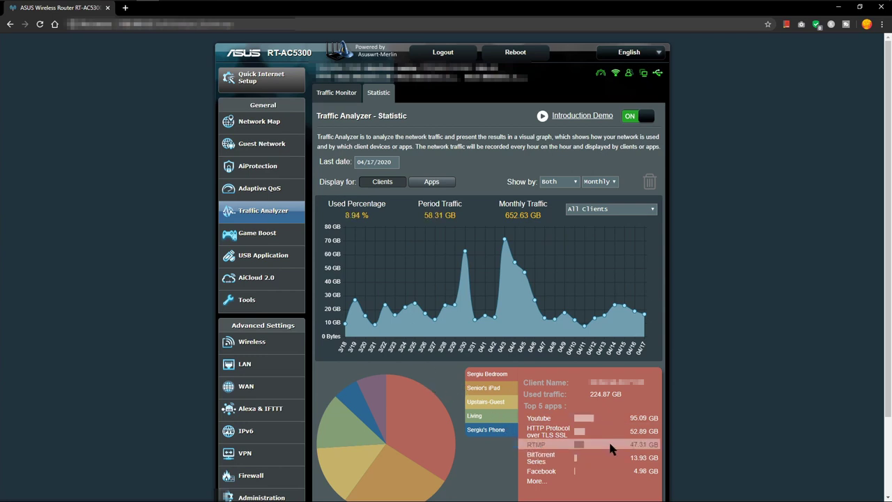
pyautogui.moveTo(363, 253)
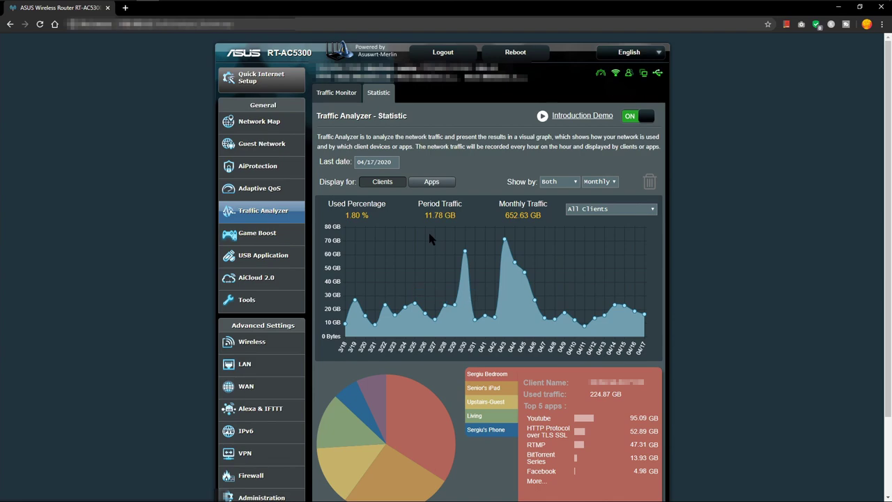
pyautogui.moveTo(354, 228)
# Open Game Boost and look over its WTFast GPN, LAN Boost and AiProtection options
pyautogui.click(269, 239)
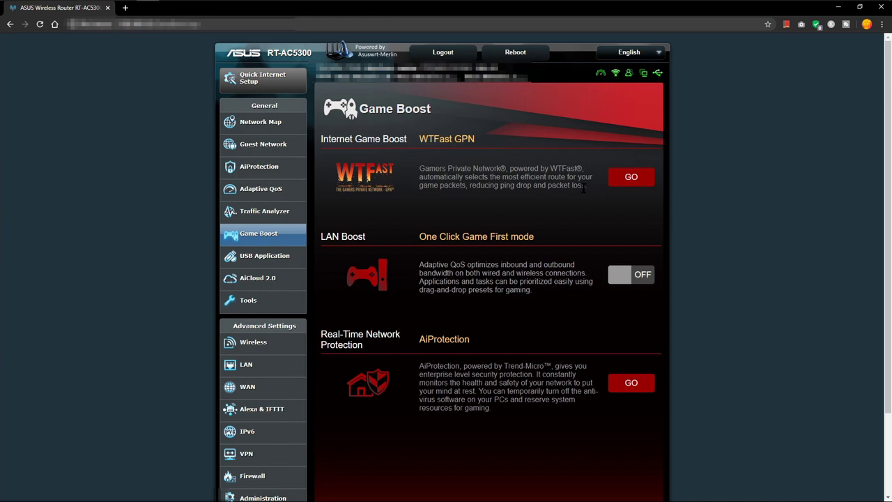
pyautogui.scroll(-1, 583, 188)
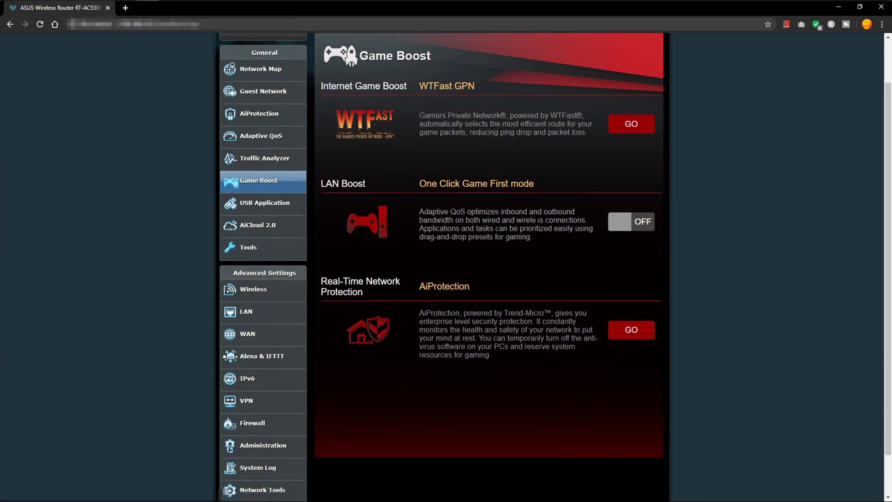
# Open the Servers Center under USB Application and view its Media Server and FTP Share settings
pyautogui.click(275, 207)
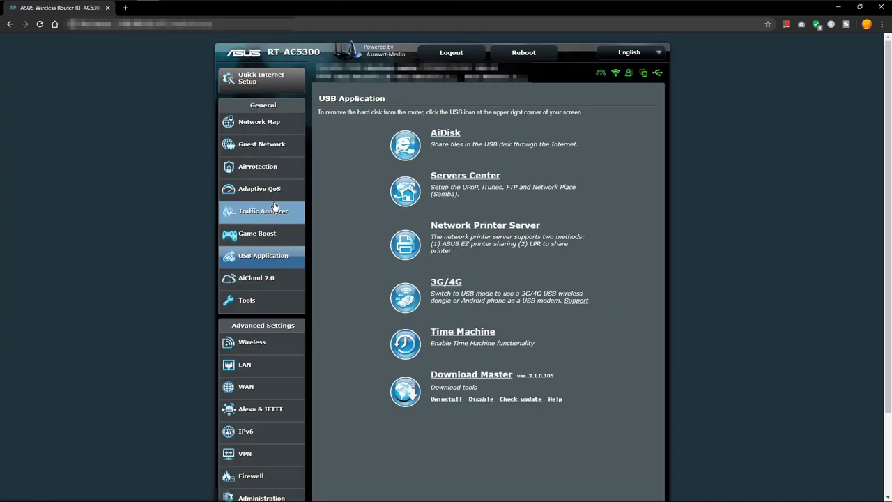
pyautogui.click(486, 182)
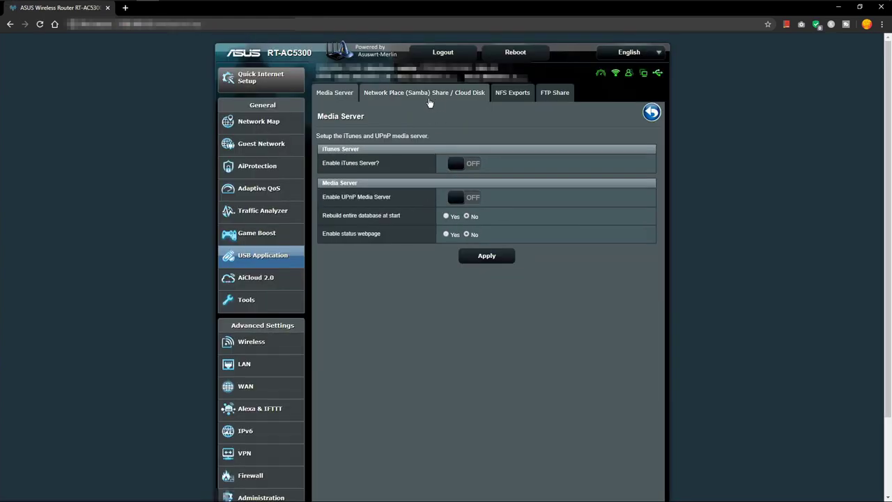
pyautogui.click(556, 97)
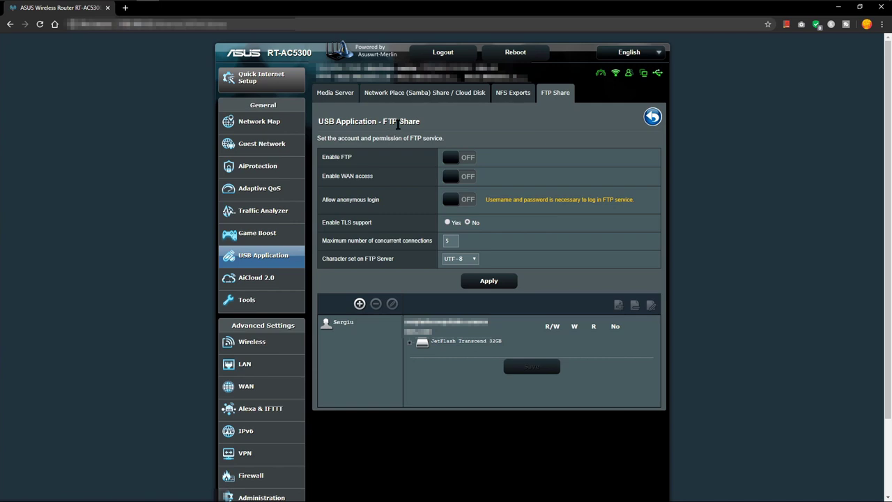
# Review the Network Place (Samba) Share / Cloud Disk settings and go back to the Media Server page
pyautogui.click(427, 96)
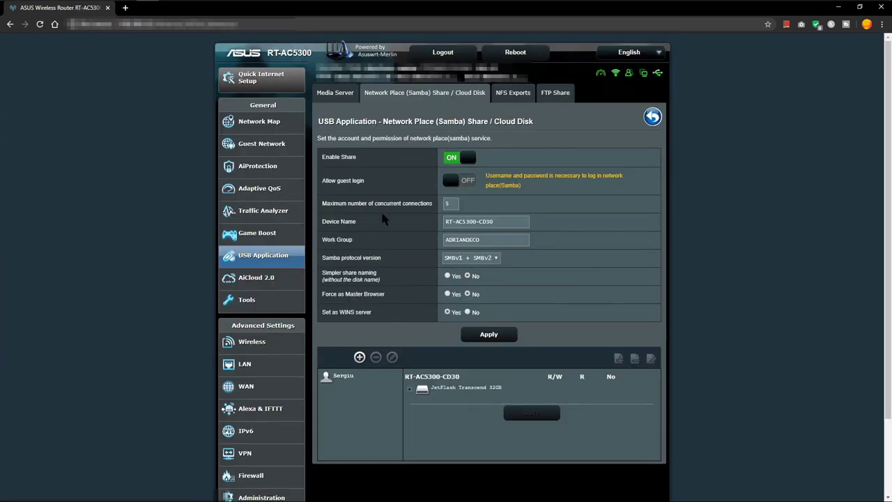
pyautogui.scroll(-1, 382, 214)
pyautogui.click(423, 334)
pyautogui.scroll(1, 399, 211)
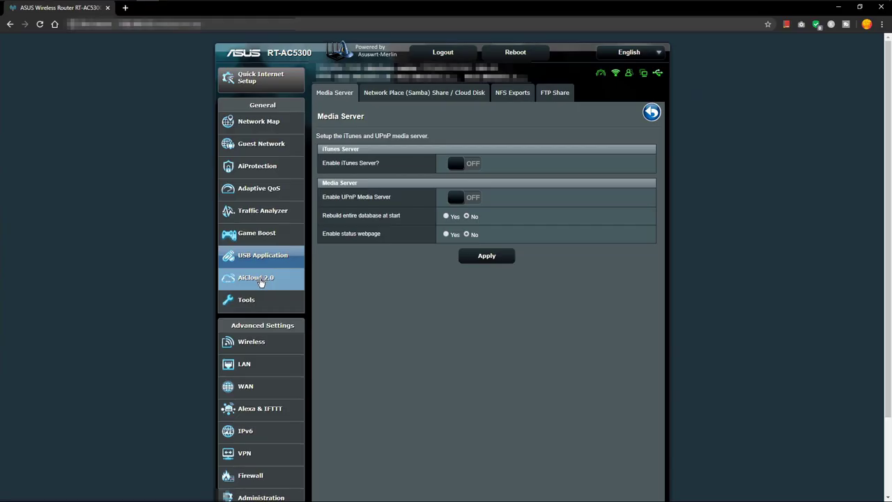
# Open AiCloud 2.0 and view its Cloud Disk, Smart Access and AiCloud Sync options
pyautogui.click(259, 280)
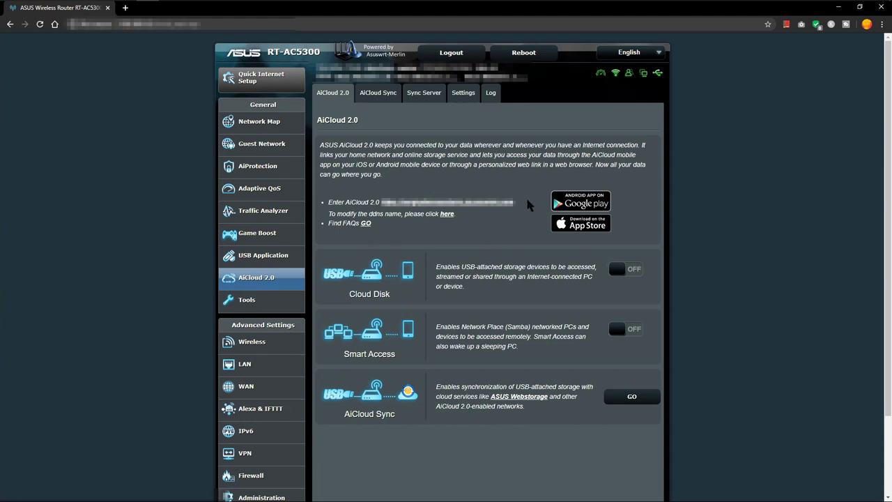
# Examine the AiCloud 2.0 web access address, the mobile app links, and the Cloud Disk, Smart Access and AiCloud Sync entries
pyautogui.moveTo(517, 203); pyautogui.dragTo(382, 203)
pyautogui.click(401, 174)
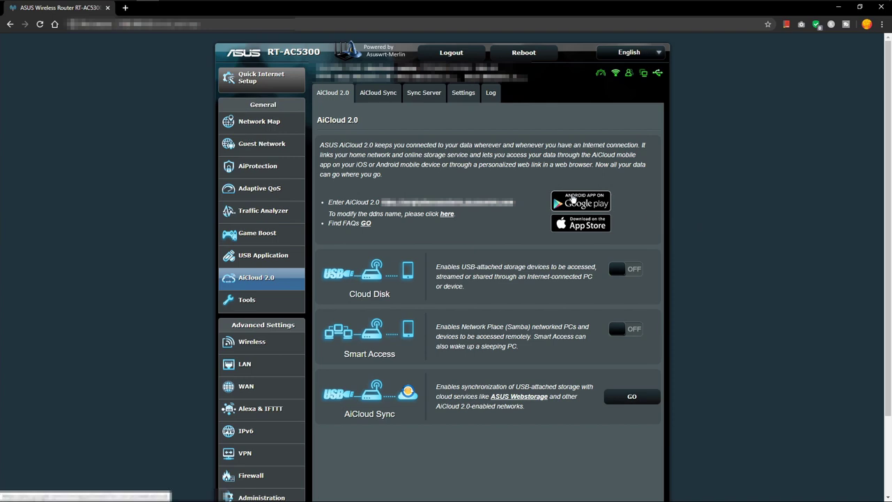
pyautogui.scroll(-1, 541, 325)
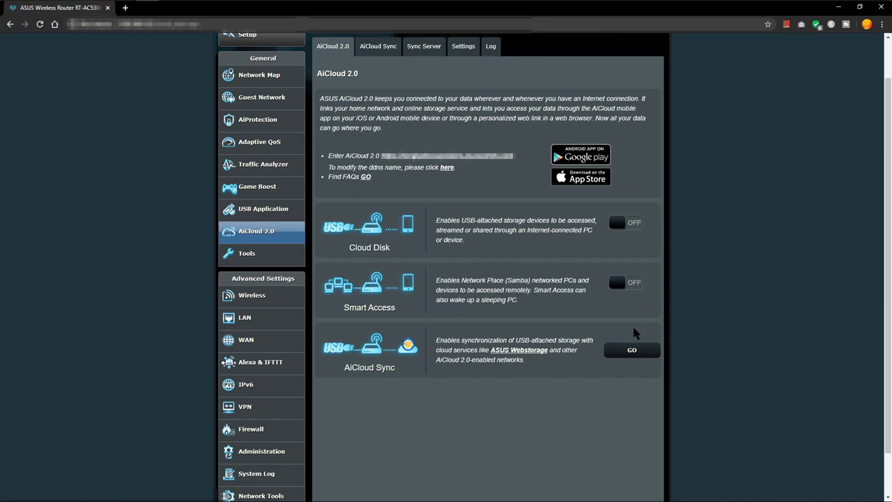
pyautogui.scroll(1, 634, 334)
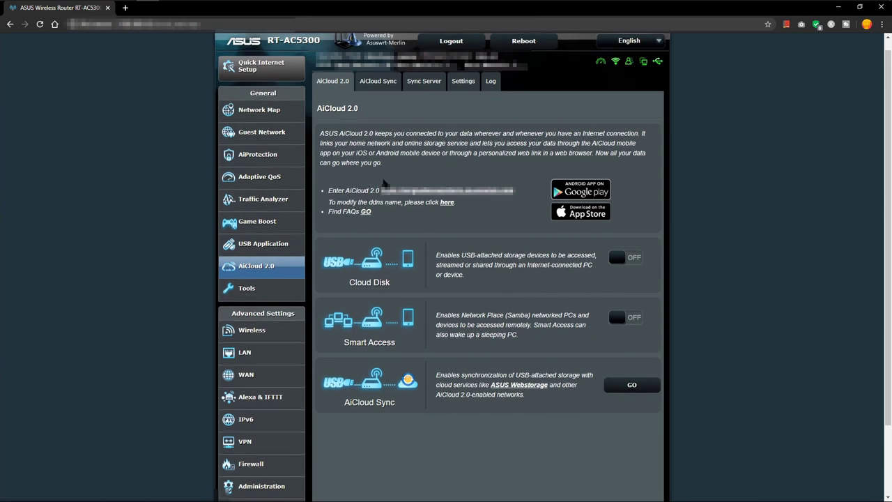
pyautogui.moveTo(323, 198); pyautogui.dragTo(514, 193)
pyautogui.click(538, 207)
pyautogui.scroll(1, 481, 181)
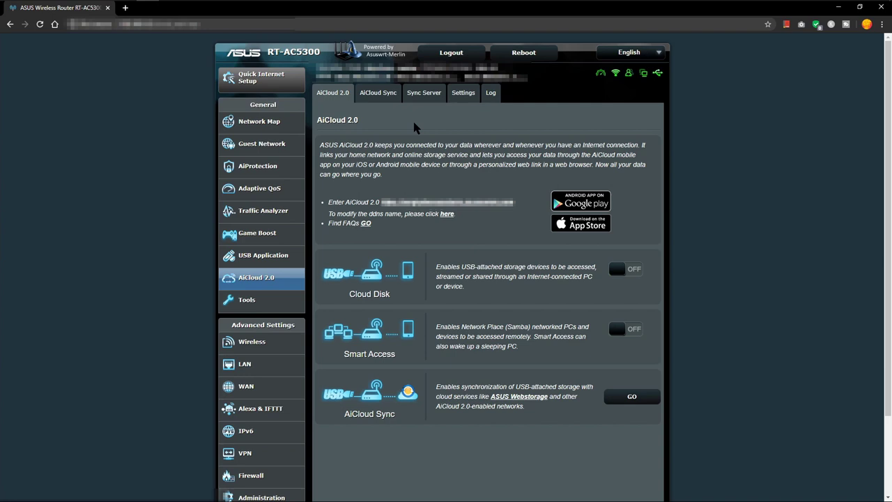
# View AiCloud's Sync Server, Settings and Log pages and return to the main AiCloud 2.0 page
pyautogui.click(390, 96)
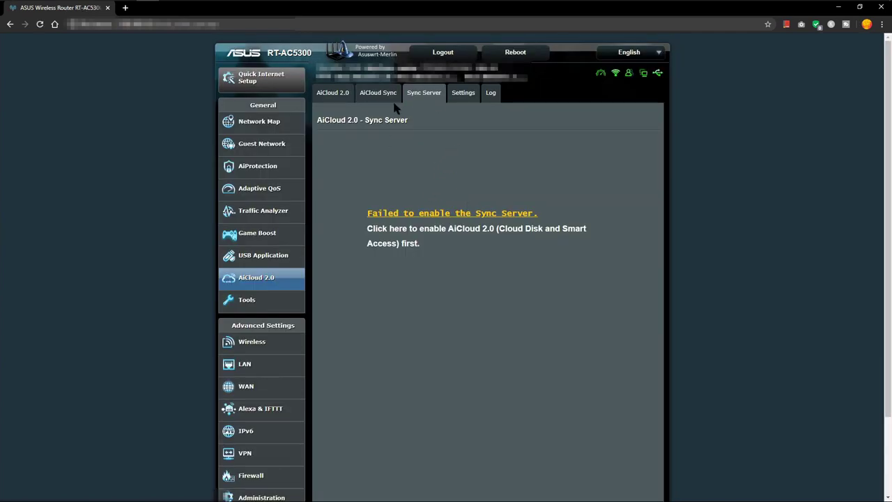
pyautogui.click(467, 93)
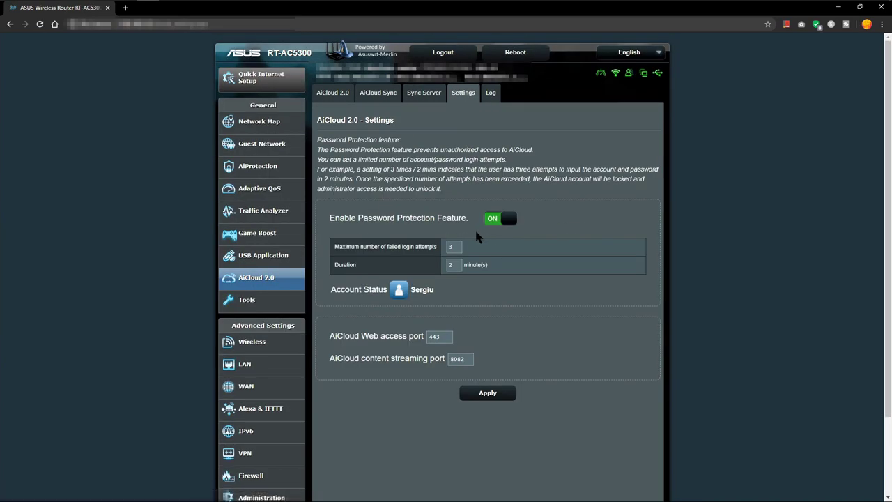
pyautogui.click(491, 93)
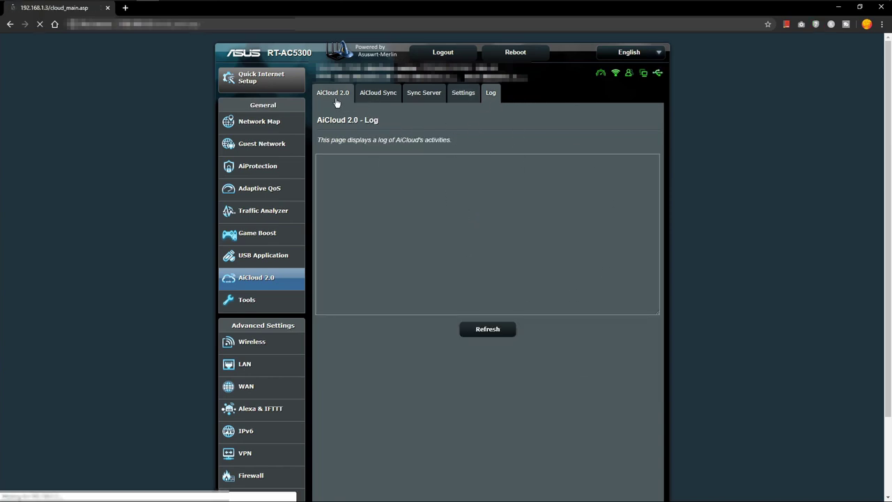
pyautogui.click(337, 102)
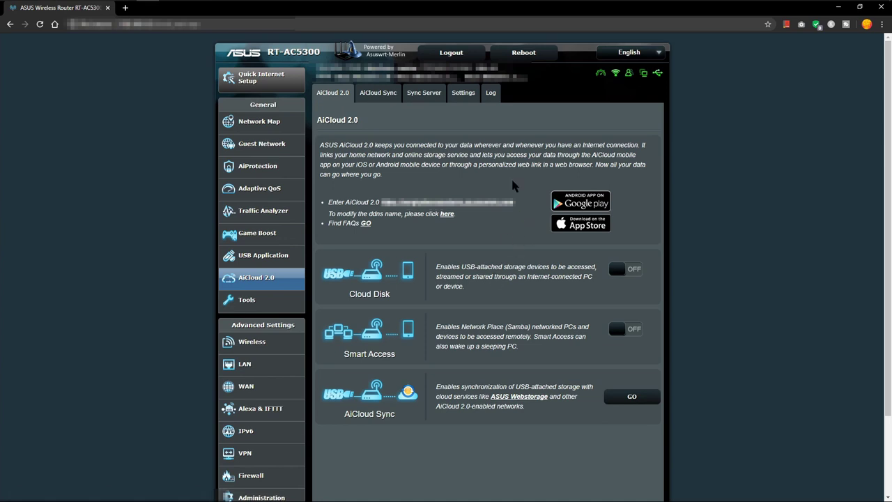
# Open the Tools system information and review the router, CPU, memory, internal storage and network details
pyautogui.click(271, 301)
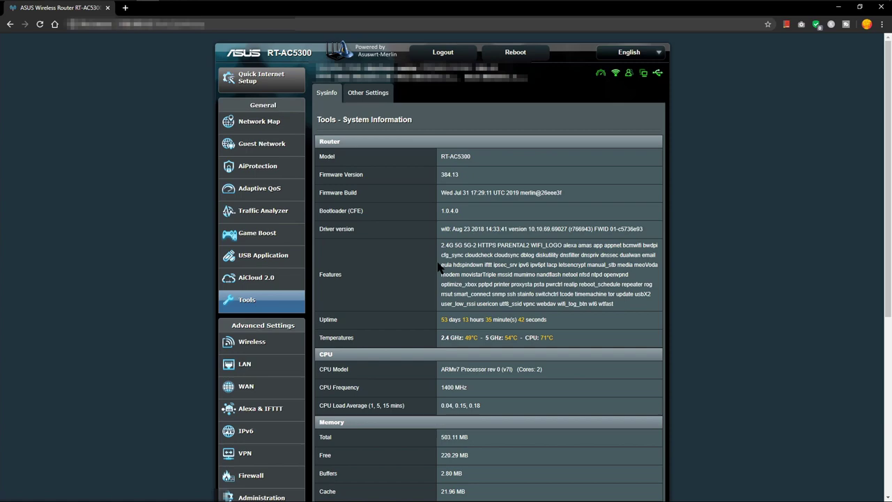
pyautogui.scroll(-2, 440, 267)
pyautogui.scroll(2, 439, 267)
pyautogui.scroll(-1, 439, 267)
pyautogui.scroll(-1, 439, 267)
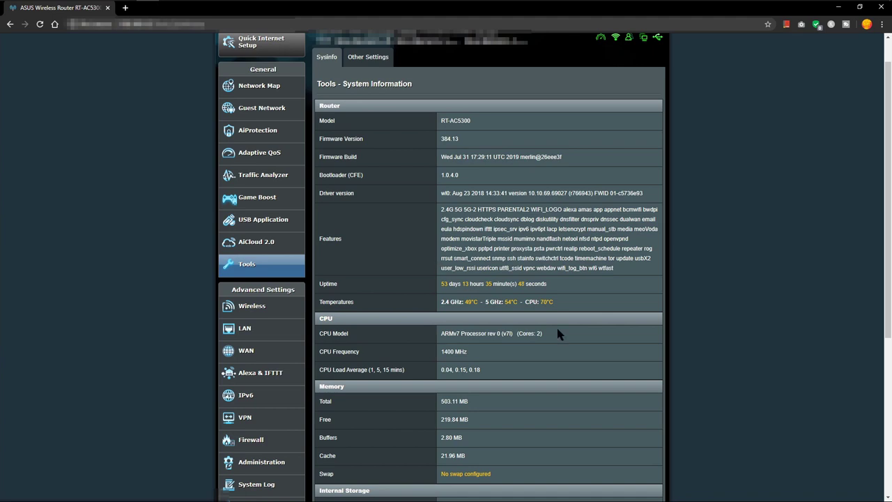
pyautogui.moveTo(551, 333); pyautogui.dragTo(449, 335)
pyautogui.click(466, 372)
pyautogui.scroll(-3, 467, 372)
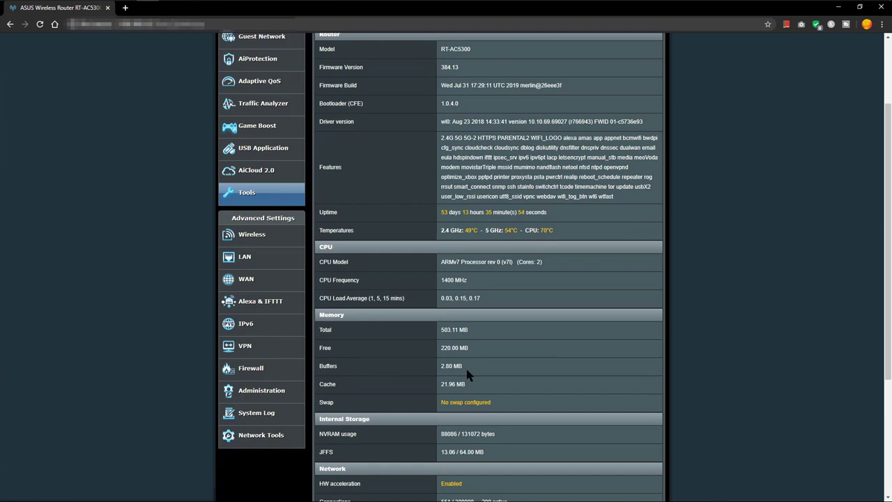
pyautogui.scroll(-3, 467, 374)
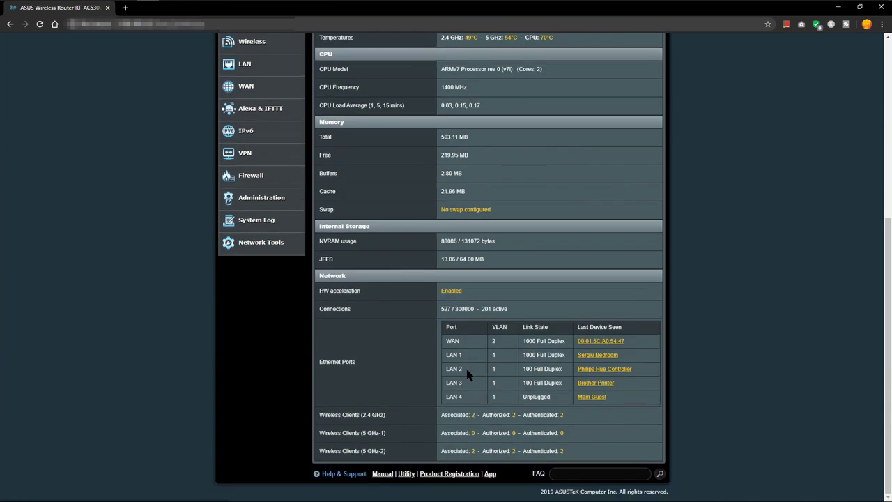
pyautogui.scroll(5, 467, 375)
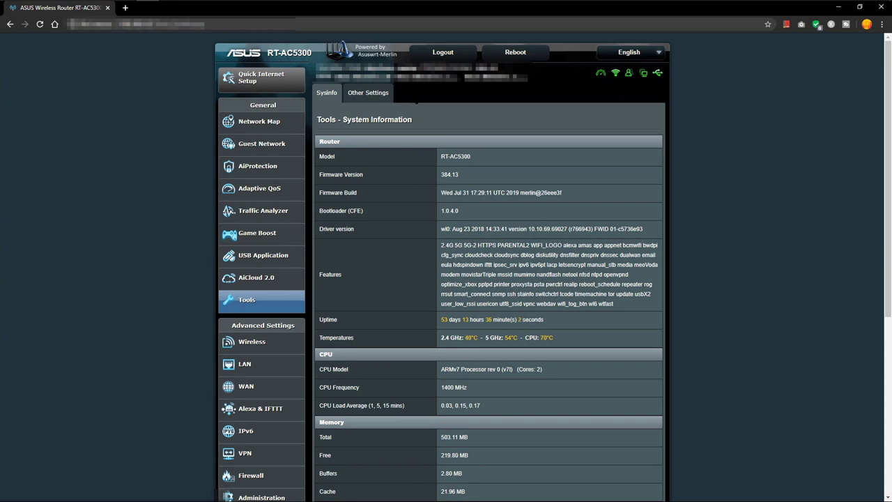
pyautogui.scroll(-3, 437, 180)
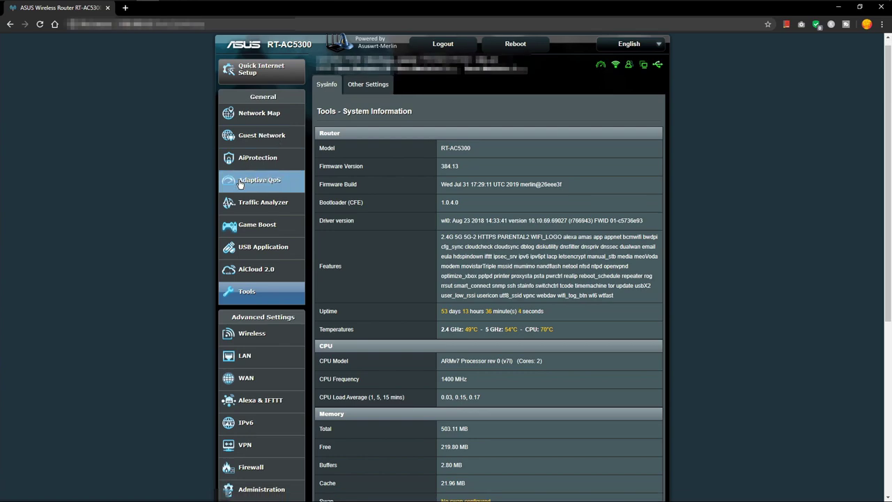
pyautogui.scroll(2, 382, 170)
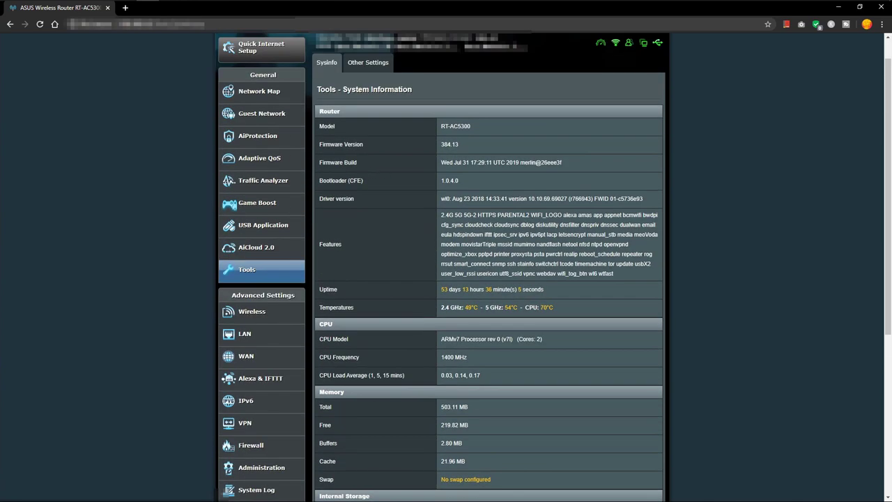
pyautogui.scroll(1, 412, 144)
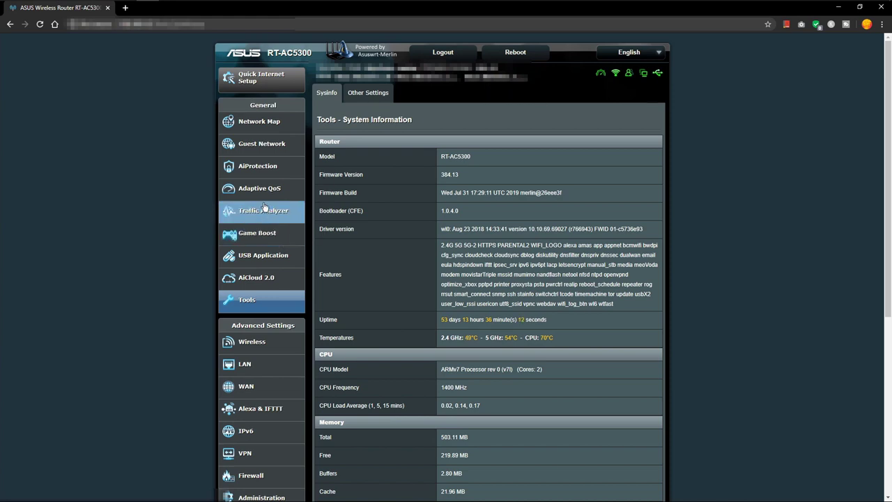
pyautogui.click(260, 262)
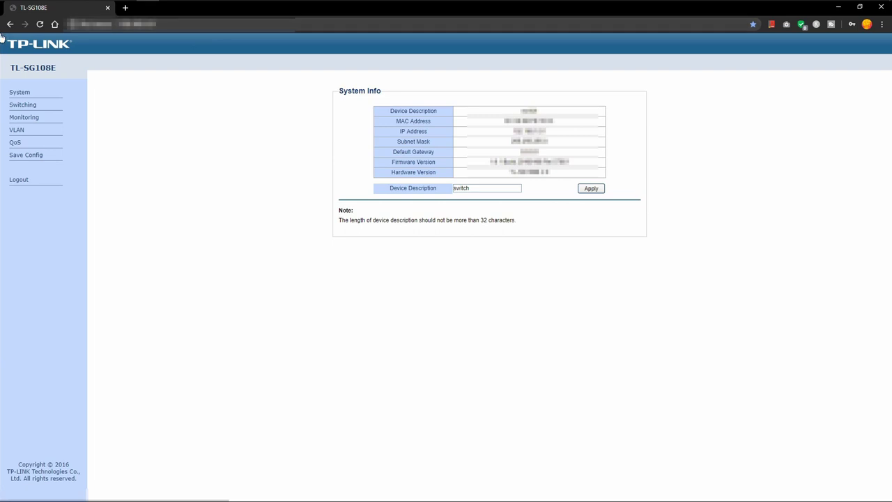
# In the TP-Link TL-SG108E switch's System section, view the IP Setting and User Account pages
pyautogui.click(21, 93)
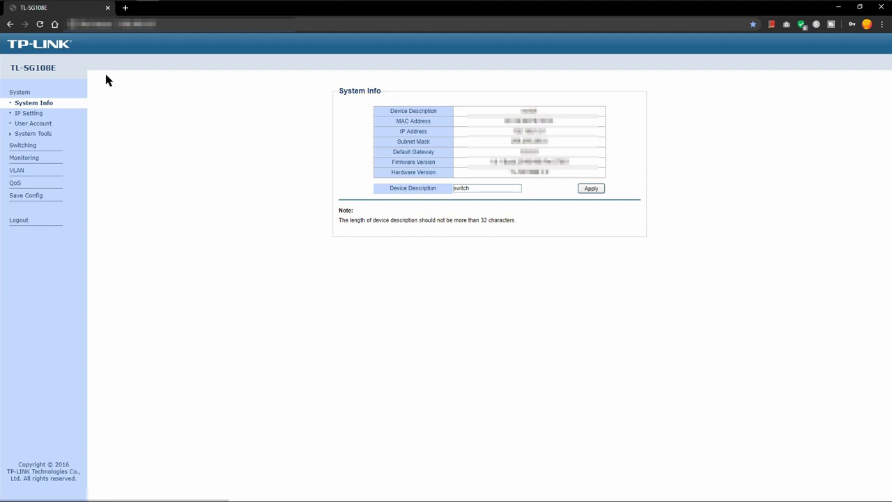
pyautogui.click(41, 116)
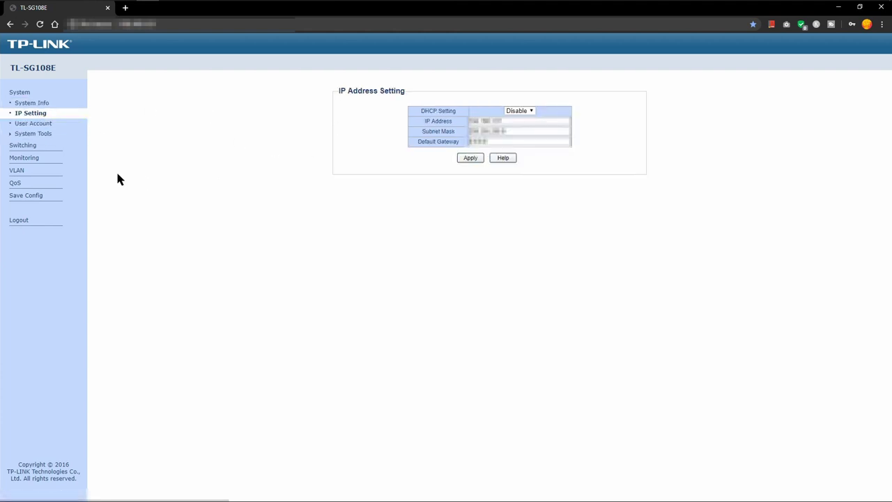
pyautogui.click(40, 125)
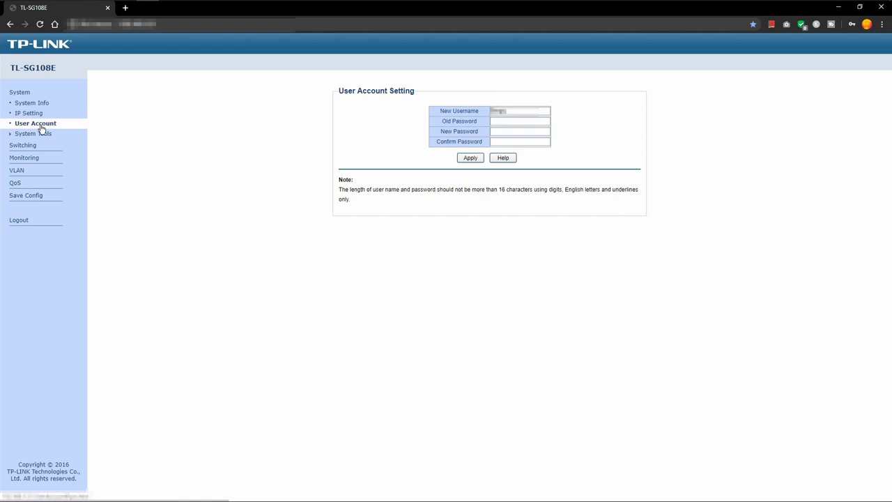
# Look through the System Tools pages for Backup and Restore, System Reboot, System Reset and Firmware Upgrade
pyautogui.click(38, 134)
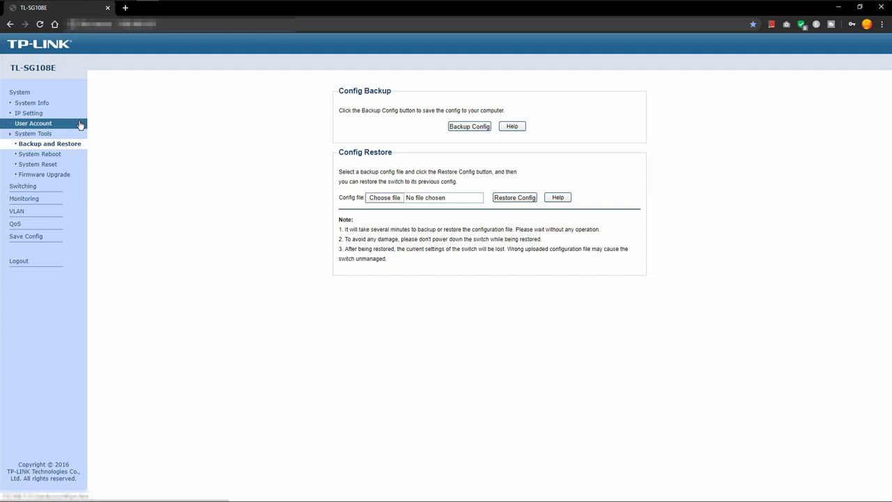
pyautogui.click(48, 154)
pyautogui.click(57, 166)
pyautogui.click(61, 179)
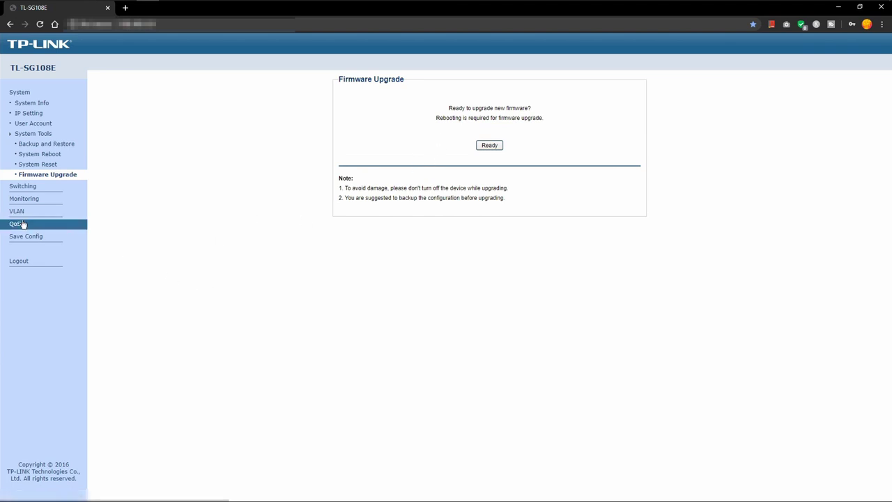
# View the Port Setting and Port Trunk pages under Switching and go back to Port Setting
pyautogui.click(22, 187)
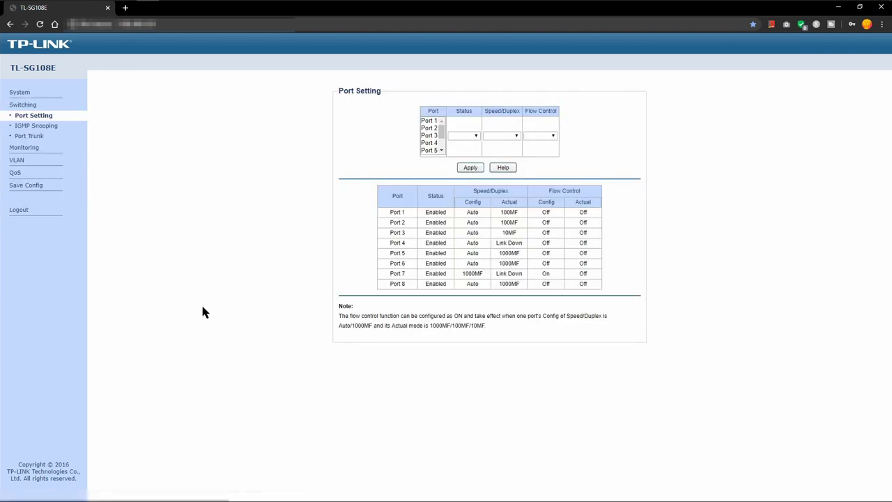
pyautogui.click(40, 137)
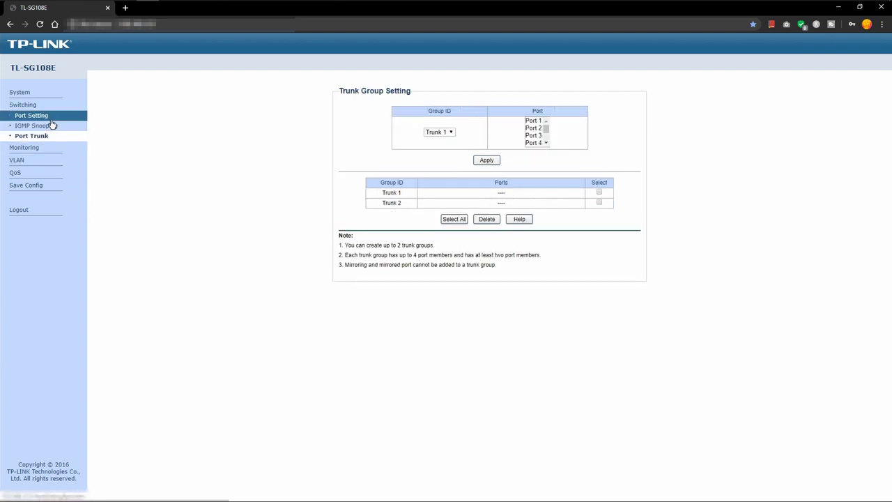
pyautogui.click(51, 120)
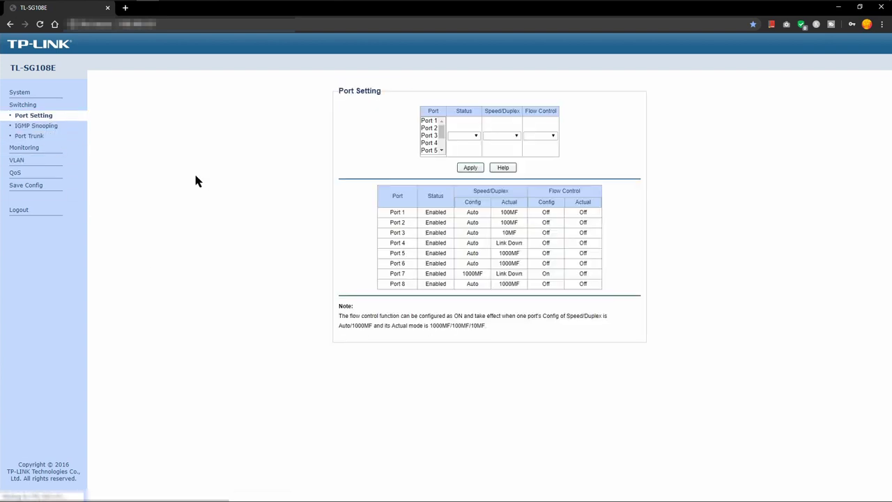
# Select Port 1 and view its available Speed/Duplex options without changing the setting
pyautogui.click(427, 121)
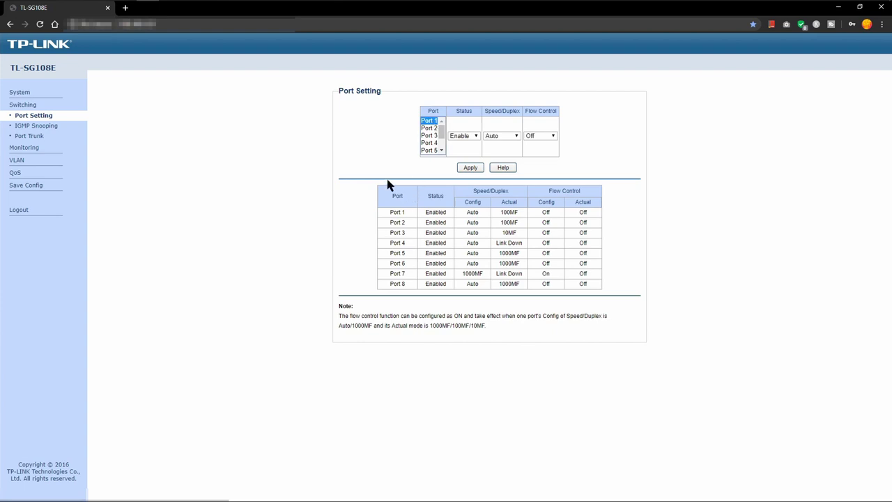
pyautogui.click(506, 134)
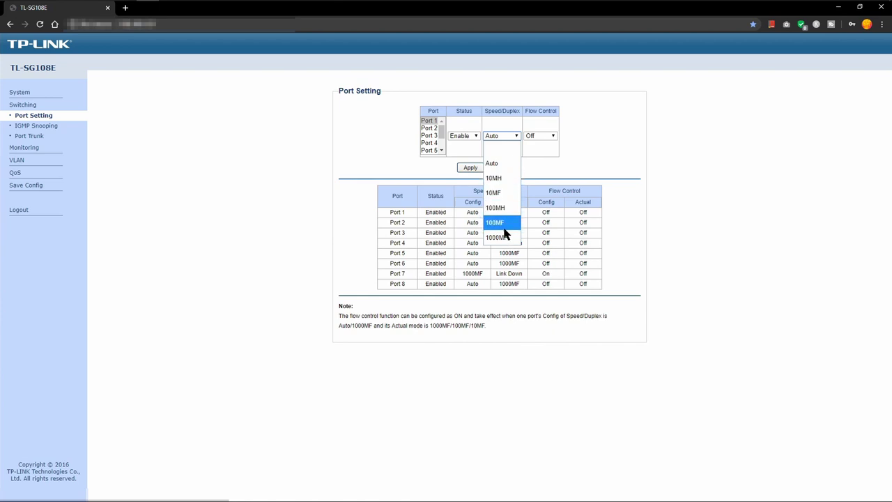
pyautogui.click(307, 143)
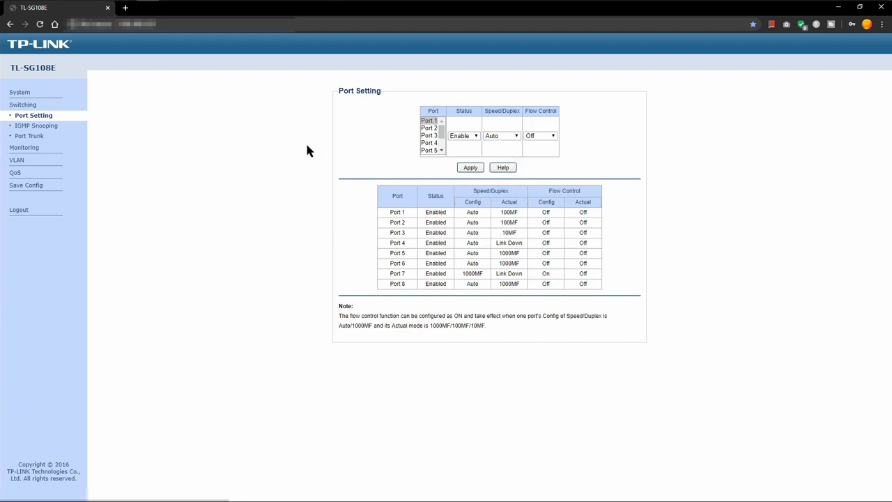
pyautogui.click(508, 137)
pyautogui.click(359, 196)
# Review the Port Statistics and Port Mirror pages under Monitoring
pyautogui.click(24, 148)
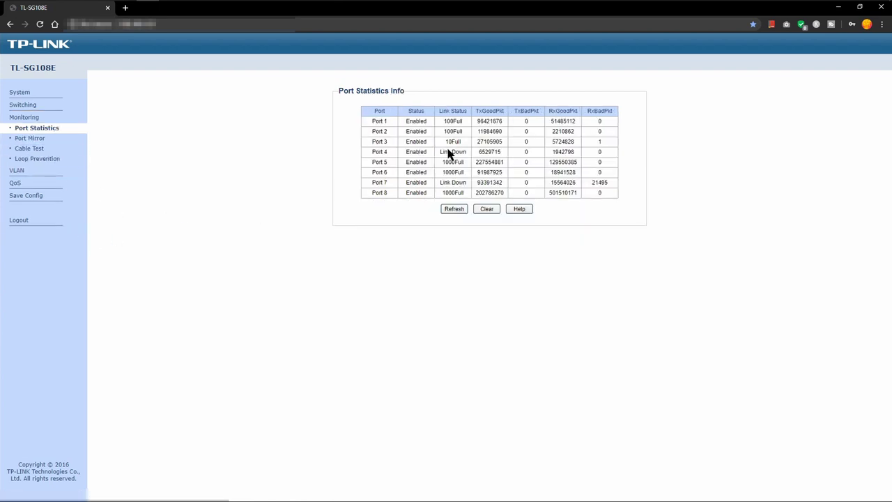
pyautogui.click(31, 147)
pyautogui.click(42, 139)
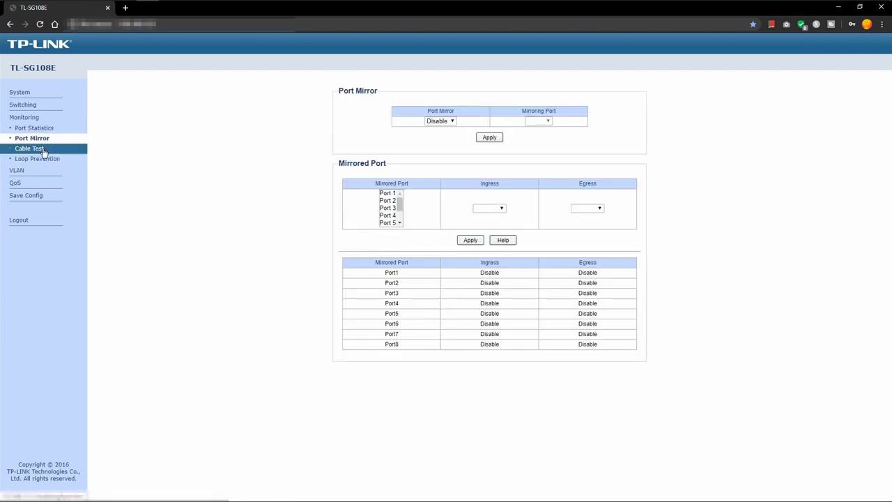
# Open Cable Test and examine the test result and cable fault distance for Port 1
pyautogui.click(56, 149)
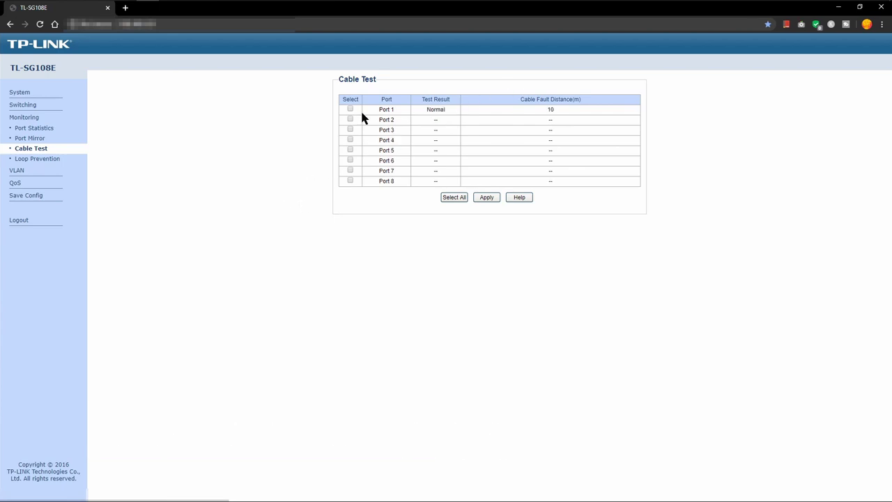
pyautogui.doubleClick(435, 109)
pyautogui.click(566, 109)
pyautogui.moveTo(541, 112); pyautogui.dragTo(603, 114)
pyautogui.rightClick(576, 110)
pyautogui.click(518, 105)
# Review the MTU VLAN, Port Based VLAN and 802.1Q VLAN configuration pages, including the MTU uplink port option
pyautogui.click(19, 173)
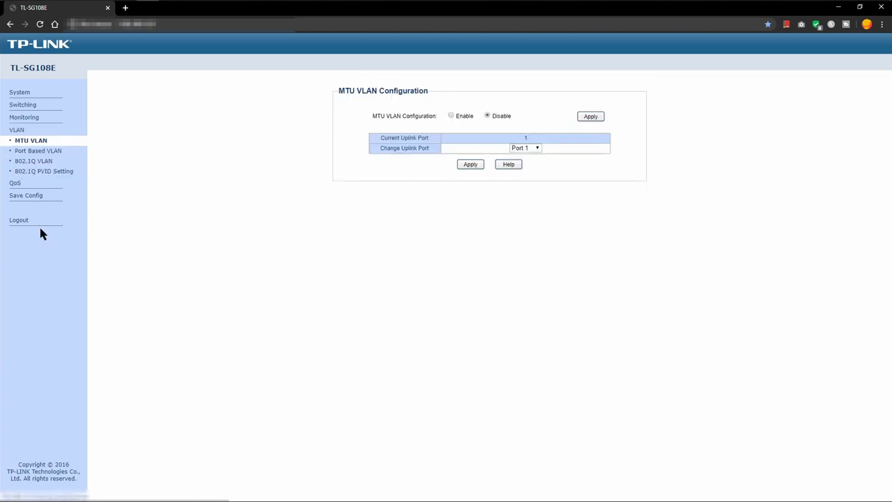
pyautogui.click(63, 152)
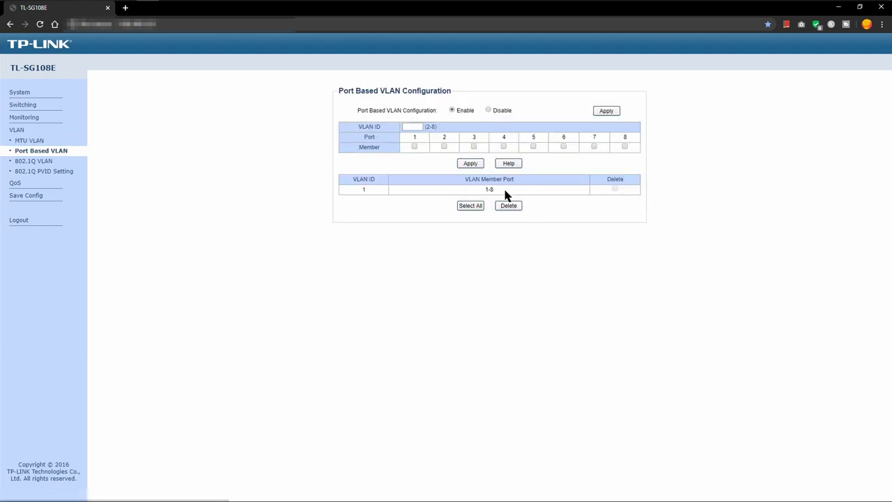
pyautogui.click(27, 130)
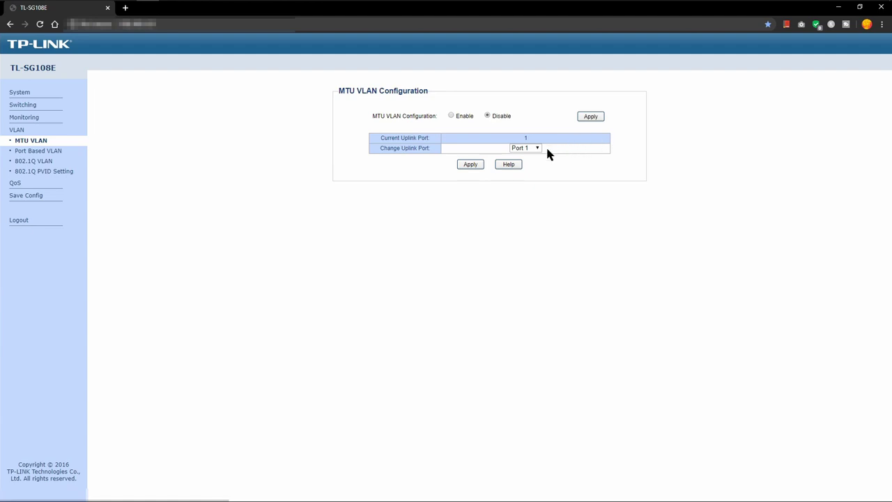
pyautogui.moveTo(379, 152); pyautogui.dragTo(423, 150)
pyautogui.click(435, 153)
pyautogui.click(55, 163)
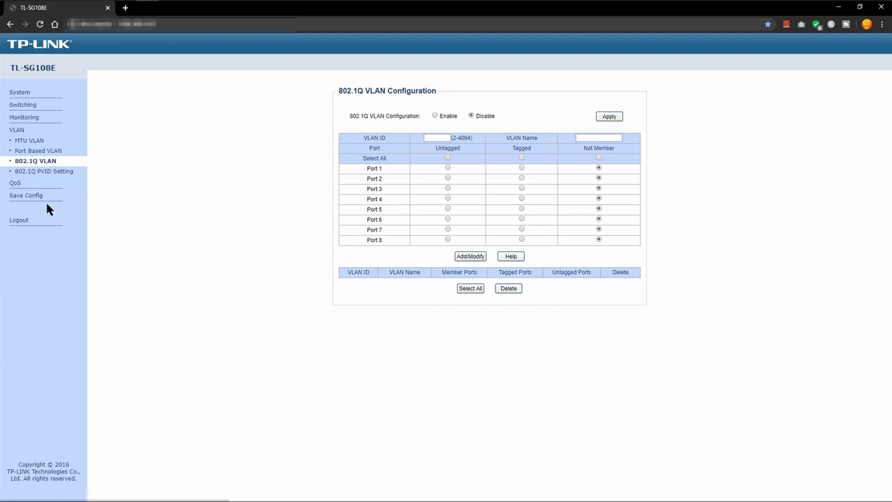
# Review the 802.1Q PVID settings for the ports and return to the Port Based VLAN configuration
pyautogui.click(47, 173)
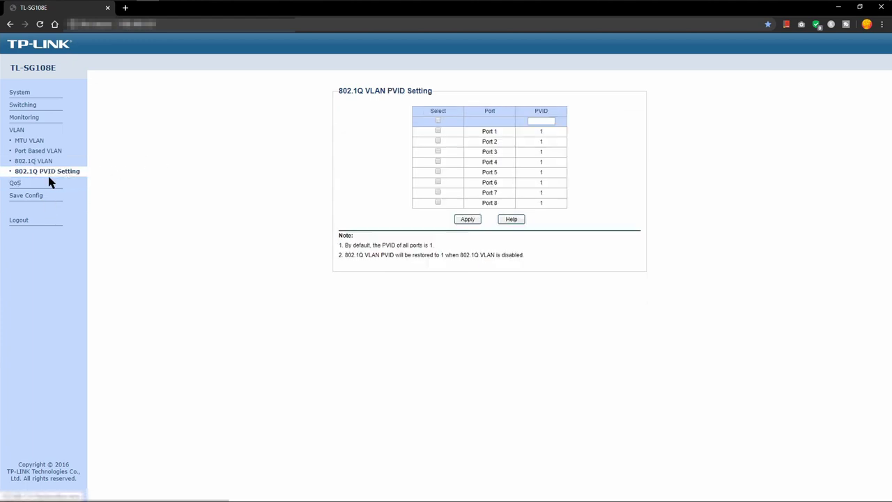
pyautogui.click(56, 155)
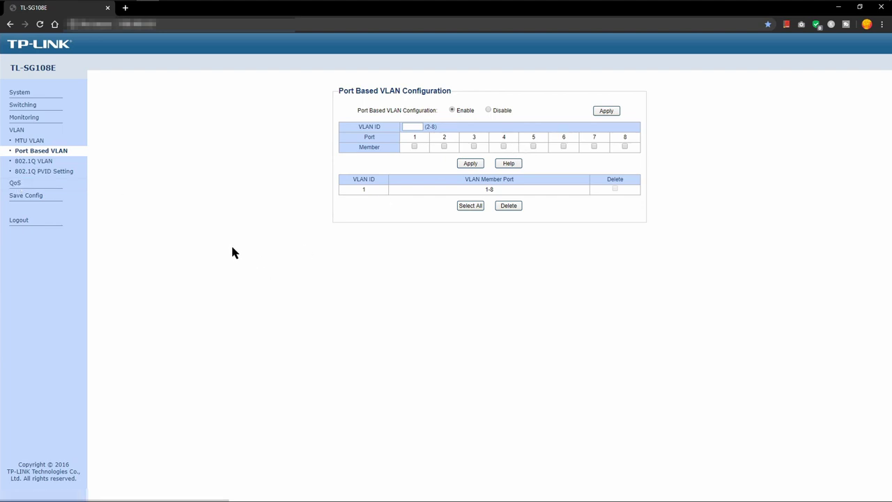
# Review the QoS Basic, Bandwidth Control and Storm Control pages, and return to the switch's System Info
pyautogui.click(34, 183)
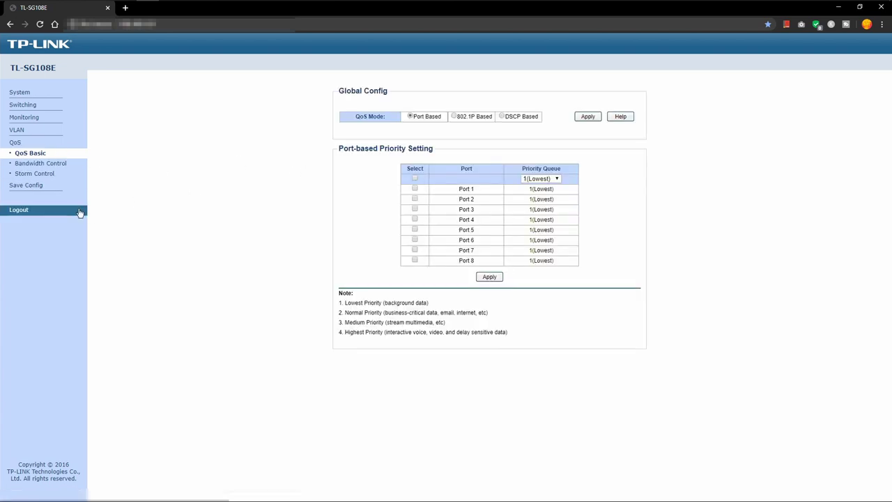
pyautogui.click(64, 166)
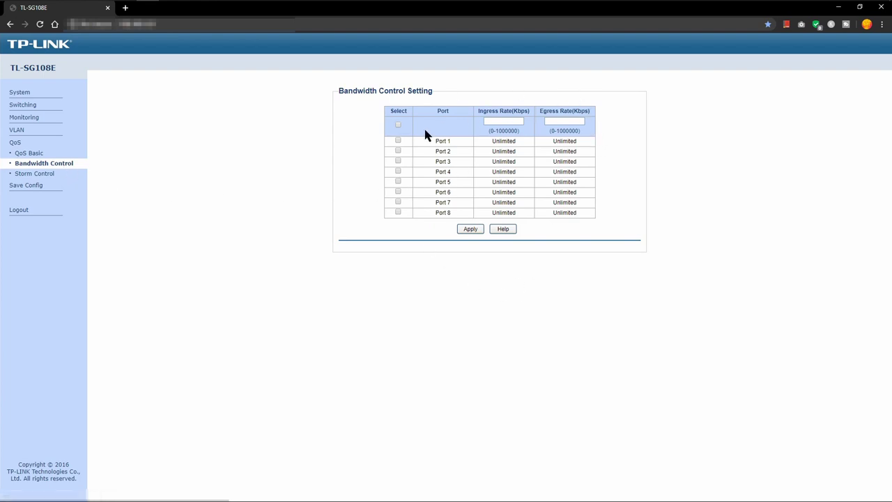
pyautogui.click(61, 175)
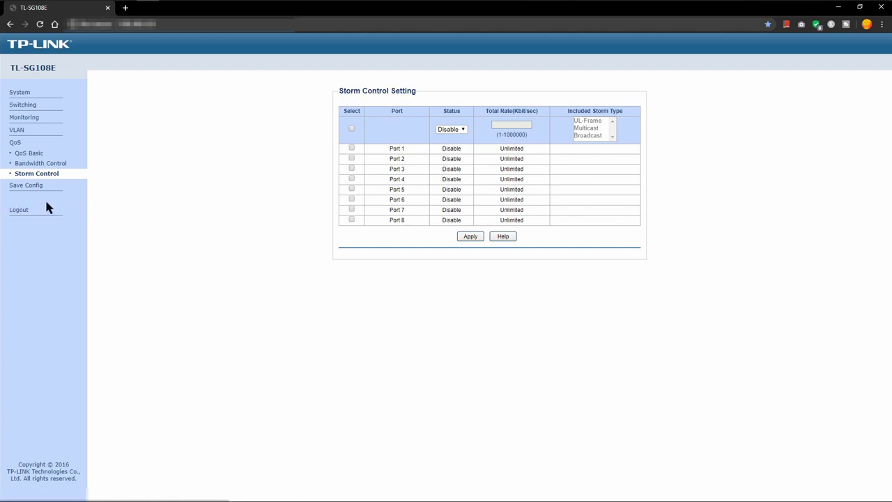
pyautogui.click(53, 143)
pyautogui.click(53, 143)
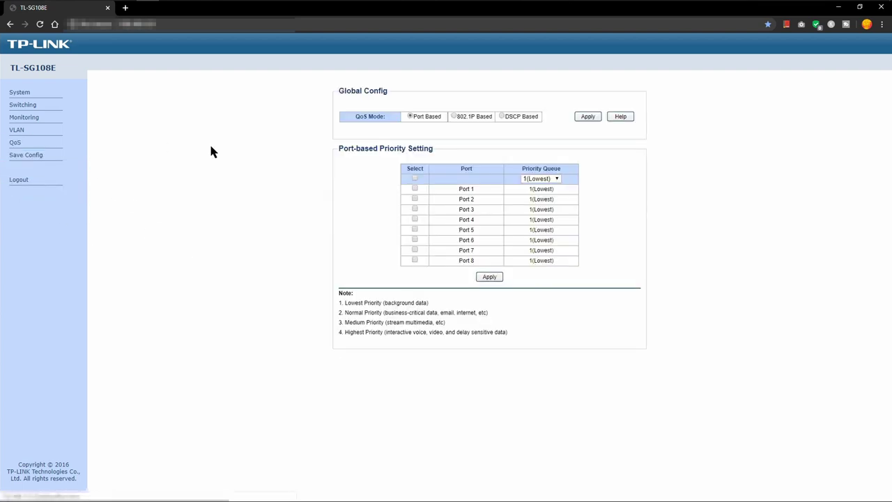
pyautogui.click(54, 96)
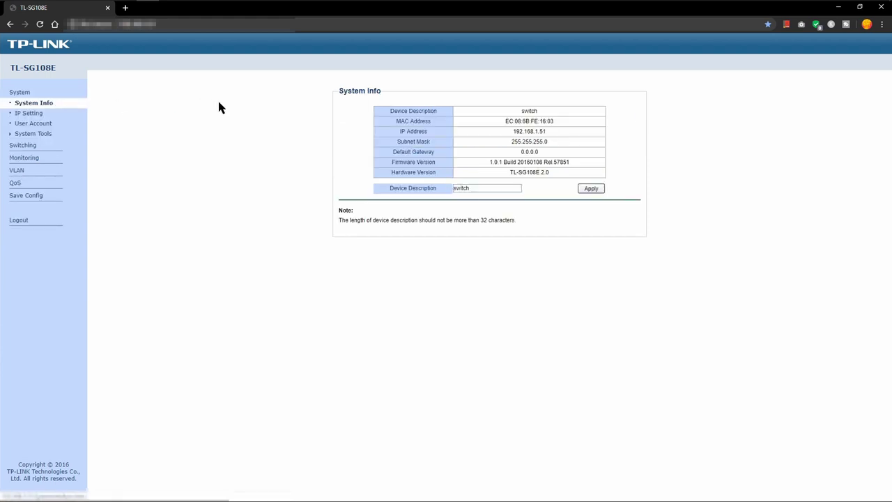
# Go to the Virgin Media Hub 3.0 sign-in page and check the router status without signing in, examining the Cable Modem Status table
pyautogui.hotkey('ctrl', 'l')
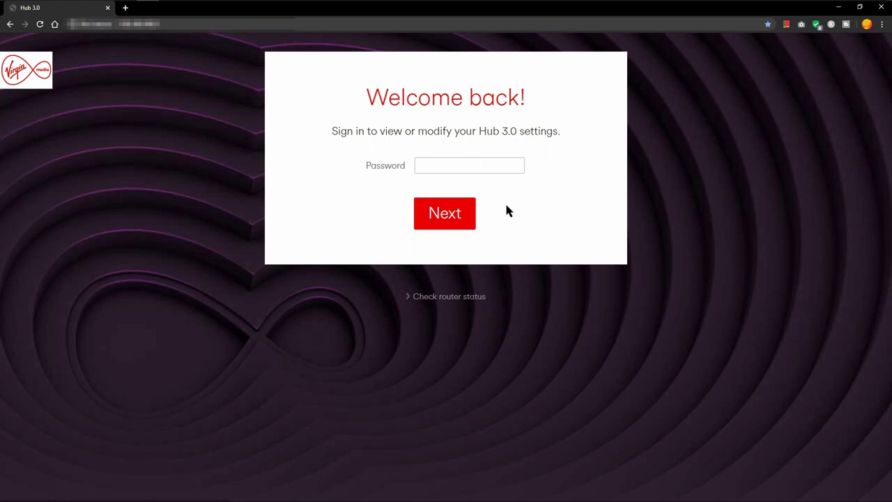
pyautogui.click(446, 296)
pyautogui.moveTo(517, 84); pyautogui.dragTo(317, 74)
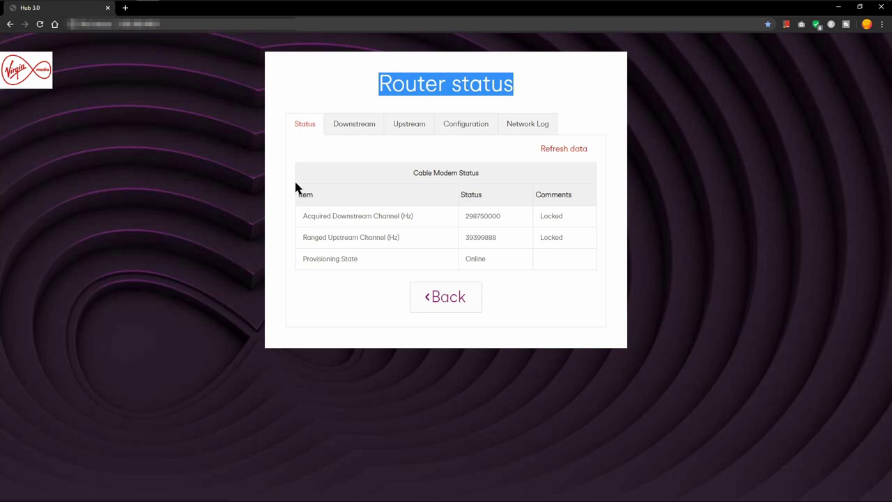
pyautogui.click(351, 277)
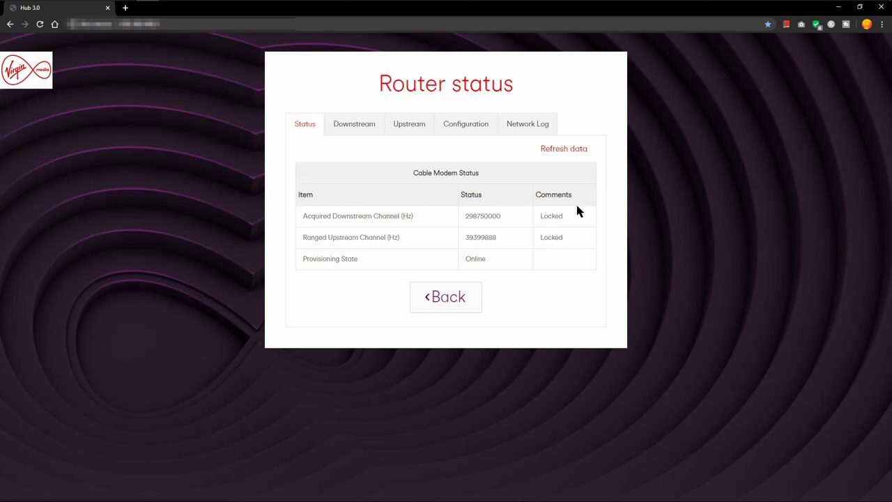
pyautogui.moveTo(375, 85); pyautogui.dragTo(453, 84)
pyautogui.click(453, 145)
# Examine the Downstream bonded channels, including their power and SNR figures and the error counts further down
pyautogui.click(350, 129)
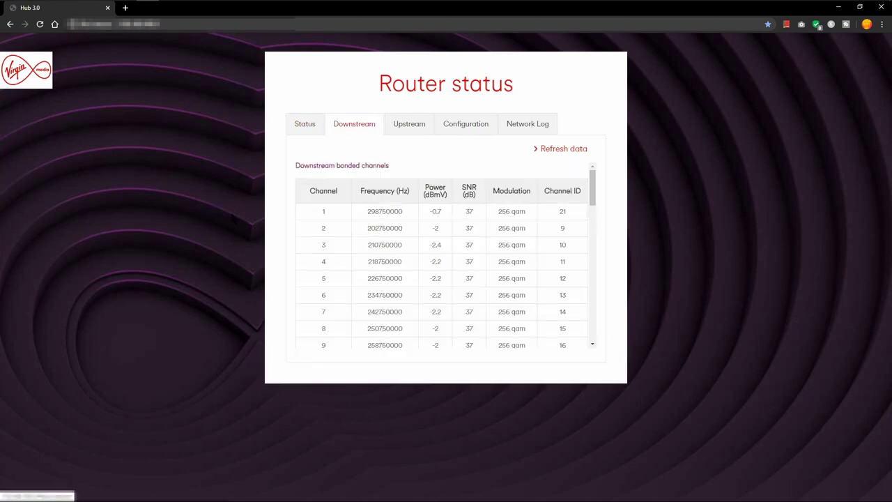
pyautogui.scroll(-5, 386, 280)
pyautogui.scroll(5, 388, 282)
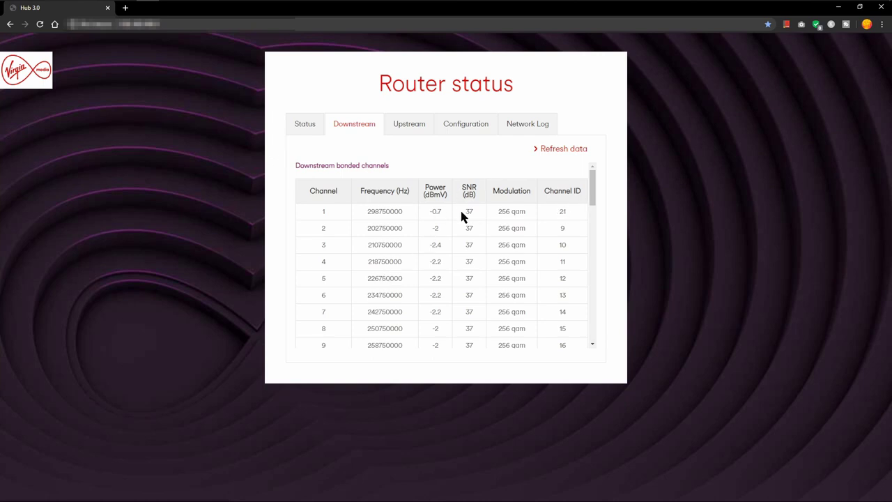
pyautogui.moveTo(462, 209); pyautogui.dragTo(441, 312)
pyautogui.click(464, 263)
pyautogui.scroll(-3, 467, 311)
pyautogui.scroll(-5, 468, 311)
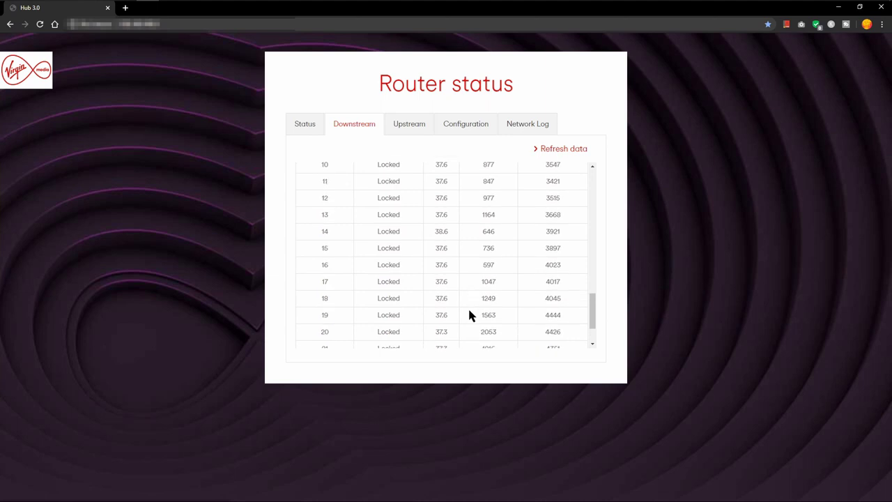
pyautogui.scroll(8, 468, 311)
# Review the hub's Upstream bonded channels and its Configuration details
pyautogui.click(405, 128)
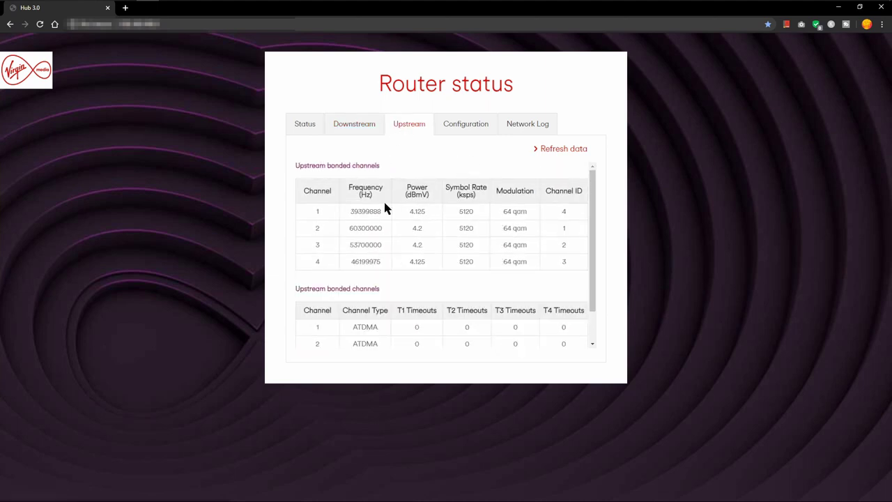
pyautogui.click(441, 132)
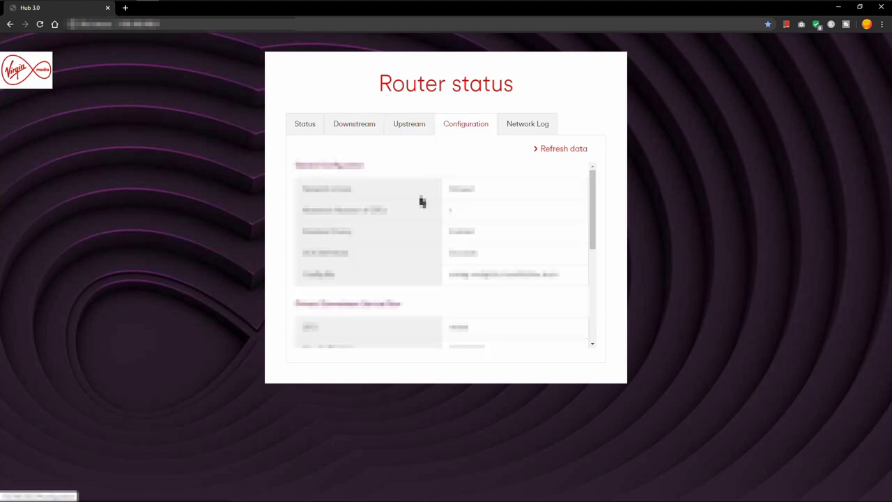
pyautogui.scroll(-3, 370, 231)
pyautogui.scroll(3, 376, 230)
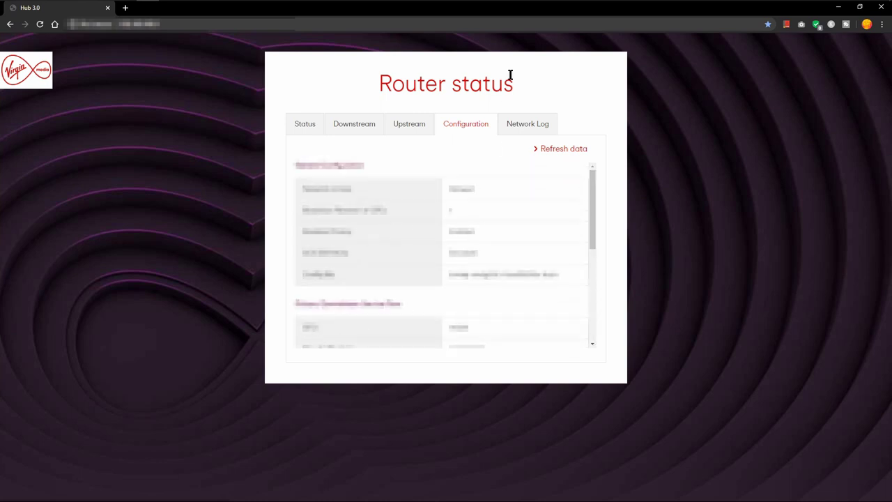
# Open the hub's Network Log and look through its entries
pyautogui.click(529, 120)
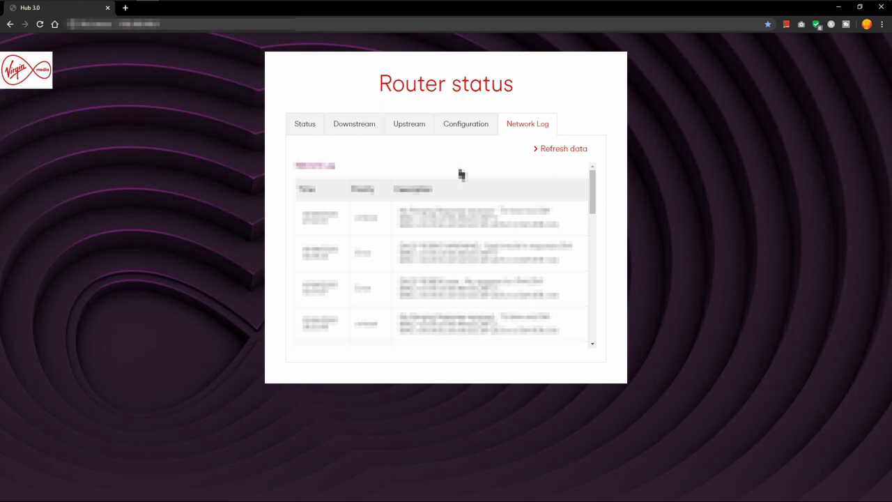
pyautogui.scroll(-3, 460, 175)
pyautogui.scroll(3, 461, 174)
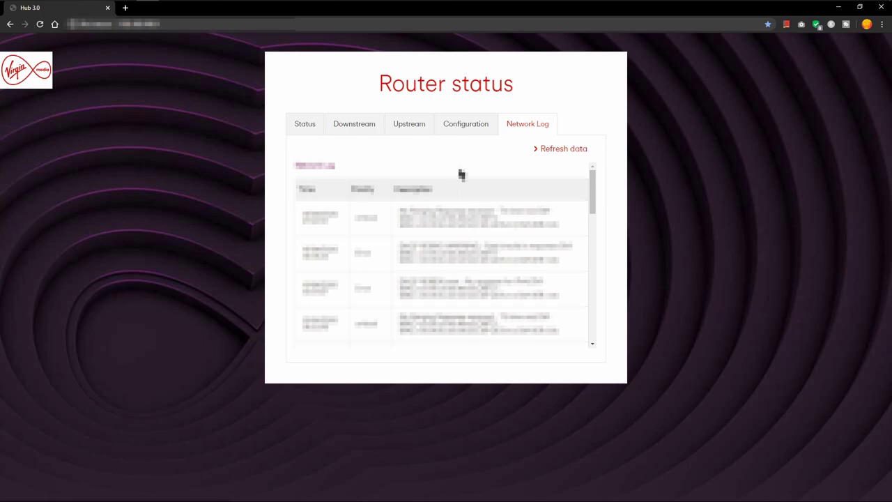